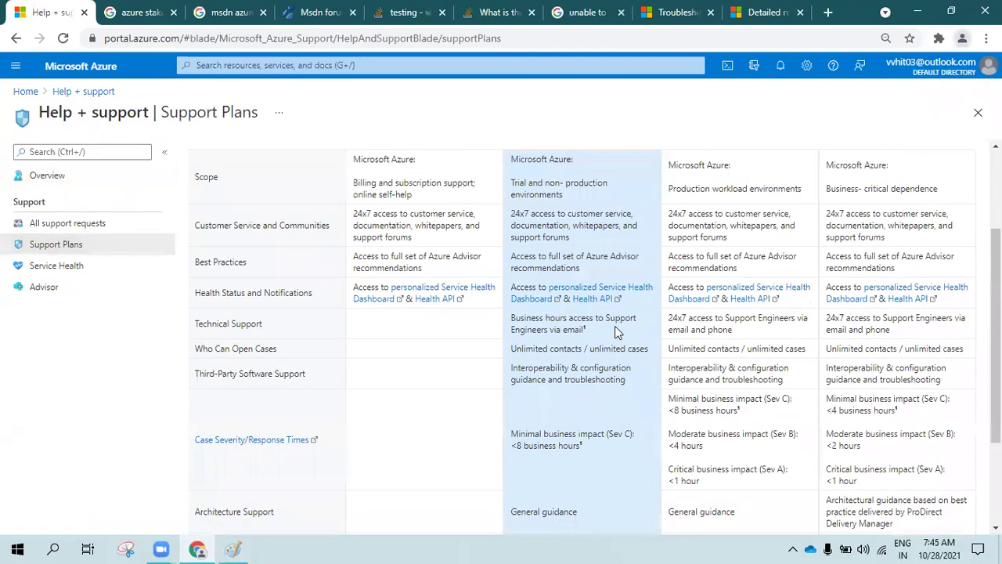
Zoom the browser out to 80% and highlight the Basic plan name and scope description
key(ctrl+minus)
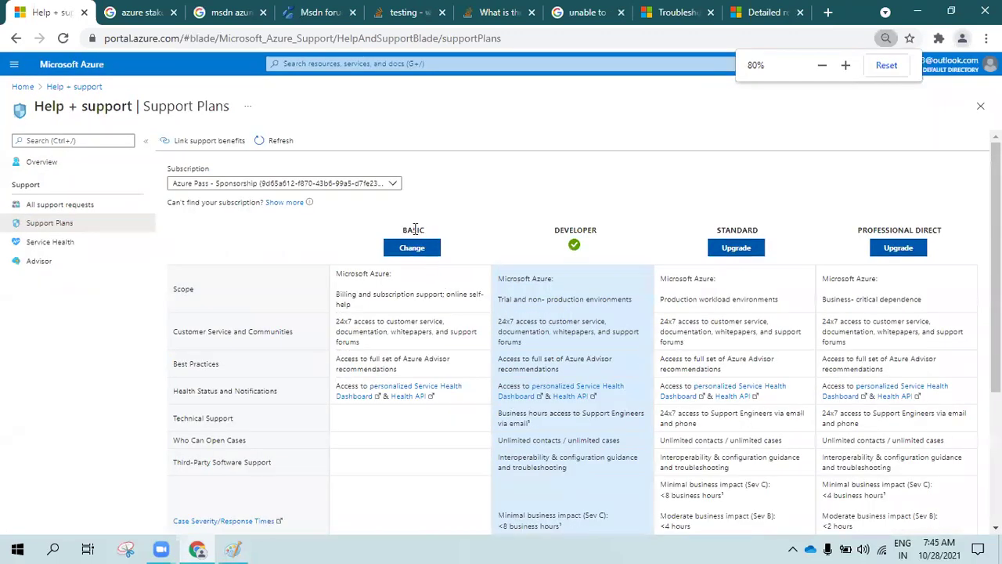
double_click(415, 231)
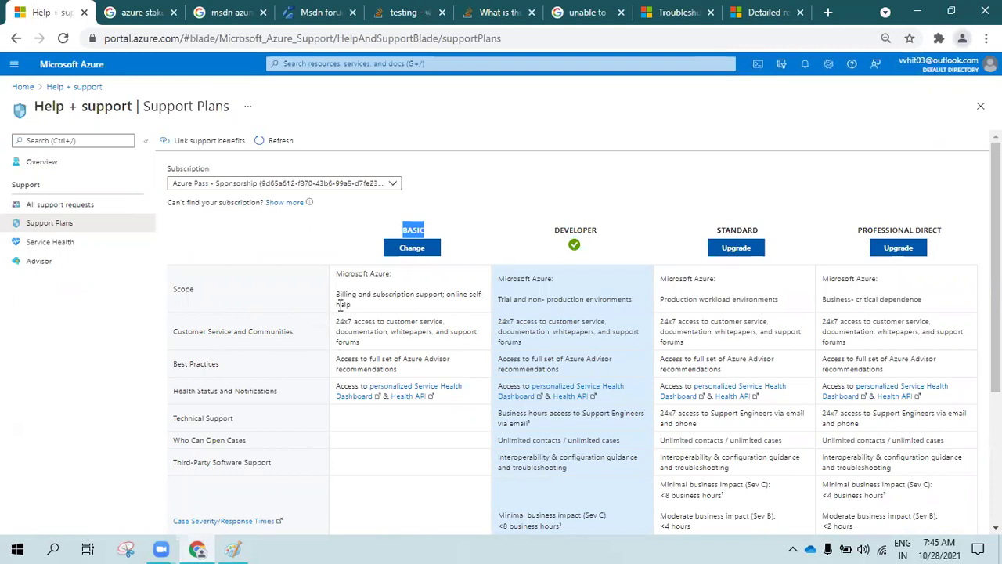
mouse_move(341, 295)
mouse_down()
mouse_move(384, 308)
mouse_move(340, 291)
mouse_up()
click(384, 309)
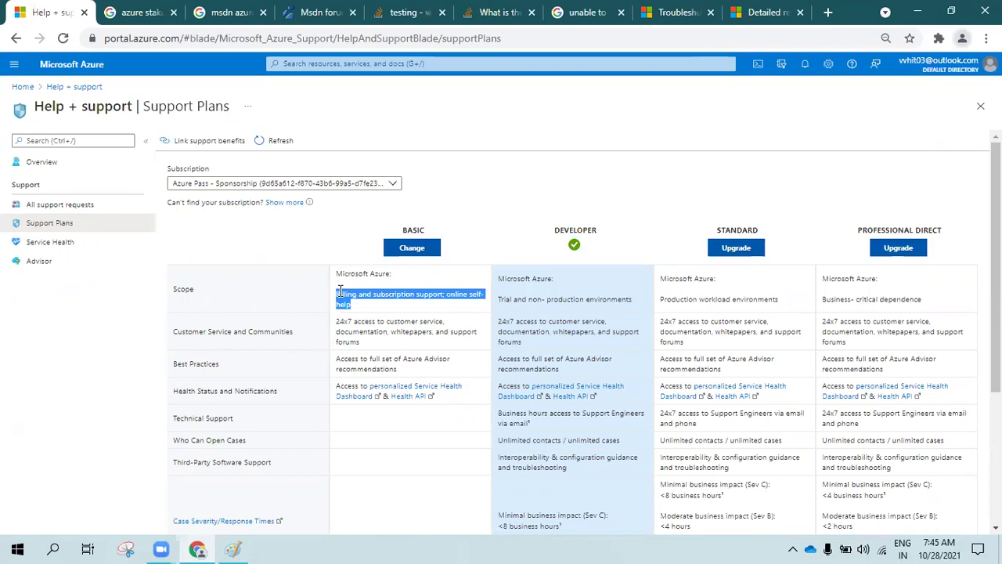
click(340, 291)
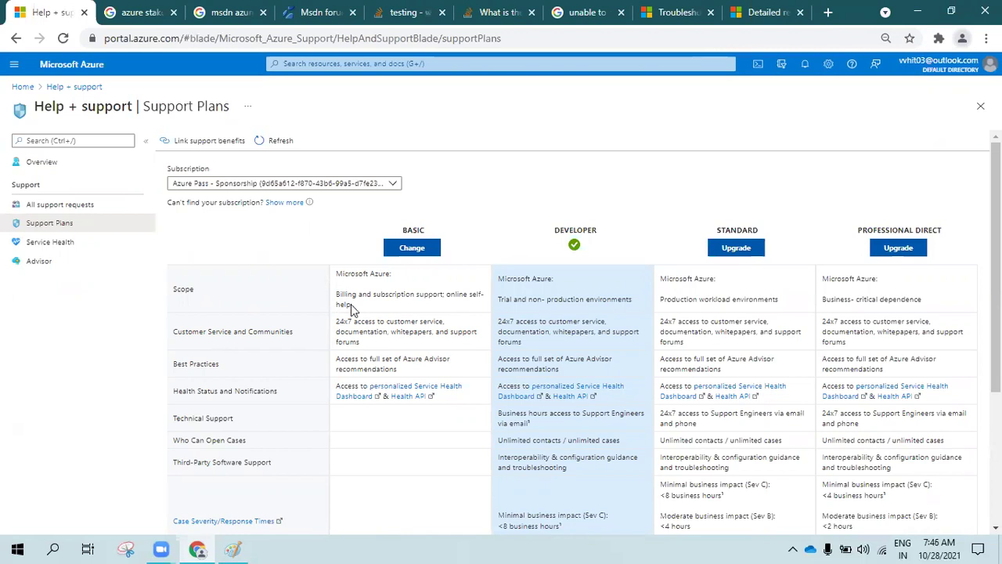
Scroll the plan comparison and highlight the Basic plan's scope description again
scroll(351, 304, down, 1)
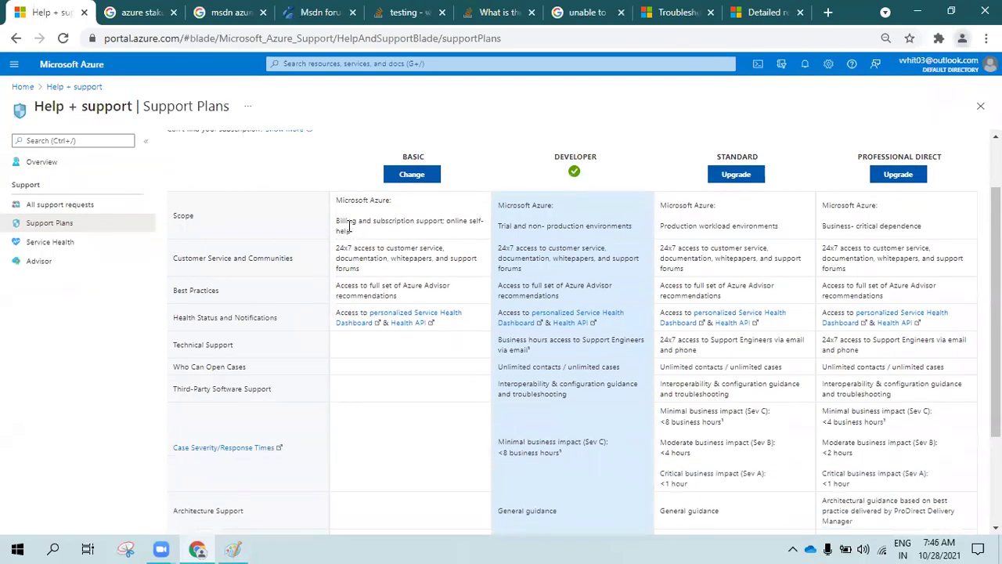
drag(336, 222, 362, 233)
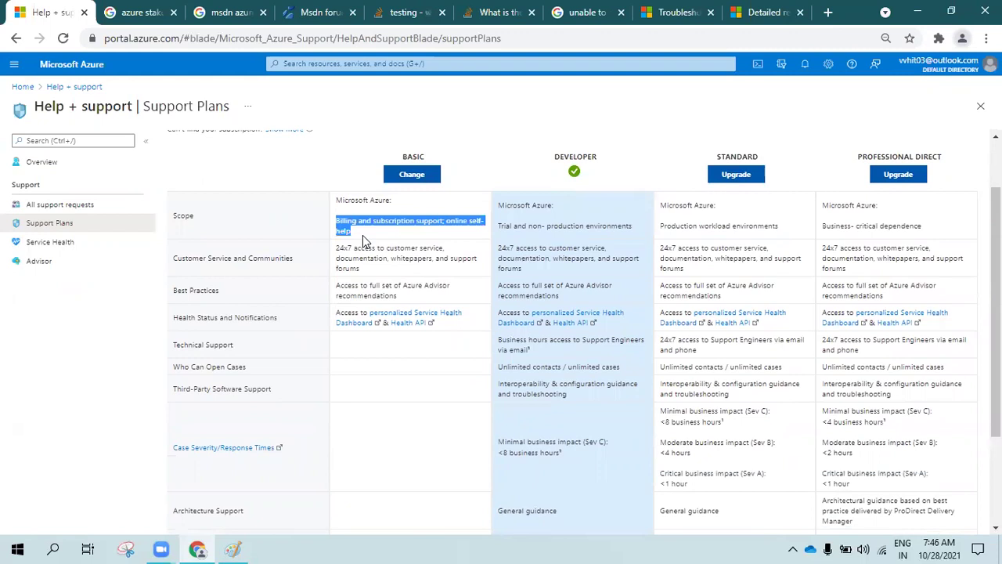
click(363, 235)
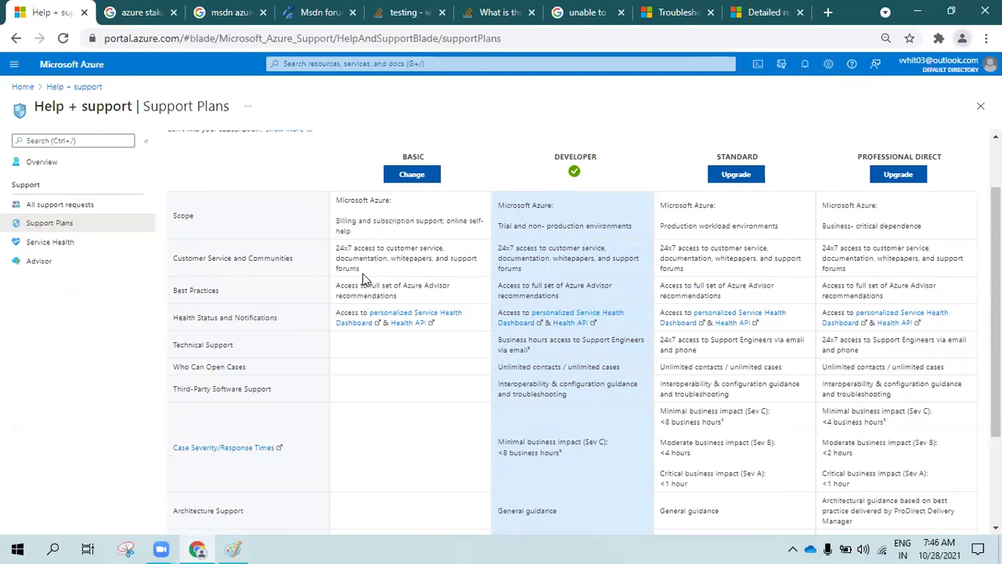
scroll(365, 268, down, 2)
scroll(365, 269, up, 3)
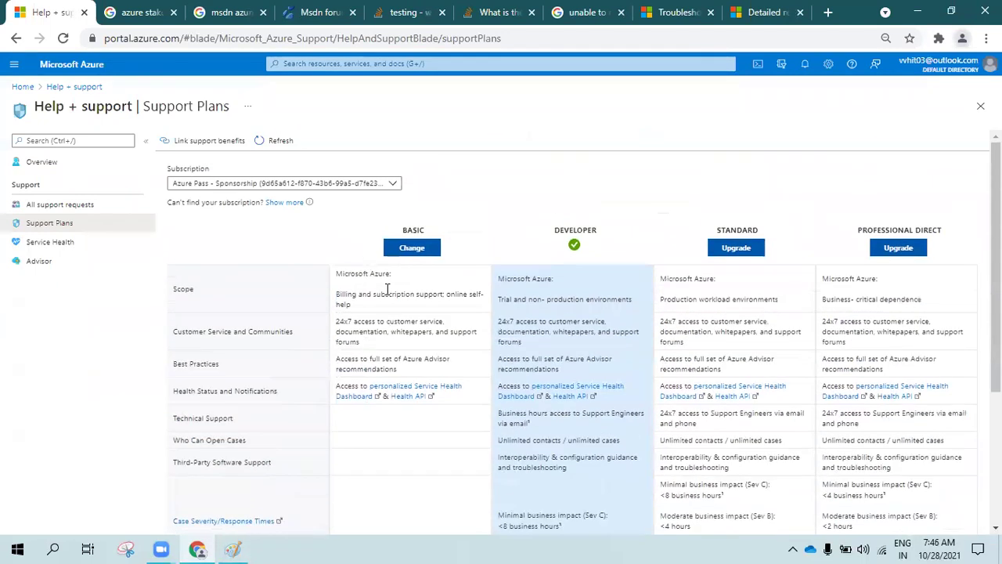
scroll(532, 235, down, 2)
scroll(610, 258, up, 1)
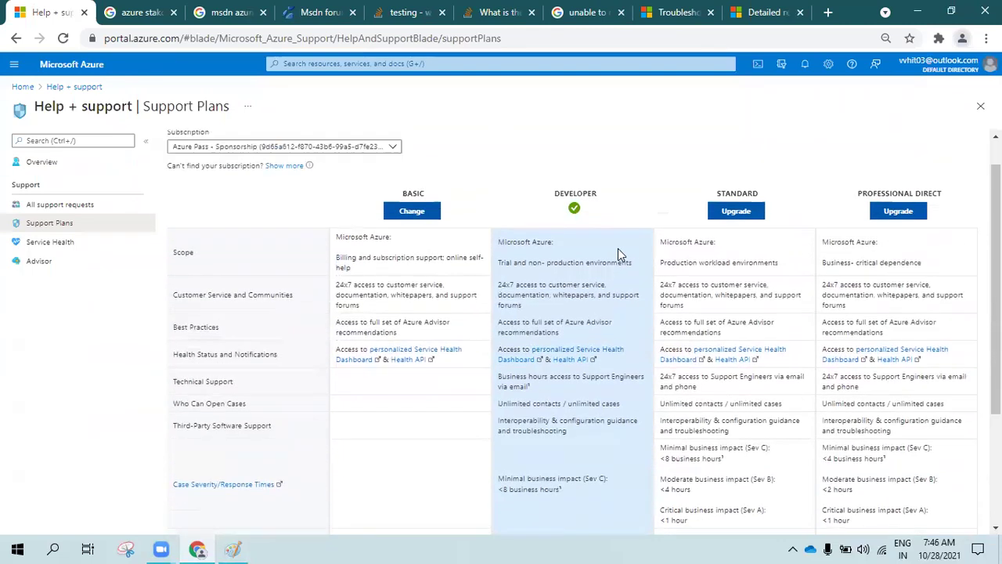
scroll(618, 252, up, 1)
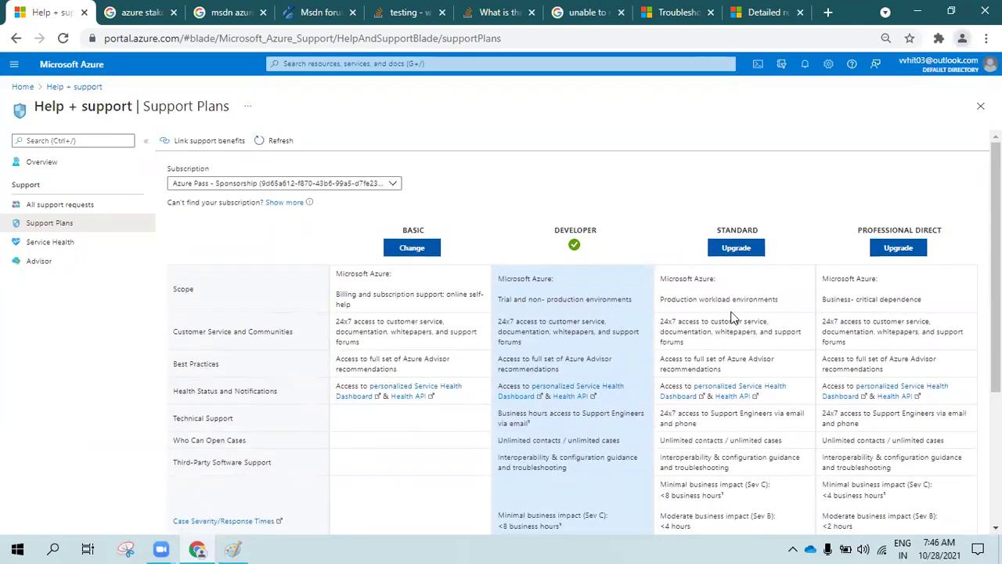
scroll(629, 333, down, 3)
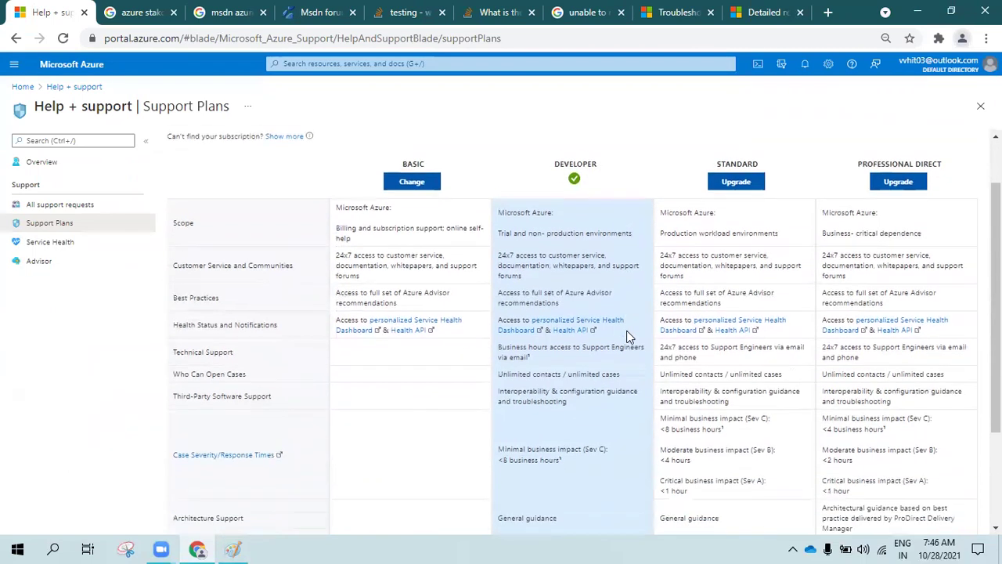
scroll(629, 336, down, 1)
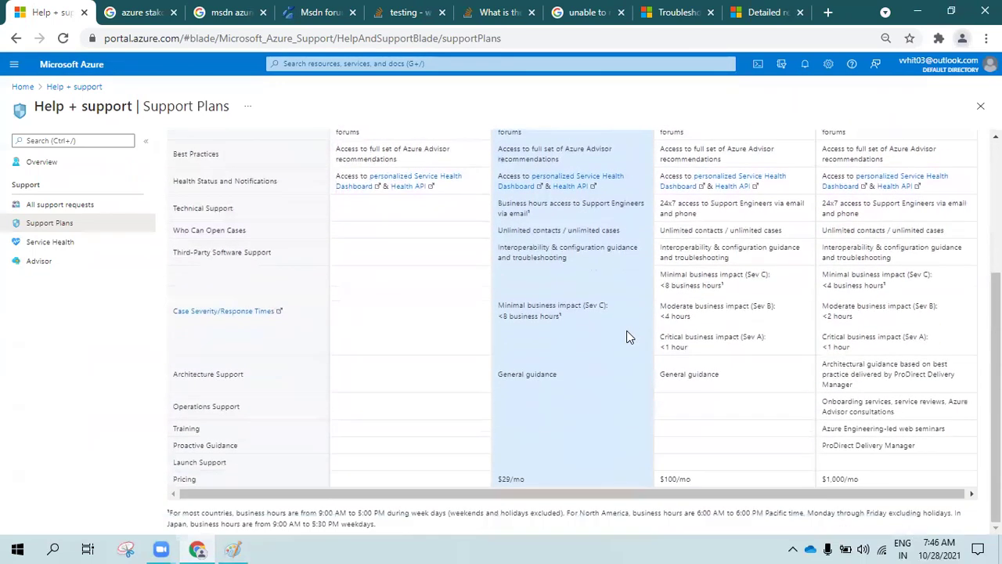
scroll(629, 337, up, 3)
scroll(564, 321, down, 2)
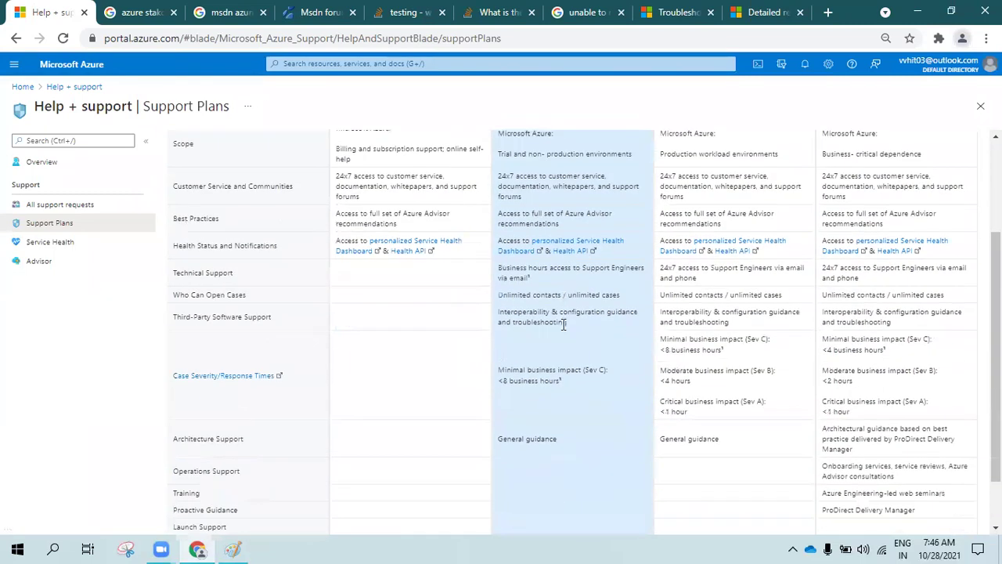
scroll(563, 324, down, 1)
drag(498, 480, 524, 478)
click(537, 476)
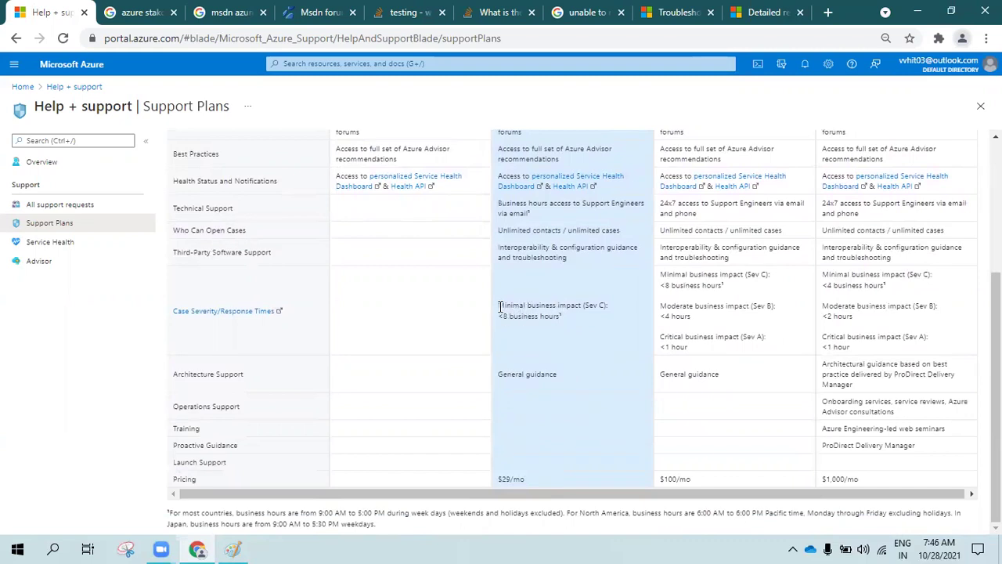
drag(500, 305, 573, 324)
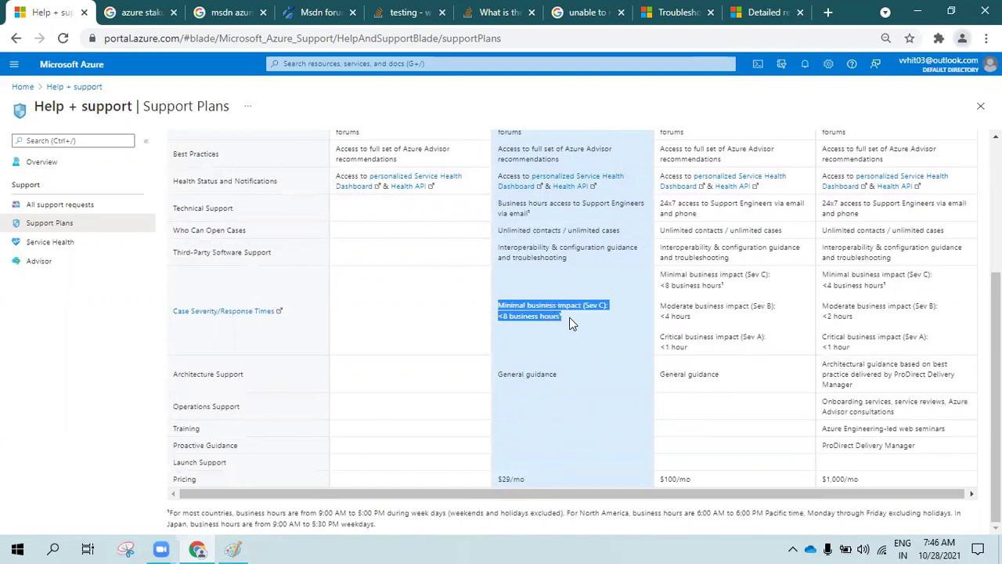
click(572, 321)
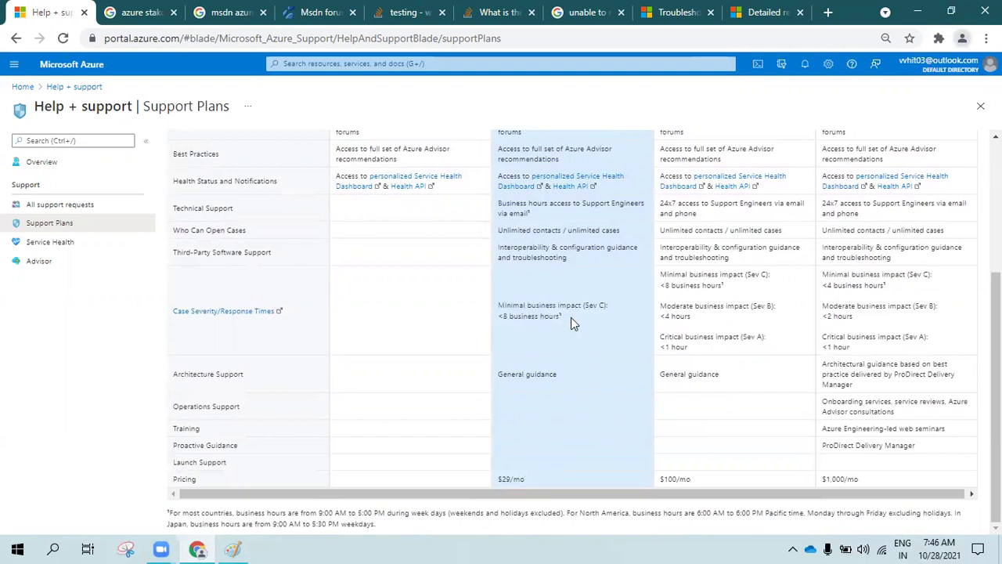
drag(557, 319, 498, 303)
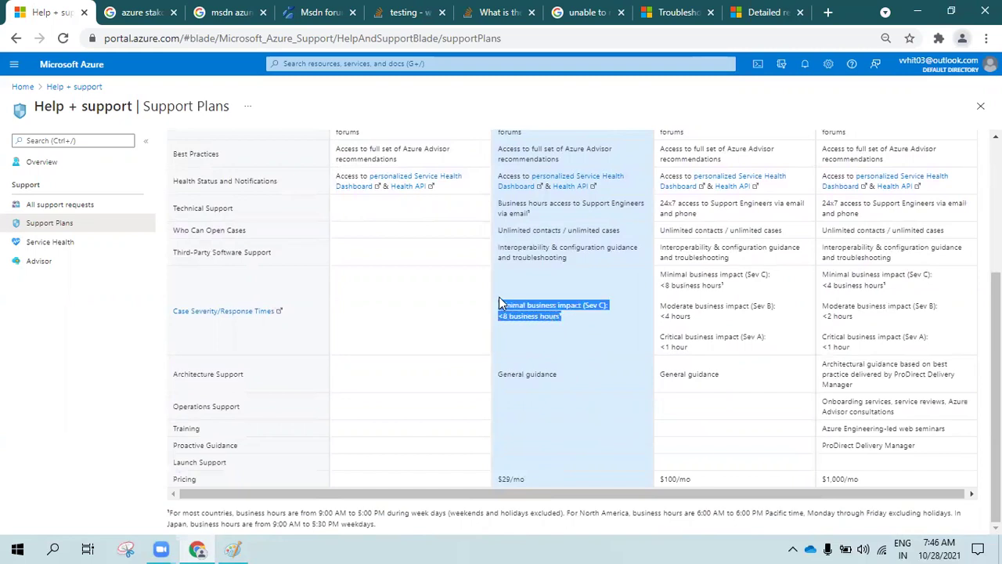
click(500, 297)
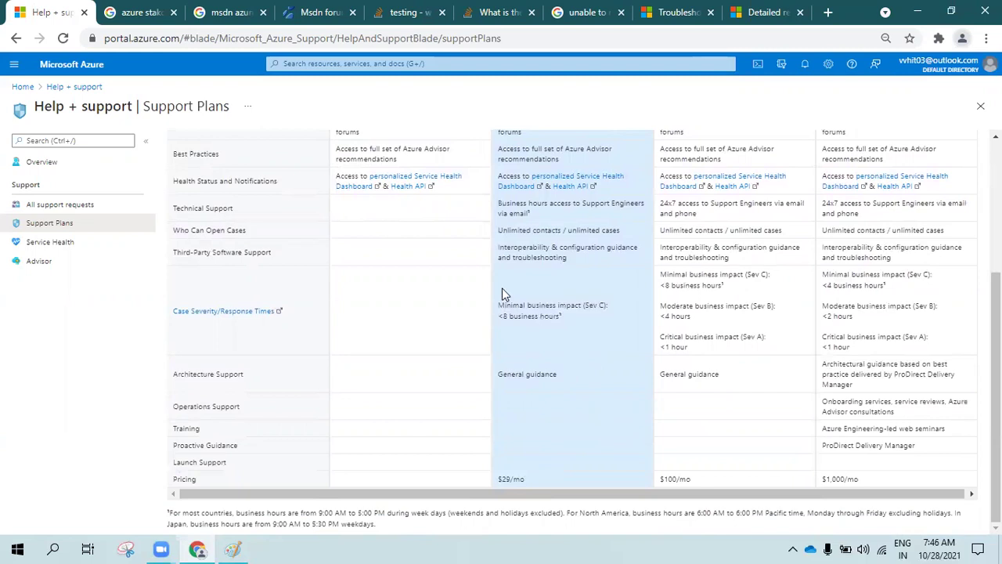
mouse_move(501, 293)
mouse_down()
mouse_move(582, 318)
mouse_move(494, 296)
mouse_up()
click(582, 319)
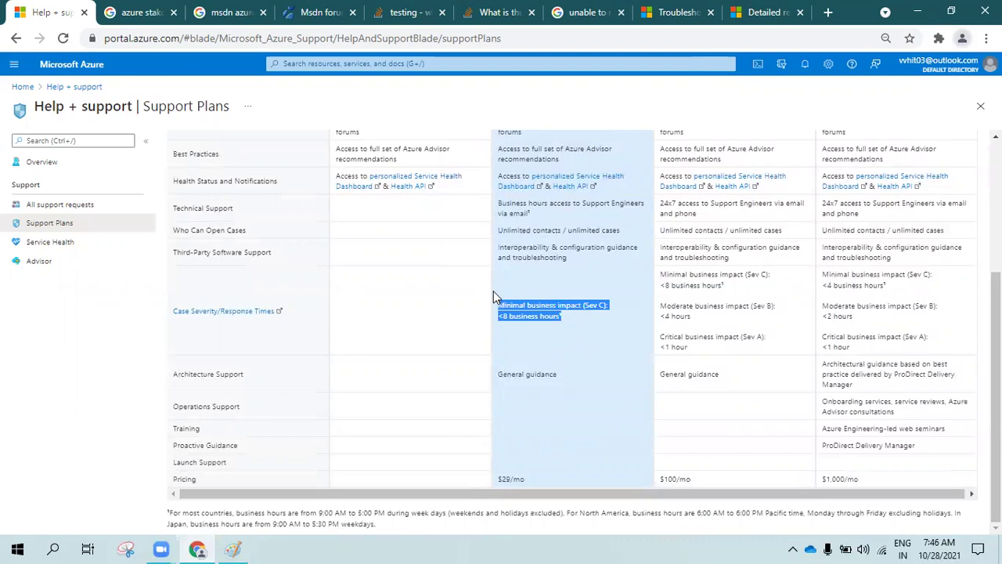
click(507, 295)
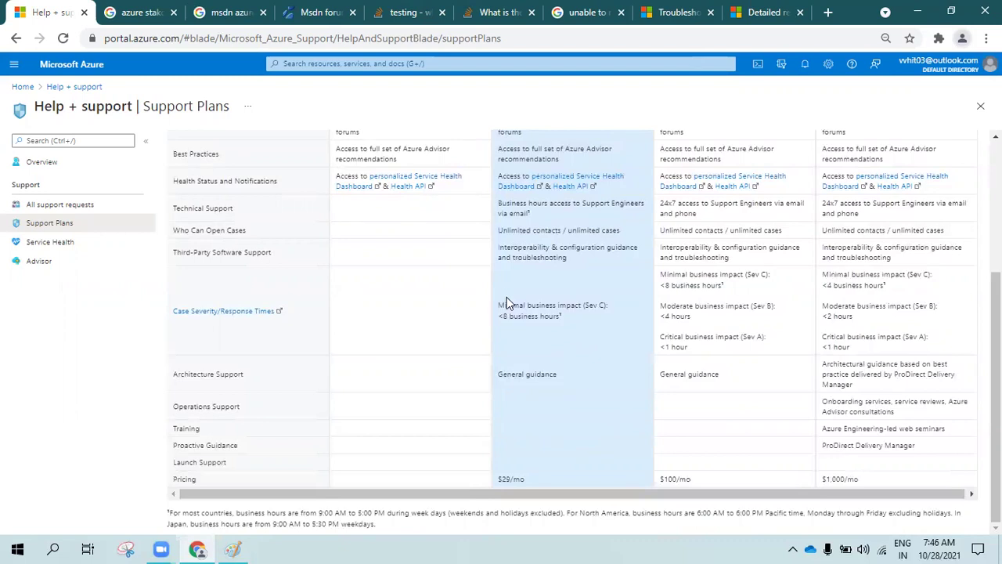
drag(505, 293, 604, 327)
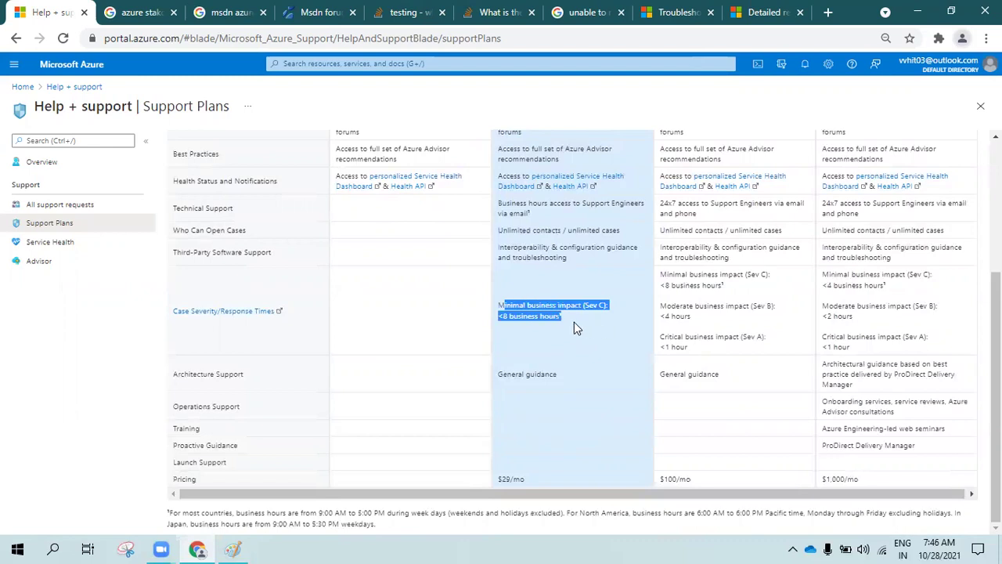
click(574, 328)
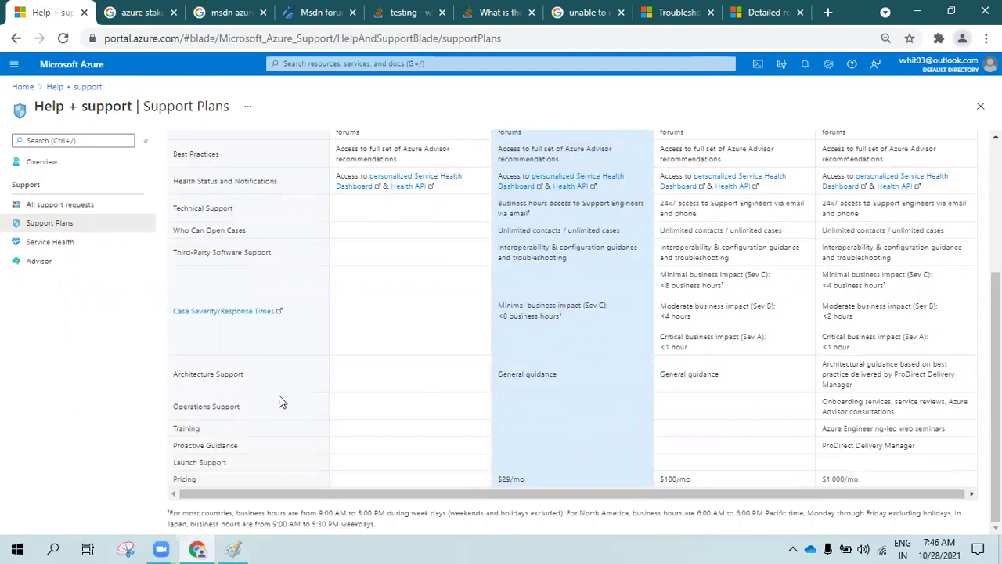
drag(179, 374, 262, 378)
click(450, 378)
mouse_move(498, 374)
mouse_down()
mouse_move(557, 370)
mouse_move(493, 377)
mouse_up()
click(557, 370)
scroll(557, 369, up, 1)
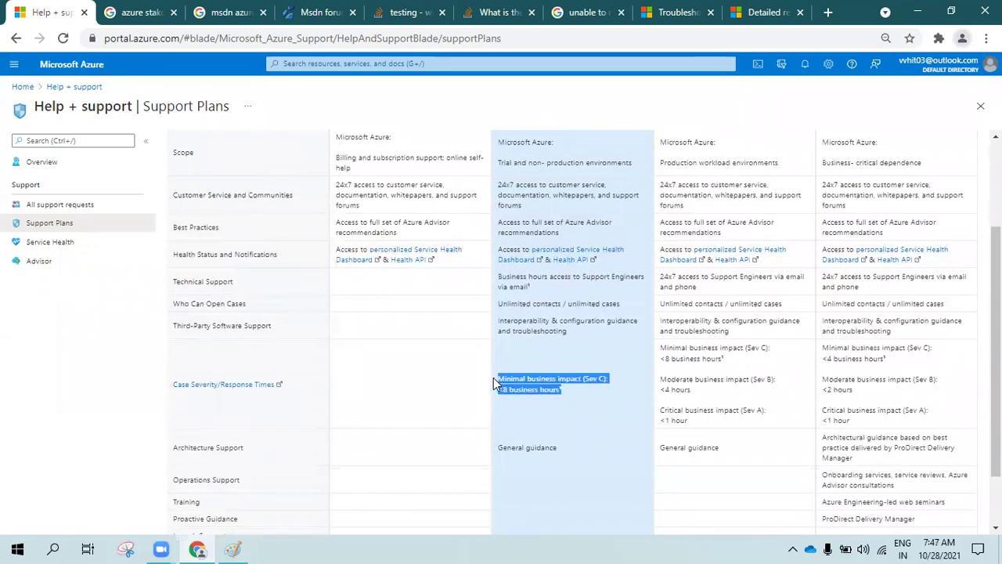
click(571, 392)
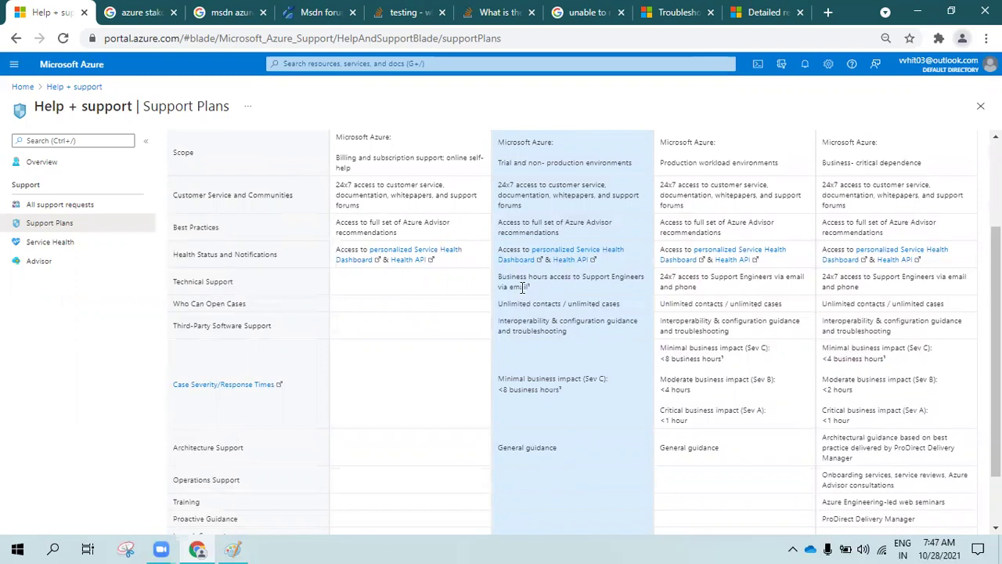
drag(501, 280, 548, 288)
click(553, 306)
drag(499, 305, 632, 308)
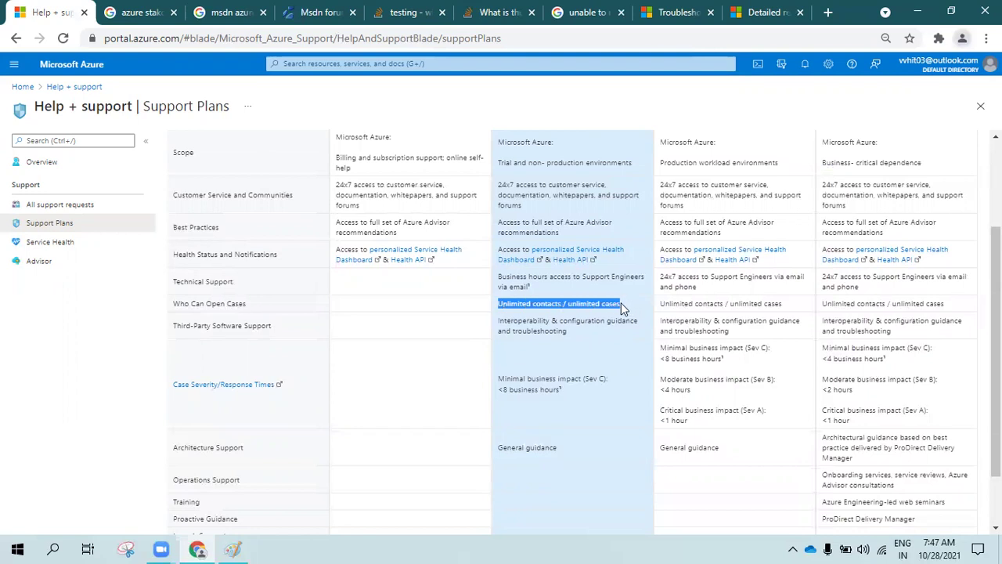
click(619, 302)
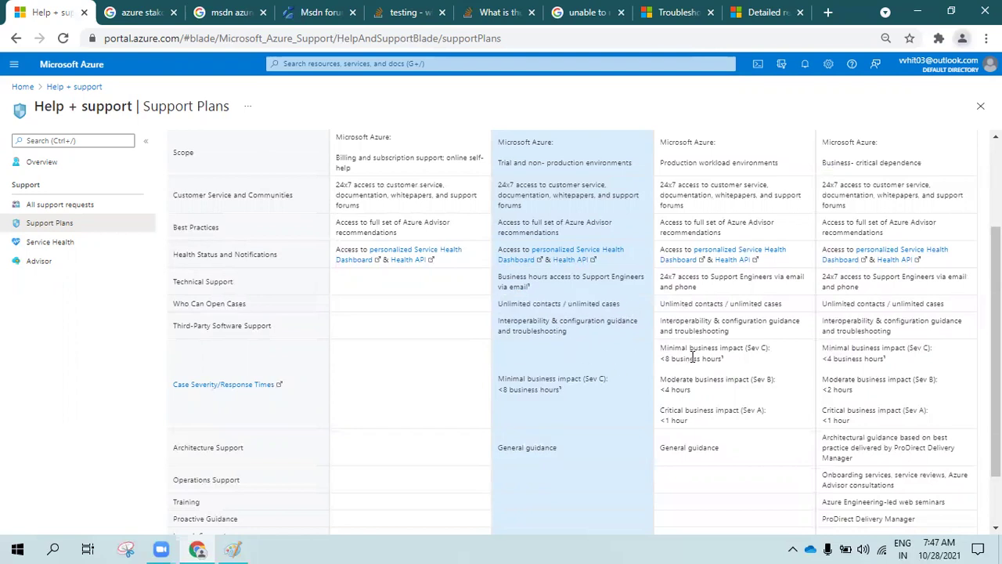
scroll(739, 414, down, 1)
drag(702, 493, 637, 478)
click(694, 458)
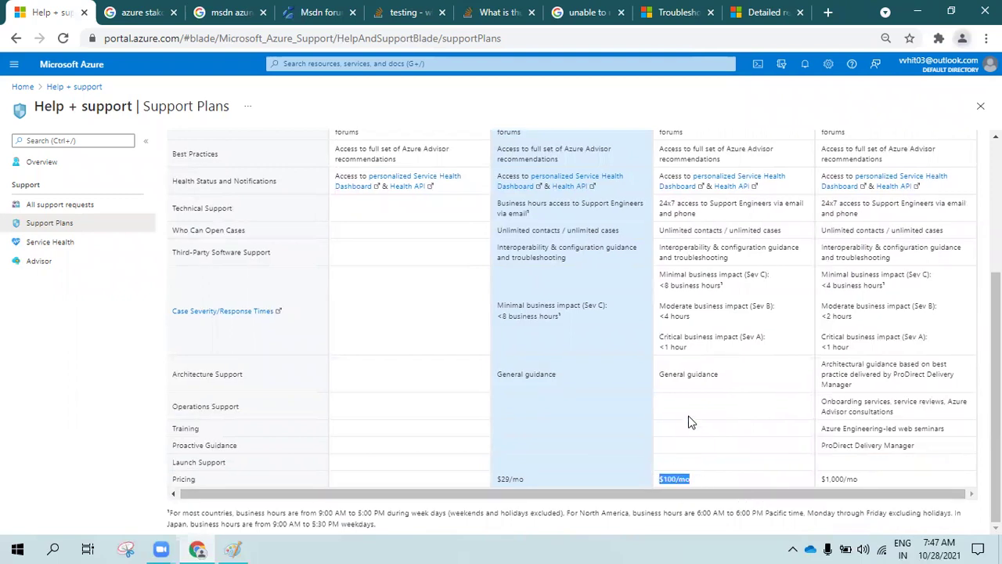
click(713, 434)
scroll(713, 433, up, 3)
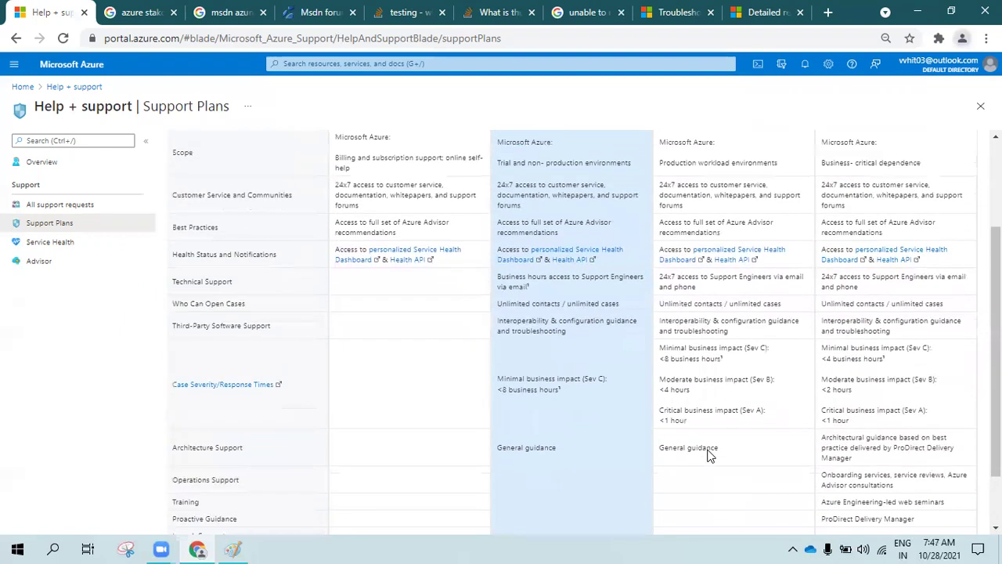
scroll(708, 433, down, 3)
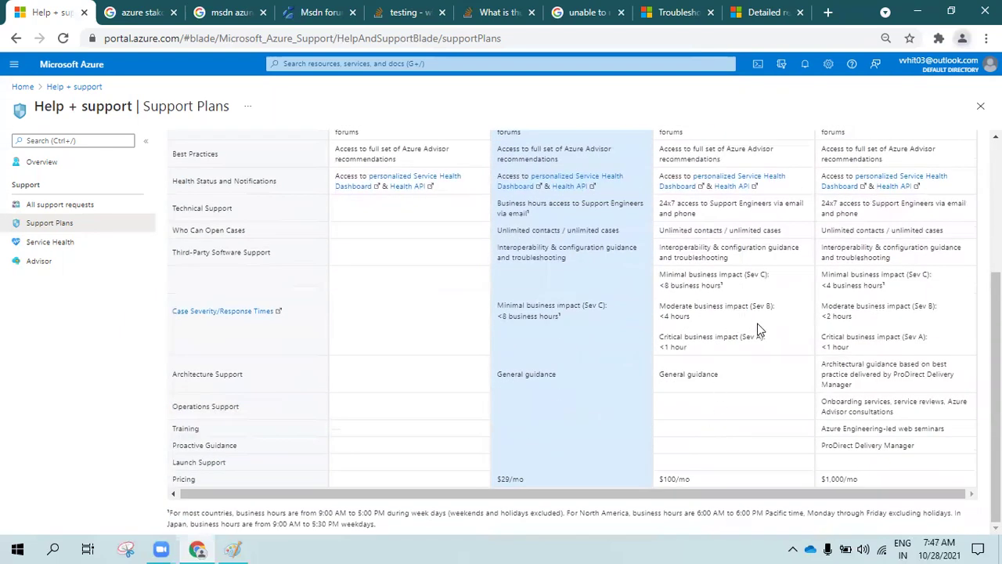
drag(697, 354, 660, 273)
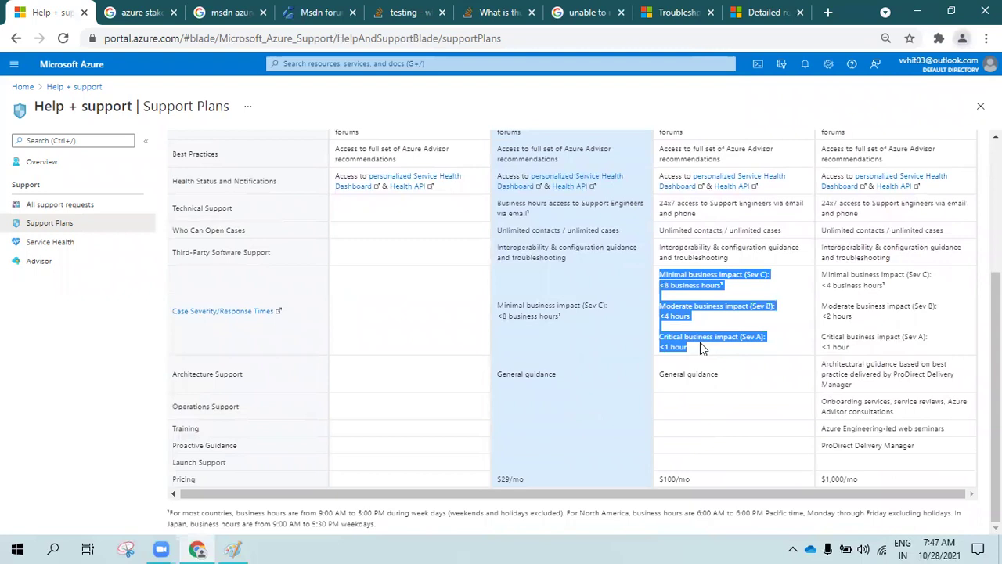
click(700, 342)
drag(695, 350, 661, 337)
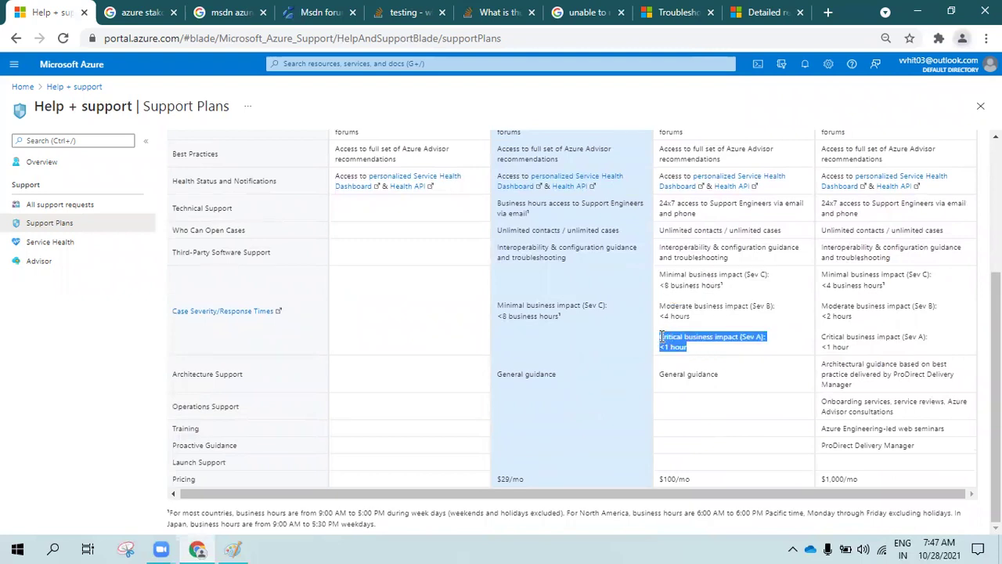
click(694, 350)
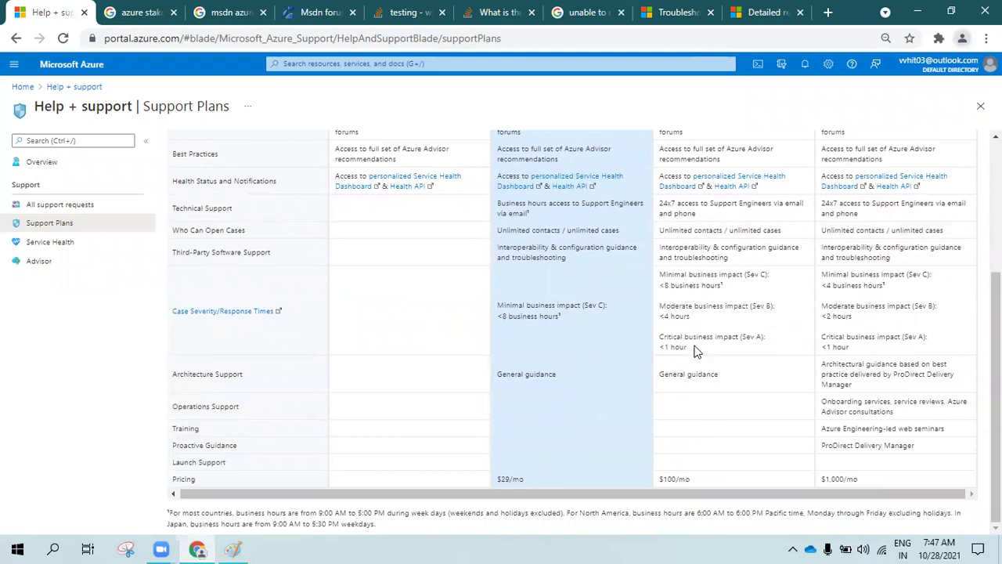
drag(692, 318, 660, 305)
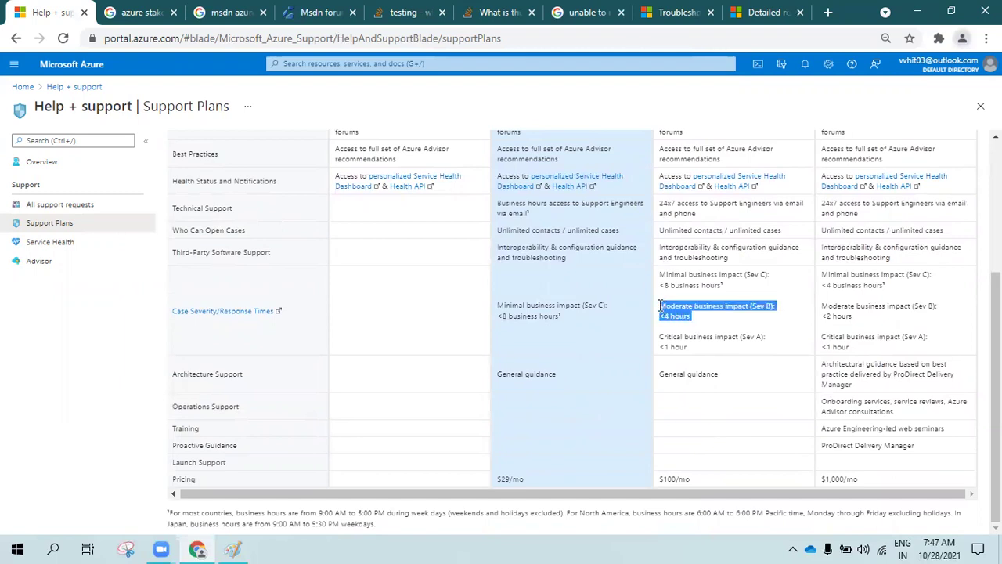
click(698, 327)
drag(730, 290, 655, 275)
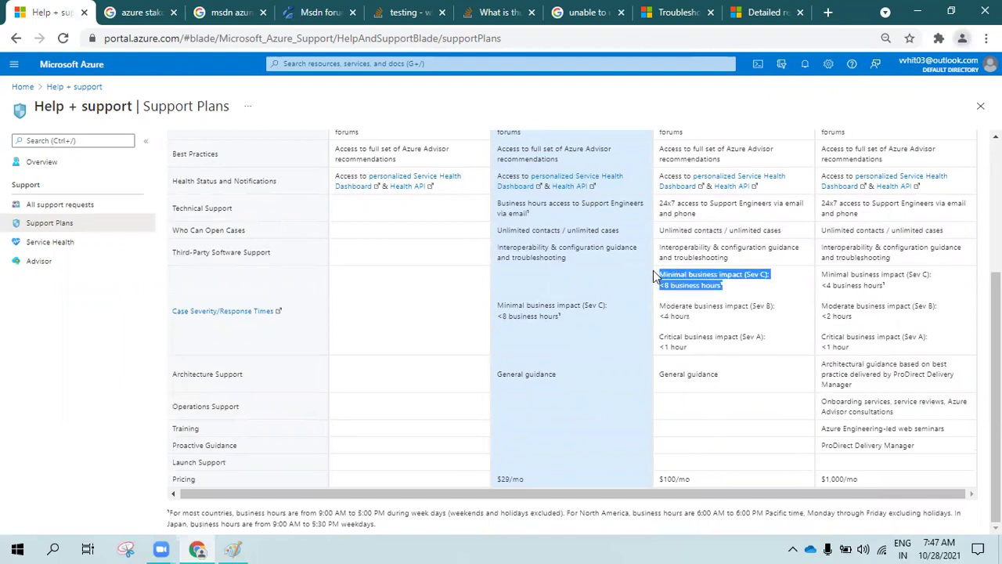
click(725, 295)
drag(663, 230, 780, 231)
click(784, 232)
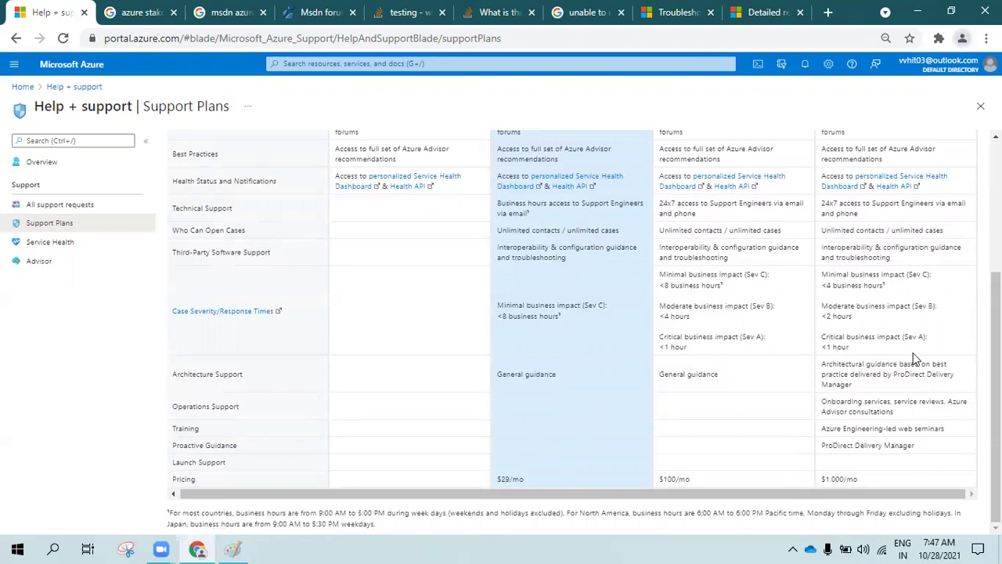
Highlight the PROFESSIONAL DIRECT plan name and its monthly price
scroll(861, 410, up, 2)
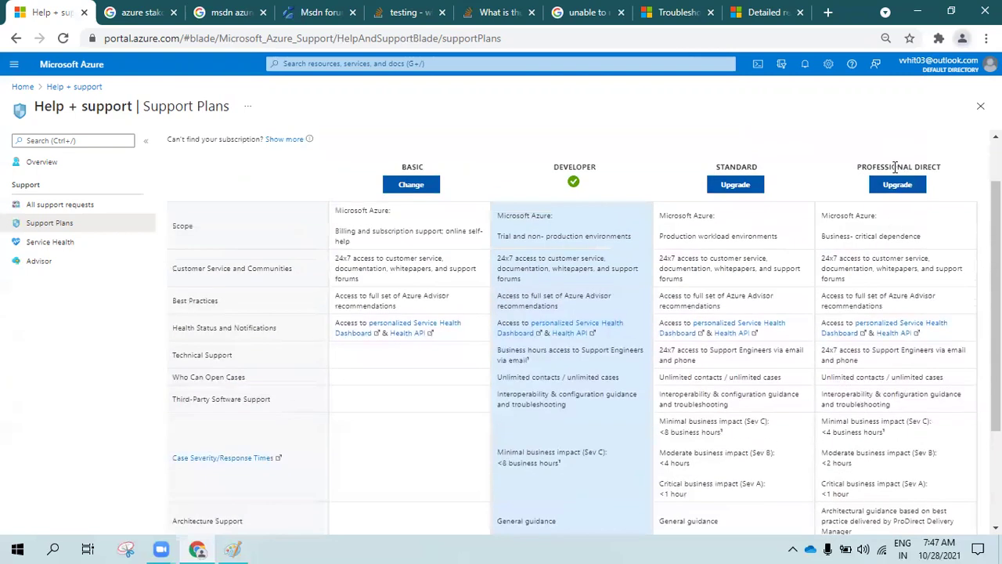
triple_click(895, 166)
scroll(895, 416, down, 2)
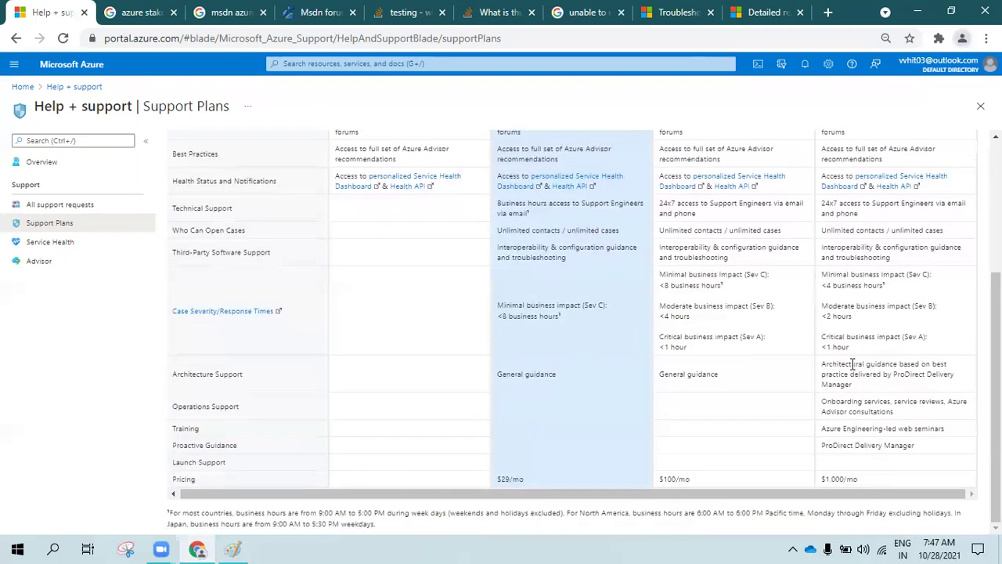
drag(821, 481, 866, 487)
click(865, 482)
Highlight Professional Direct's ProDirect Delivery Manager guidance and Operations Support and Training entries
drag(913, 445, 822, 452)
click(917, 450)
drag(922, 443, 817, 449)
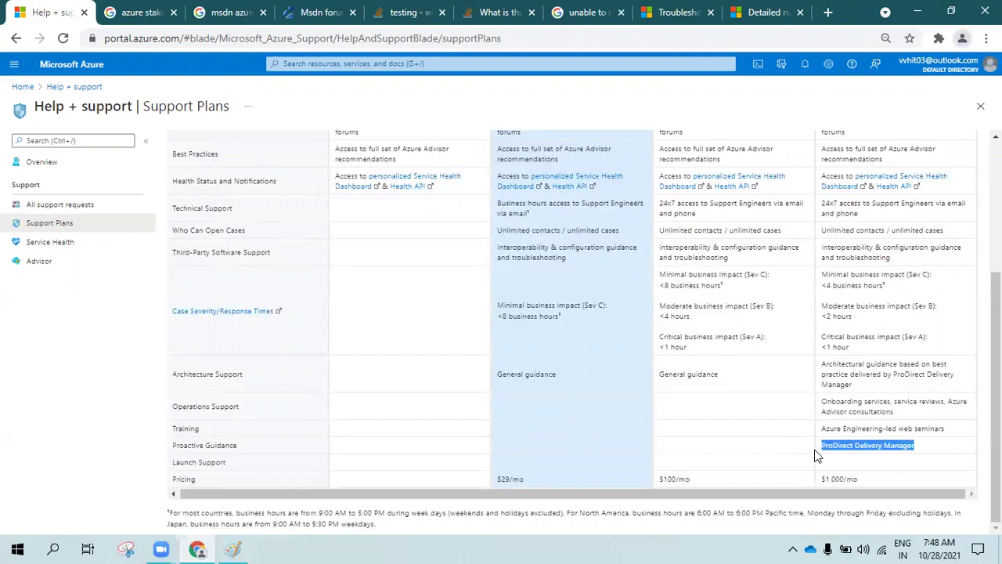
click(913, 445)
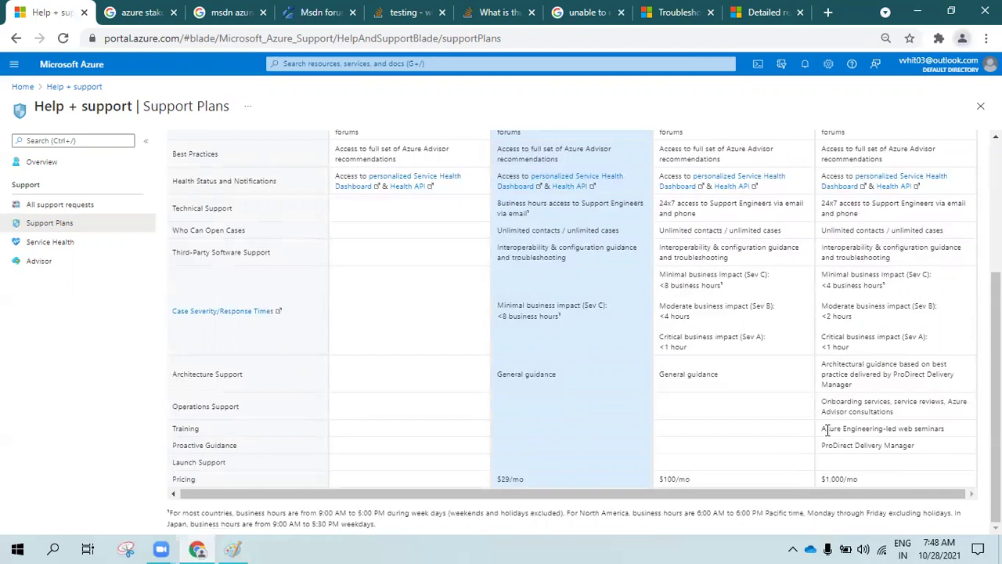
drag(826, 401, 955, 439)
click(955, 433)
drag(954, 430, 817, 392)
click(851, 360)
Highlight Professional Direct's architecture support text and its Sev A to Sev C response times
triple_click(846, 380)
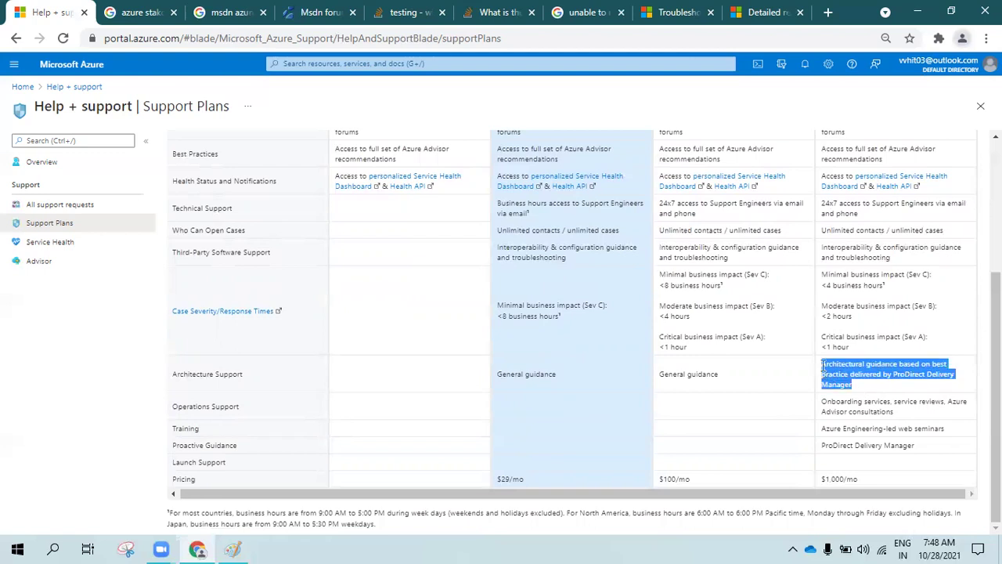
click(867, 387)
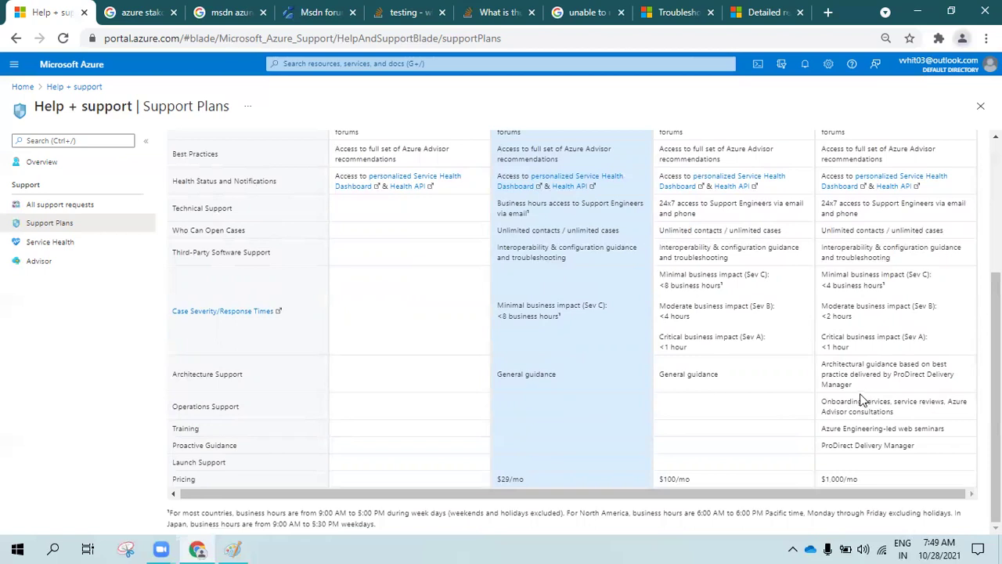
drag(852, 384, 822, 368)
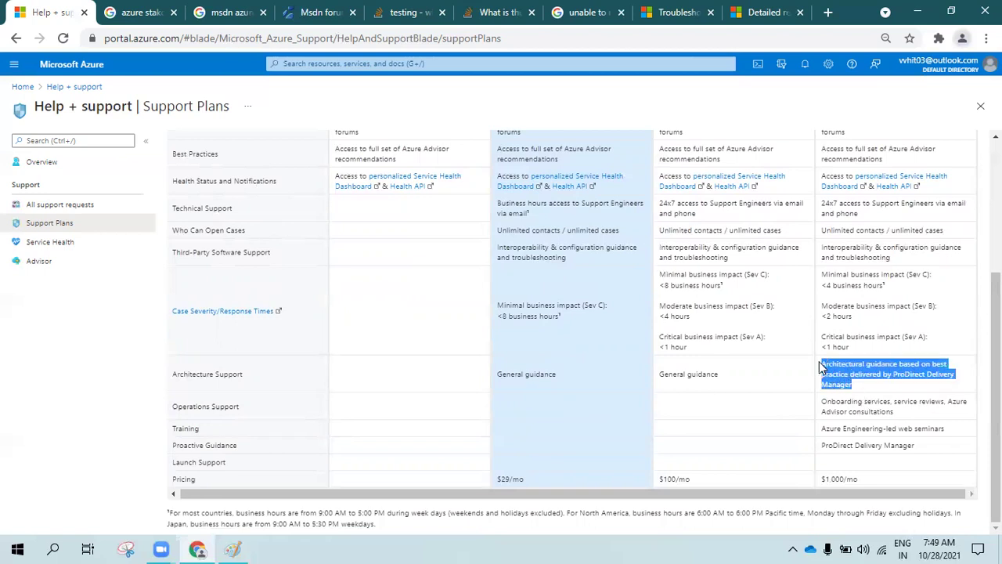
click(875, 344)
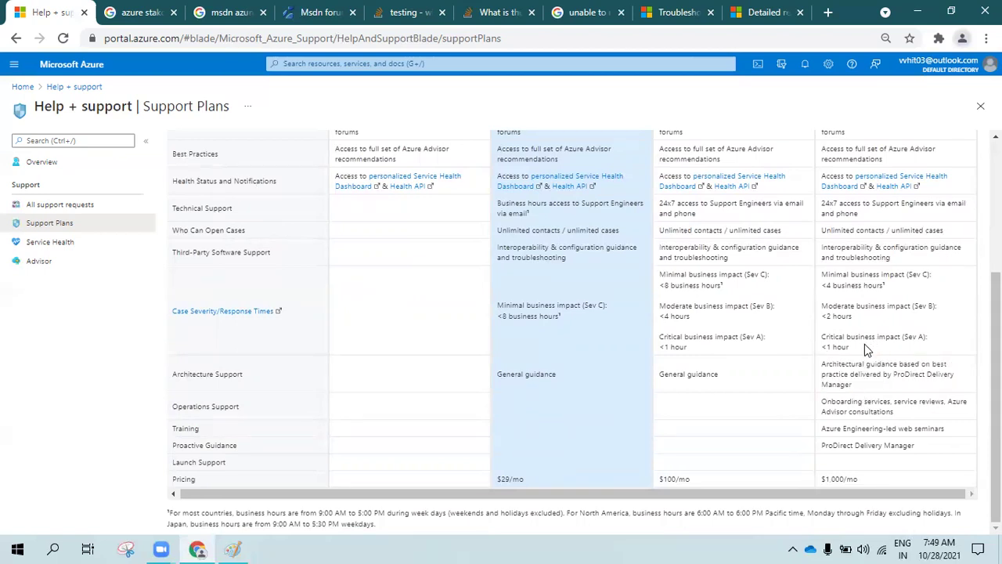
drag(862, 343, 822, 271)
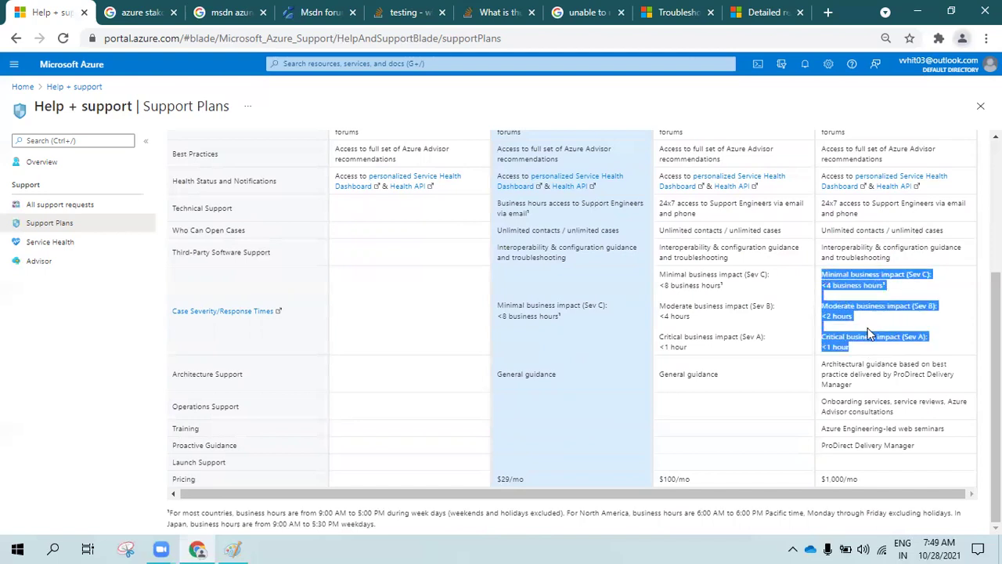
click(860, 347)
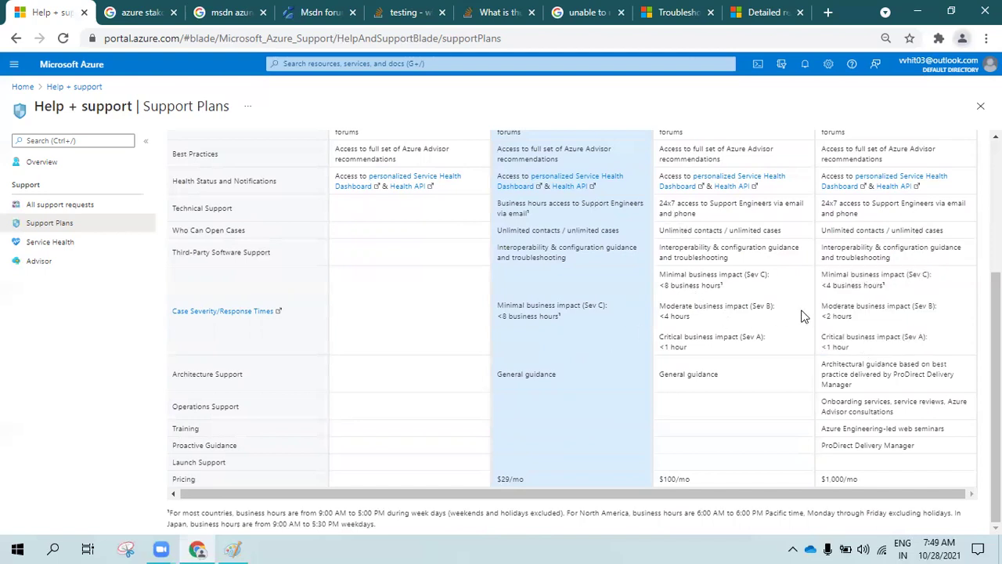
drag(857, 347, 763, 344)
click(838, 347)
drag(850, 348, 828, 305)
triple_click(854, 286)
click(831, 302)
Scroll back to the top and go to the Help + support Overview
scroll(832, 301, up, 3)
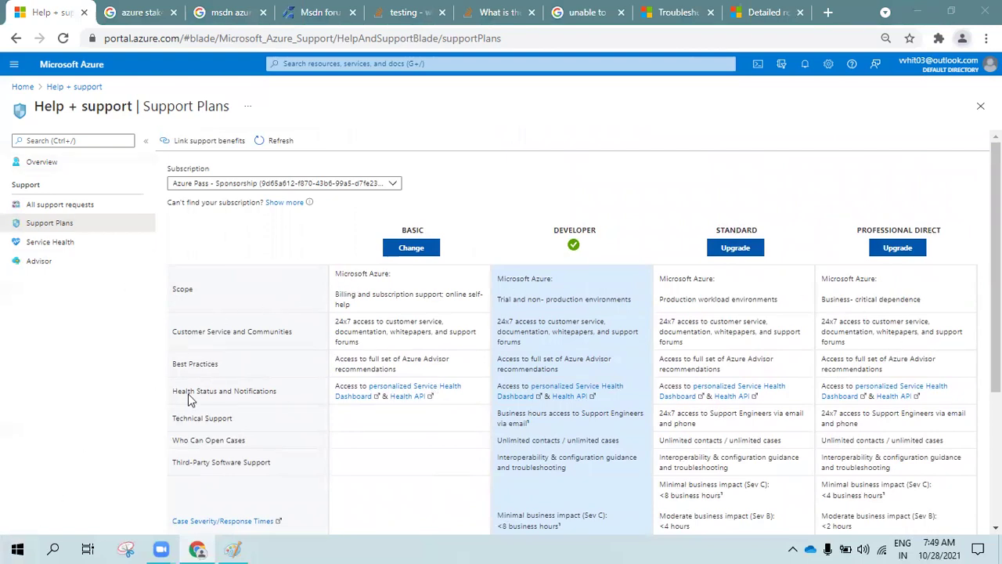
click(514, 312)
scroll(560, 345, down, 1)
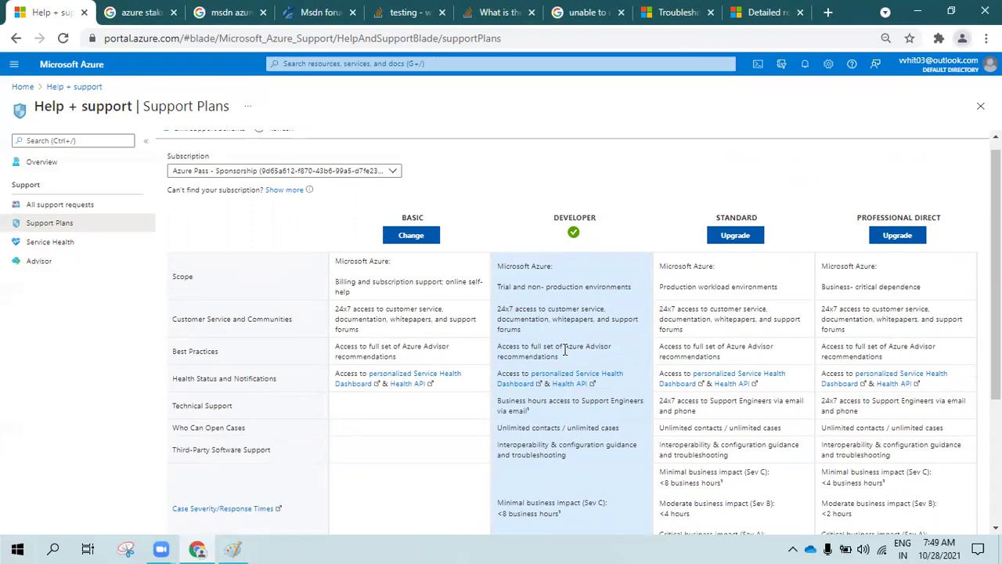
scroll(565, 350, down, 3)
scroll(509, 337, up, 3)
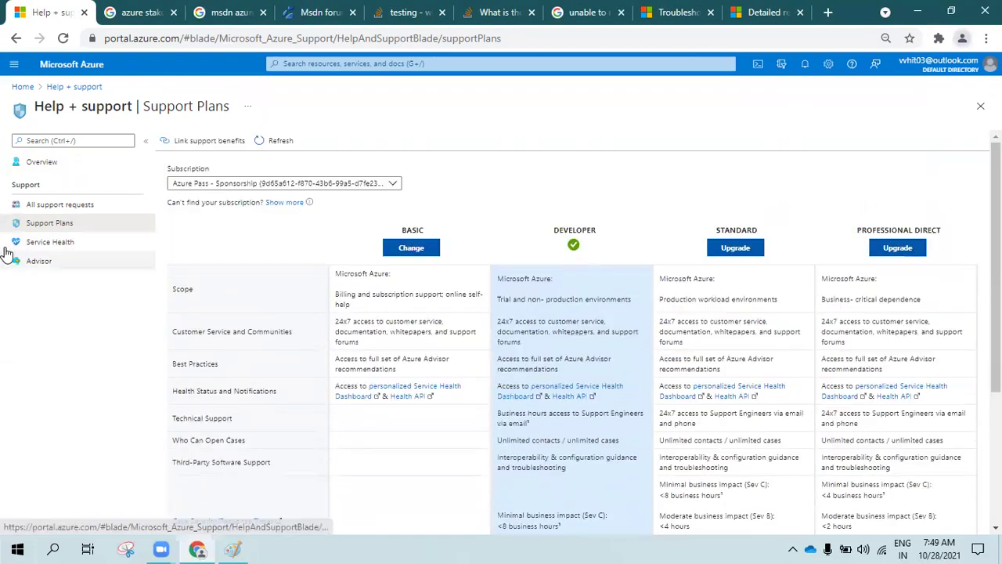
click(41, 161)
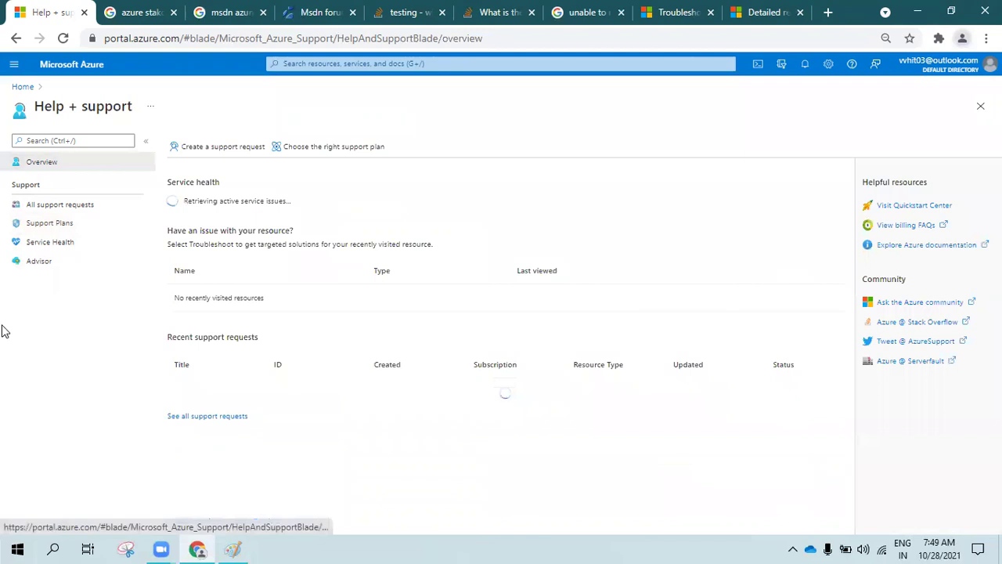
click(217, 149)
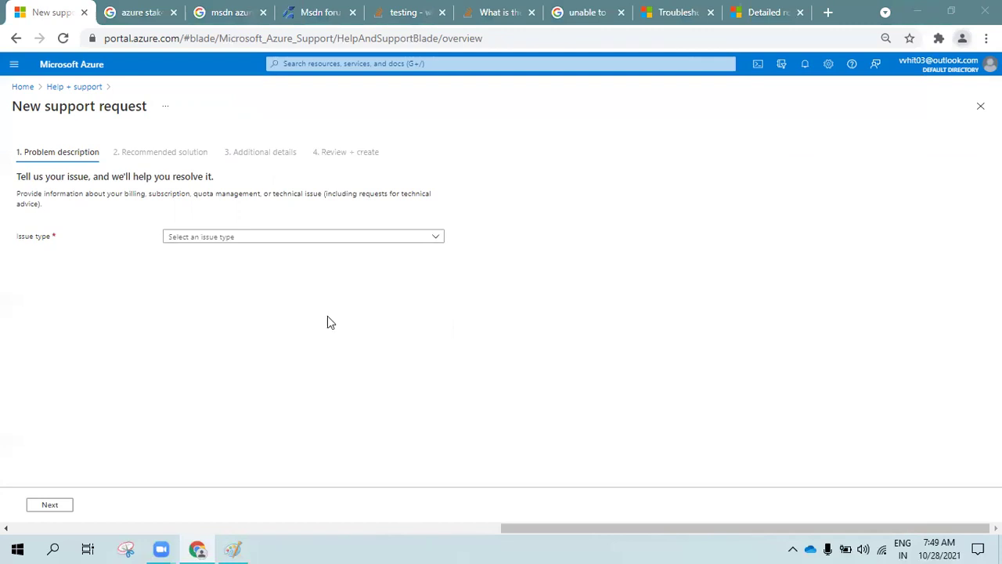
click(87, 87)
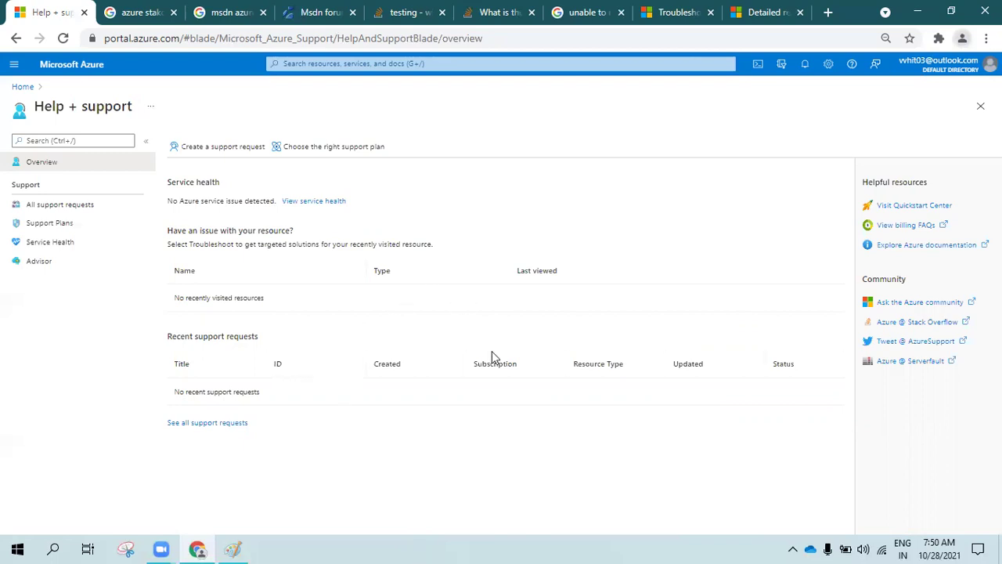
In the backup troubleshooting docs, highlight the ExtensionFailedSnapshotLimitReachedError and ExtensionStuckInDeletionState error names
click(671, 16)
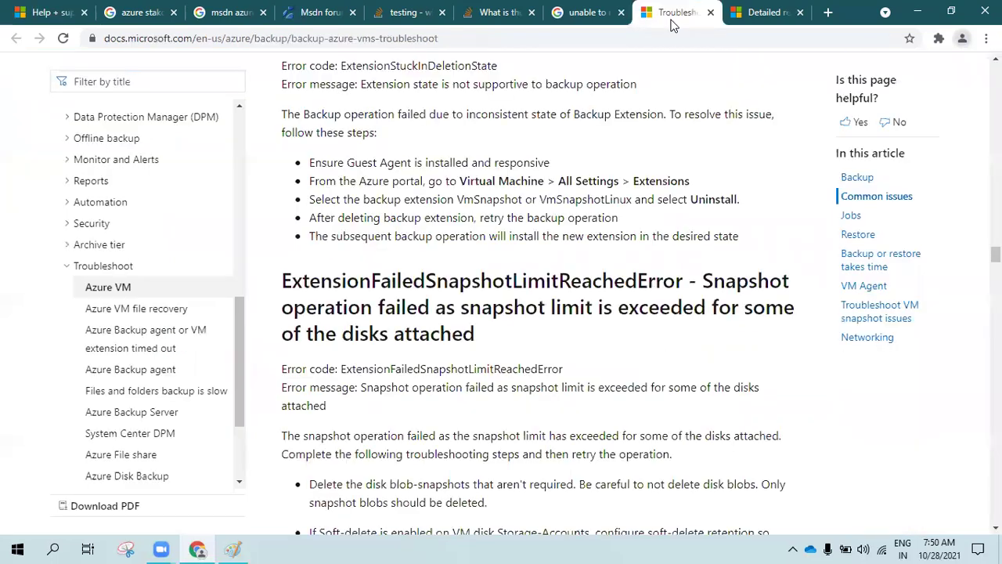
double_click(368, 274)
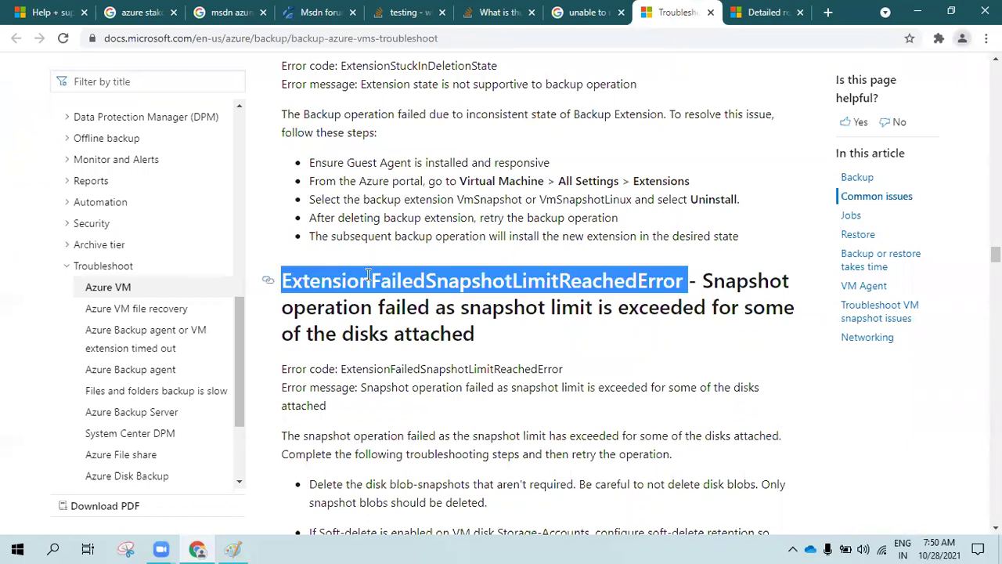
drag(286, 280, 683, 285)
scroll(683, 282, down, 1)
drag(701, 207, 711, 250)
double_click(444, 216)
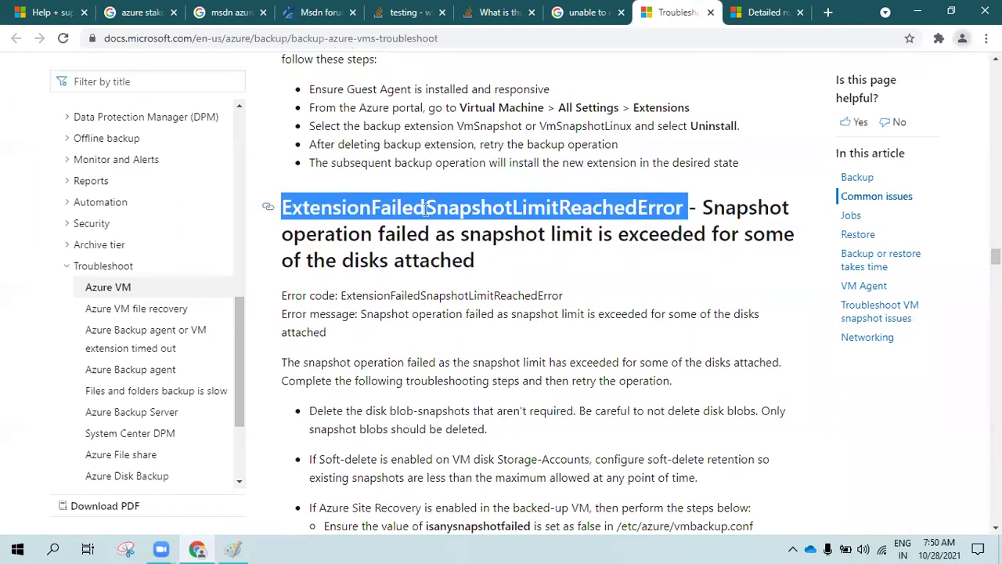
scroll(425, 210, up, 4)
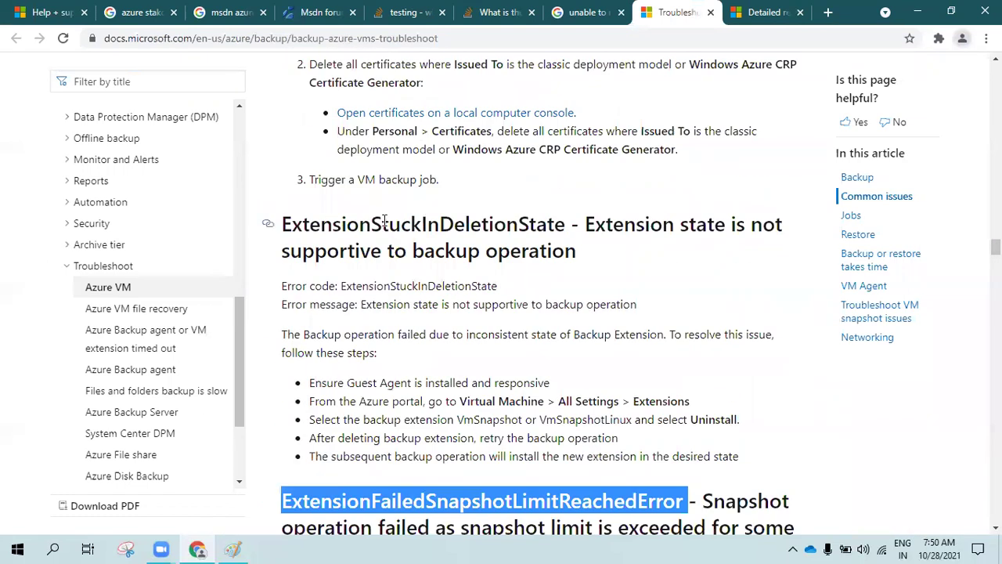
double_click(384, 224)
scroll(408, 252, up, 2)
scroll(392, 246, up, 6)
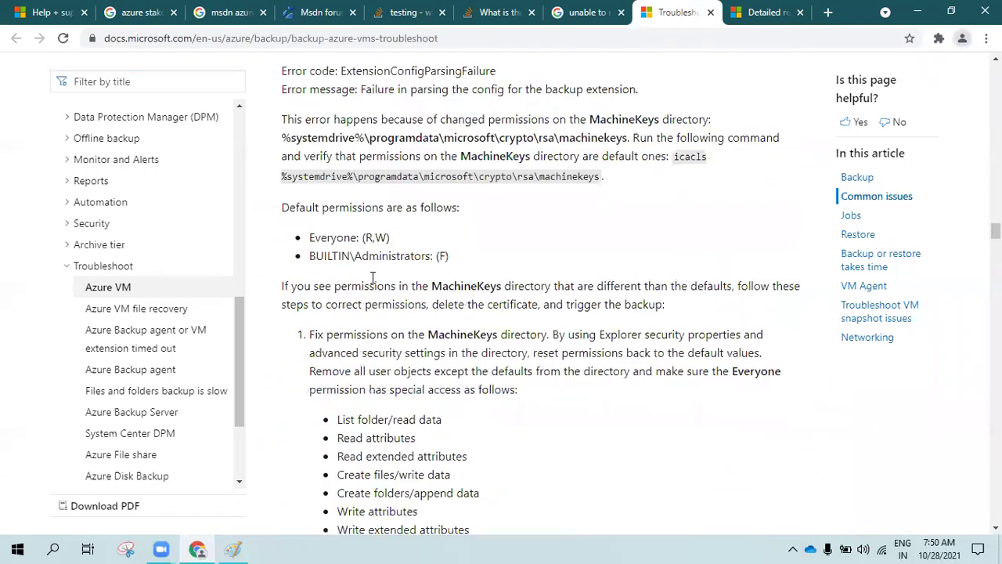
scroll(366, 239, up, 4)
Highlight the ExtensionConfigParsingFailure error name, then return to the Azure Help + support tab
double_click(383, 305)
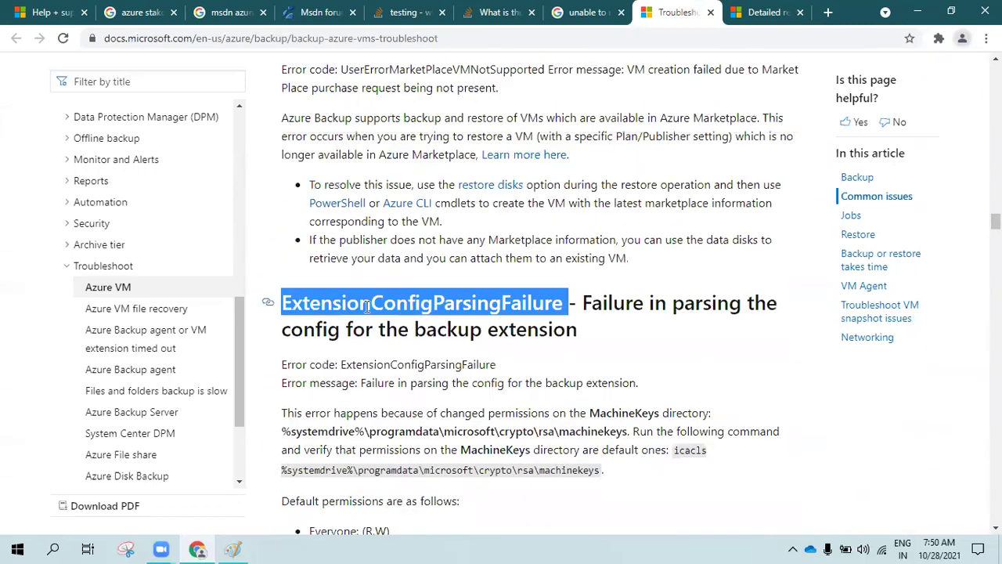
click(383, 307)
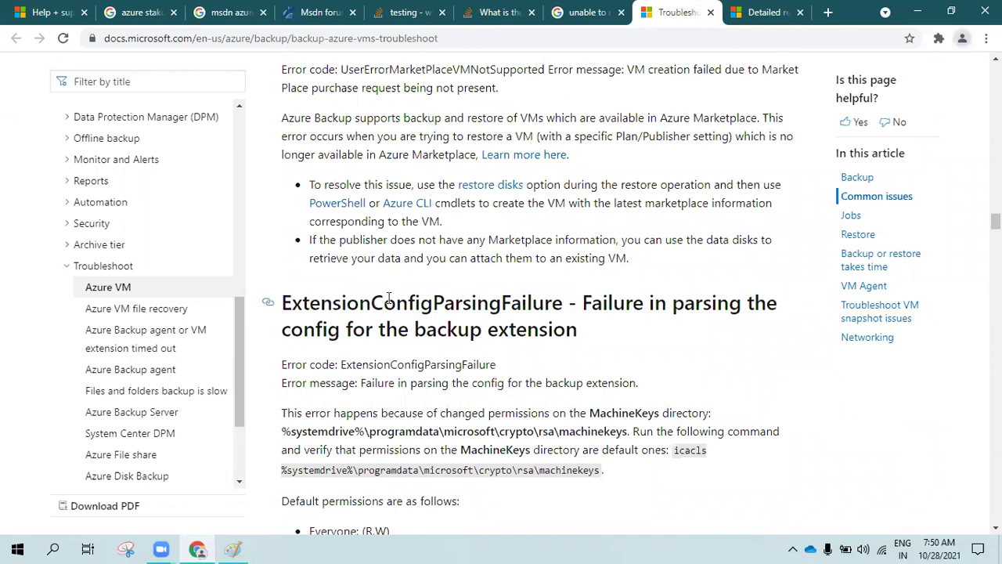
double_click(389, 298)
click(389, 298)
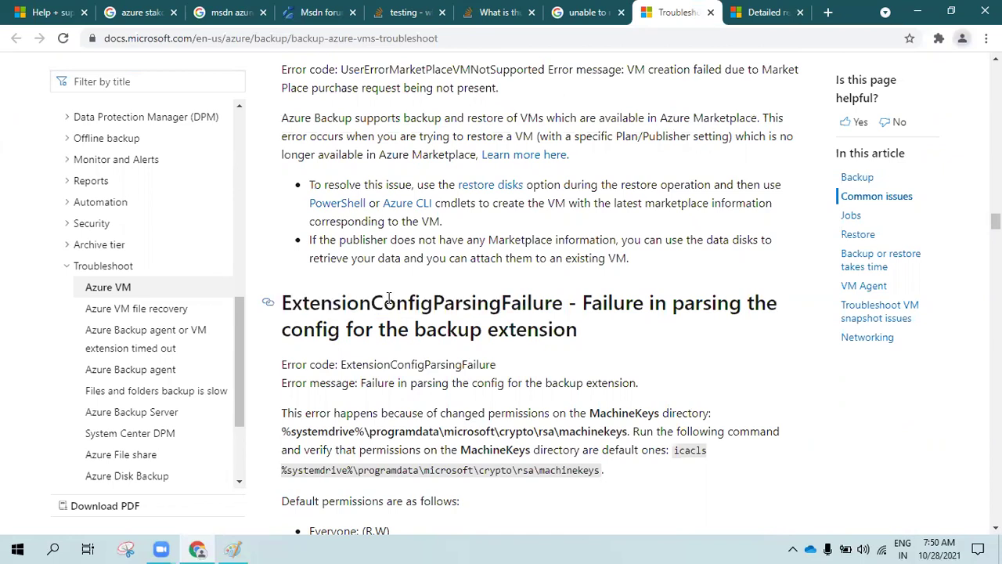
double_click(389, 298)
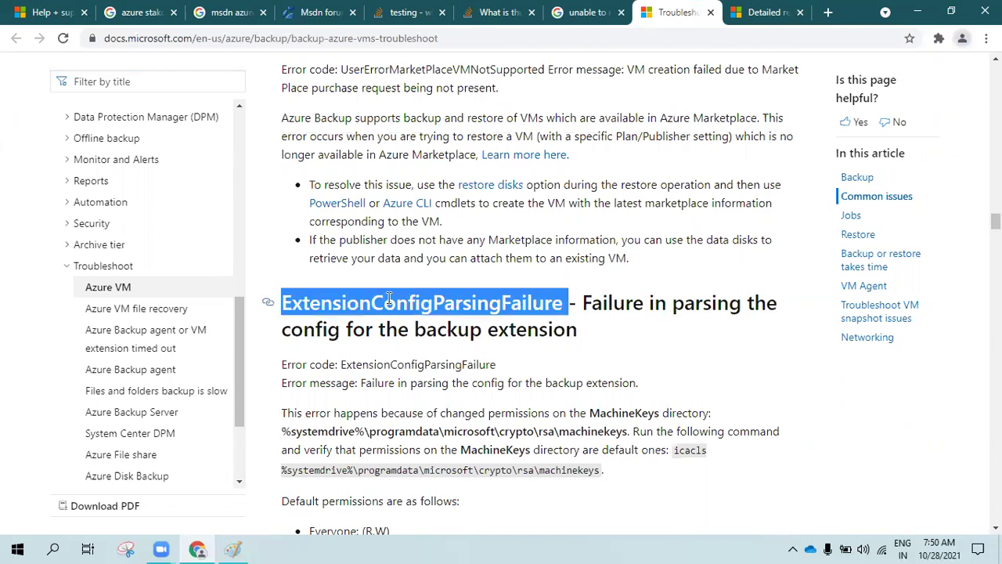
click(389, 298)
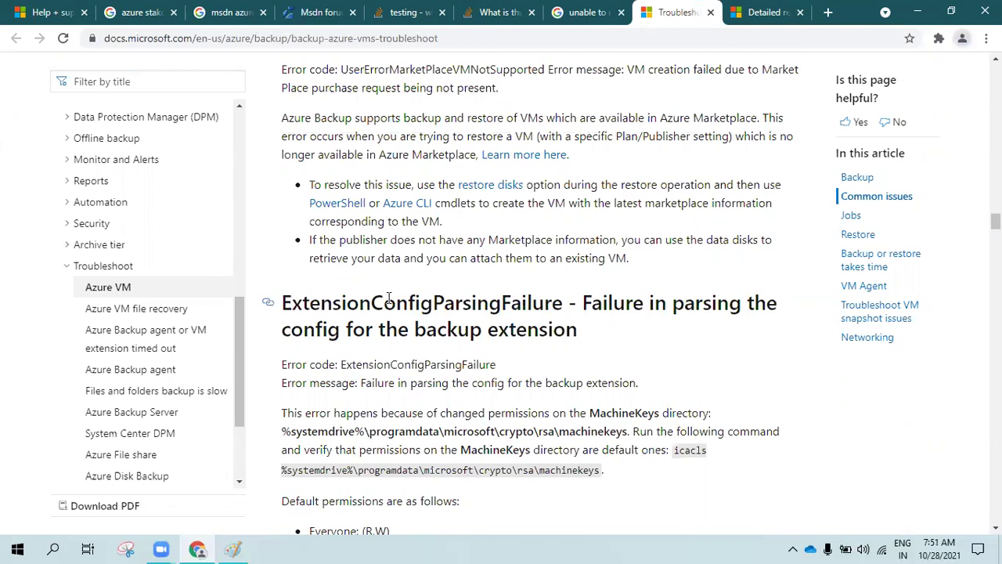
double_click(471, 307)
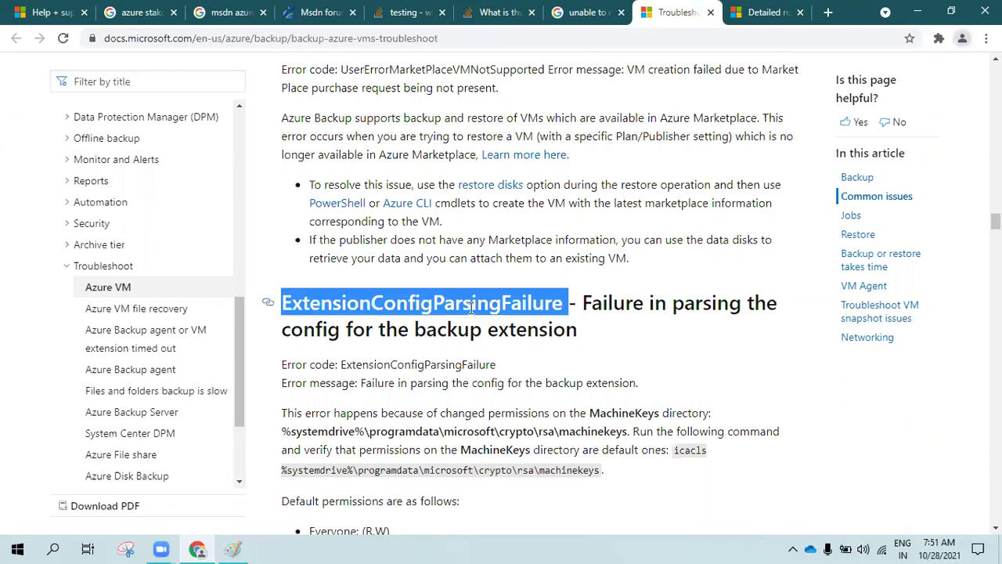
click(472, 307)
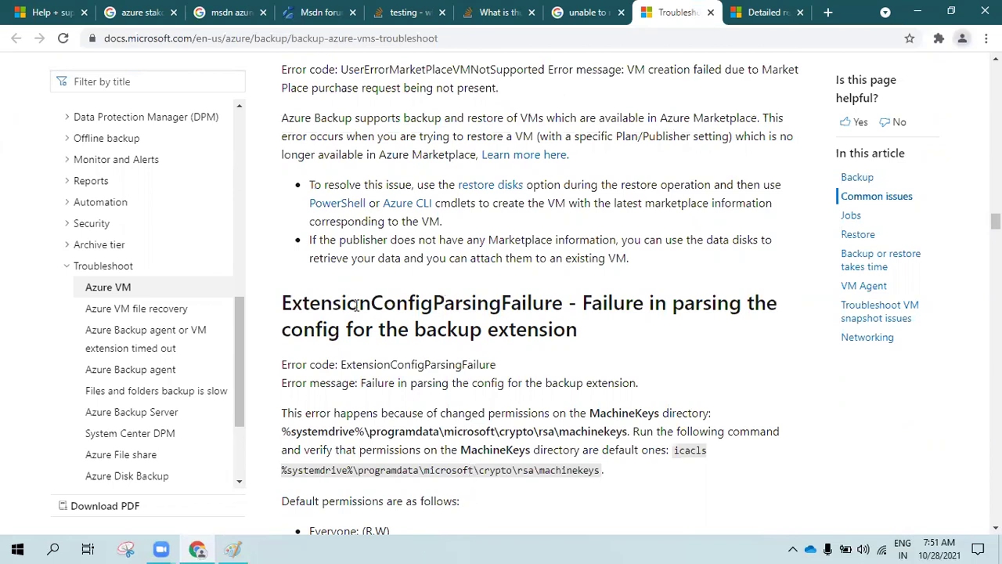
click(43, 12)
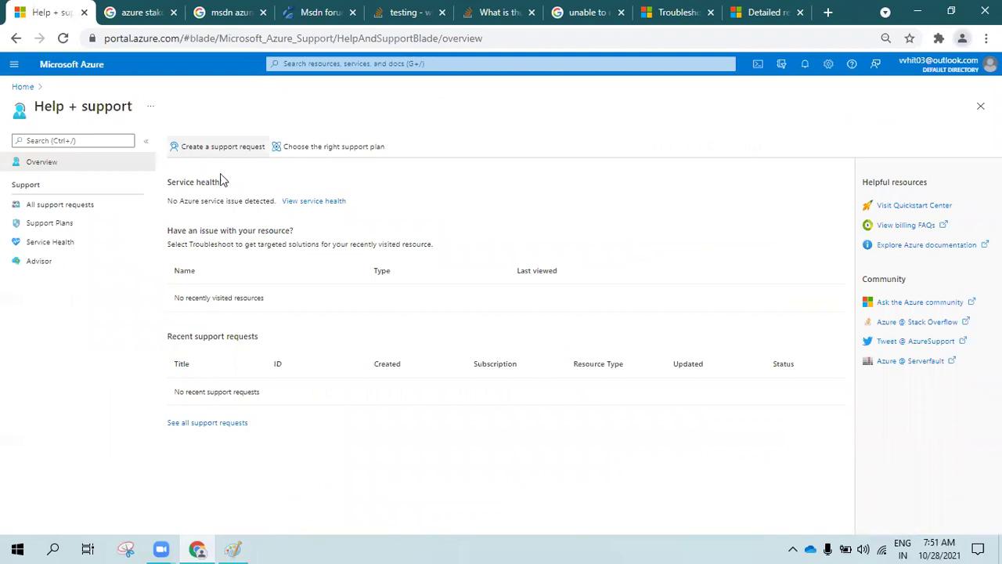
Start a support request showing issue types, then circle the RDP and backup examples in Paint
click(216, 148)
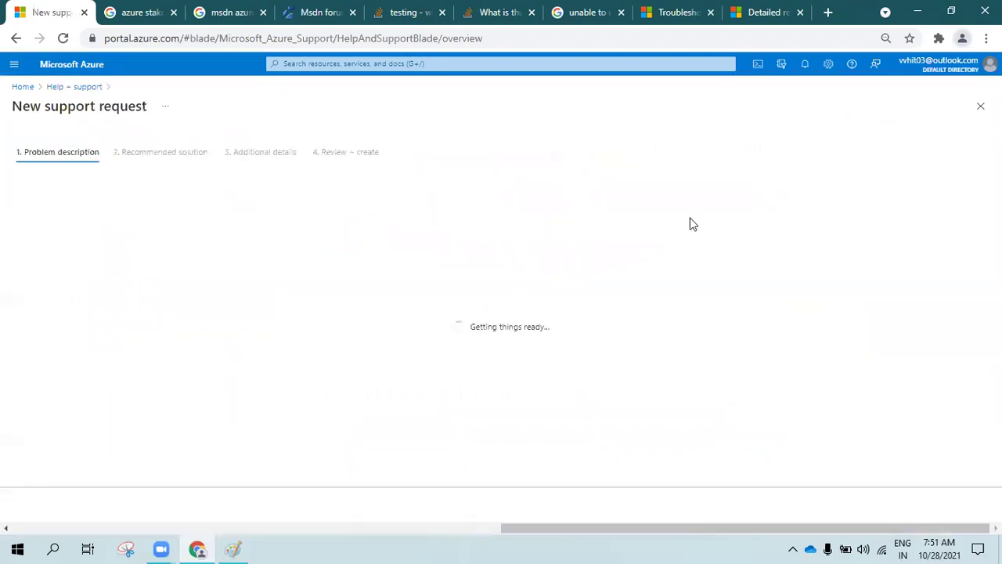
click(246, 237)
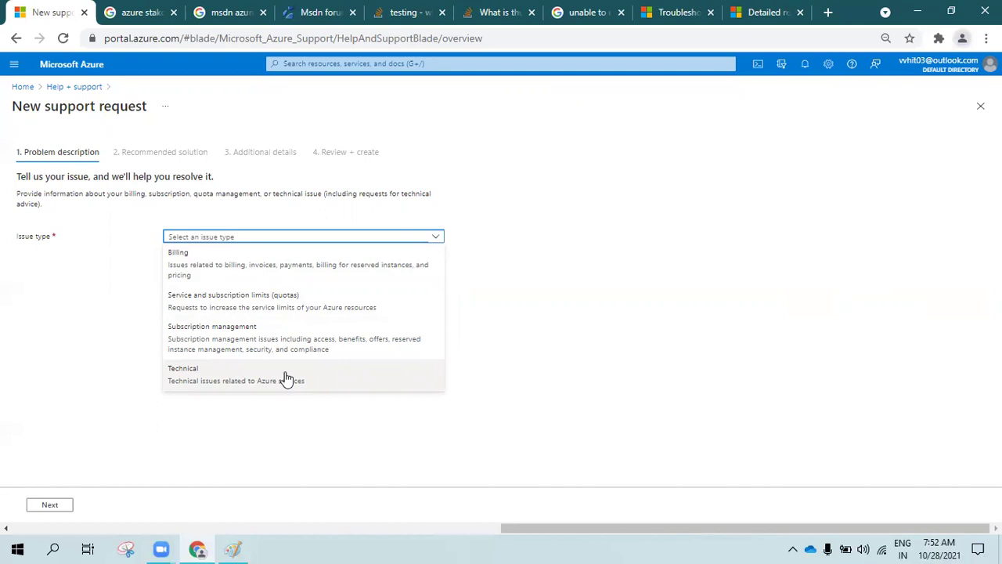
click(233, 548)
mouse_move(493, 160)
mouse_down()
mouse_move(382, 209)
mouse_move(552, 260)
mouse_move(608, 196)
mouse_move(448, 154)
mouse_up()
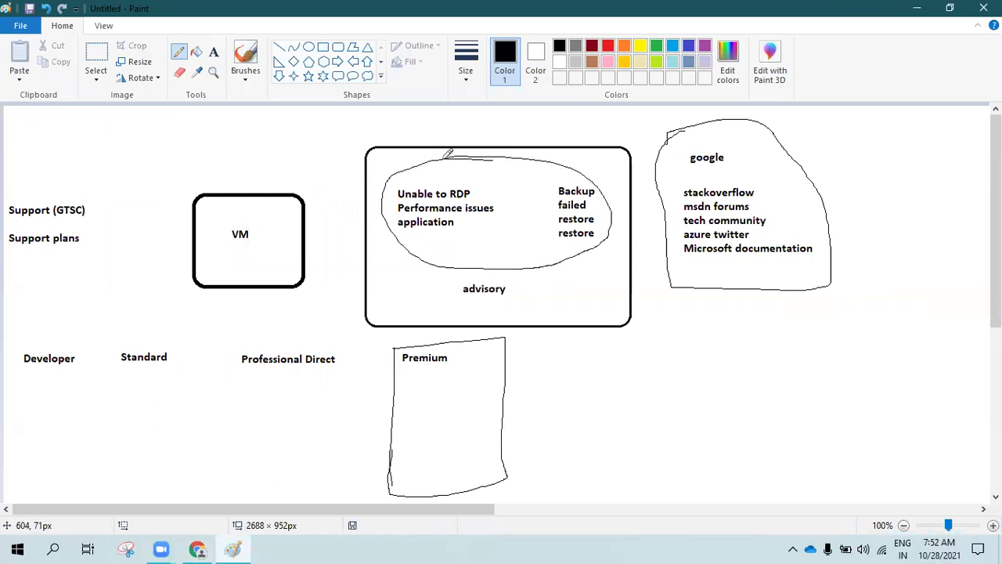
Choose Technical as the issue type, then in Paint stroke over the plans and box Developer
click(917, 8)
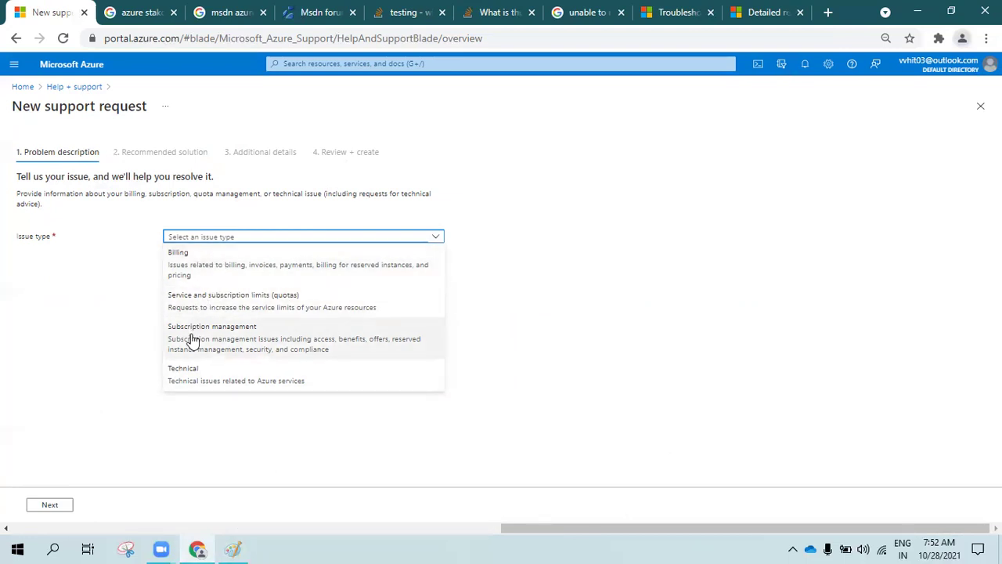
click(195, 382)
click(233, 549)
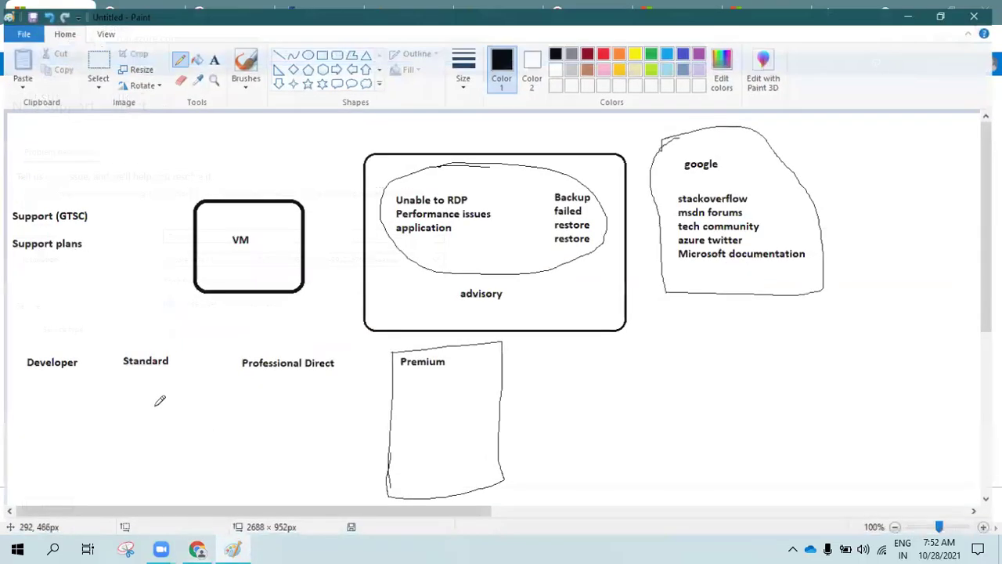
mouse_move(41, 339)
mouse_down()
mouse_move(102, 310)
mouse_move(202, 310)
mouse_up()
drag(280, 341, 337, 312)
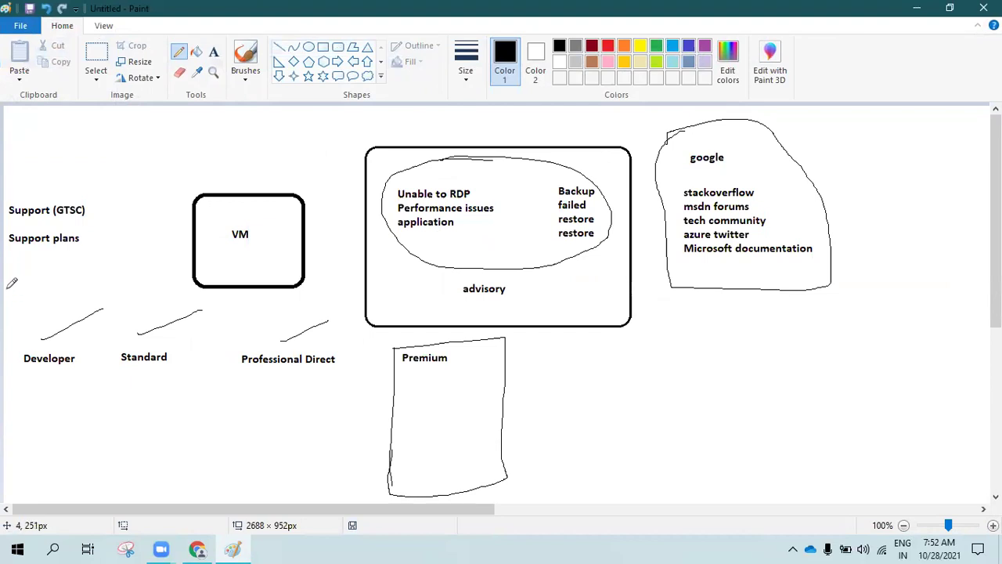
mouse_move(7, 284)
mouse_down()
mouse_move(106, 285)
mouse_move(106, 451)
mouse_move(15, 452)
mouse_move(6, 392)
mouse_move(16, 276)
mouse_move(12, 337)
mouse_move(30, 448)
mouse_up()
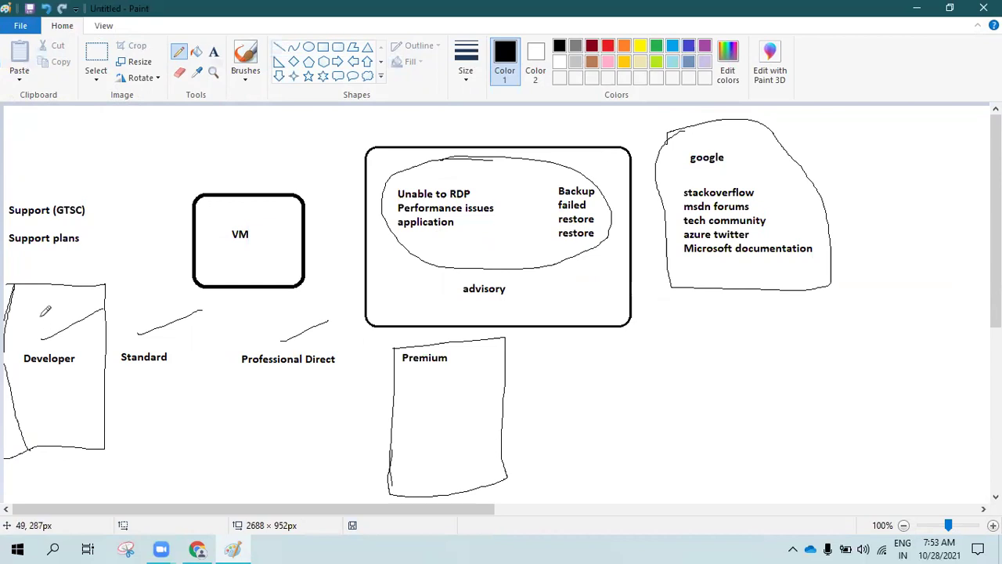
Keep Technical as the issue type and select the Azure Pass subscription
click(919, 9)
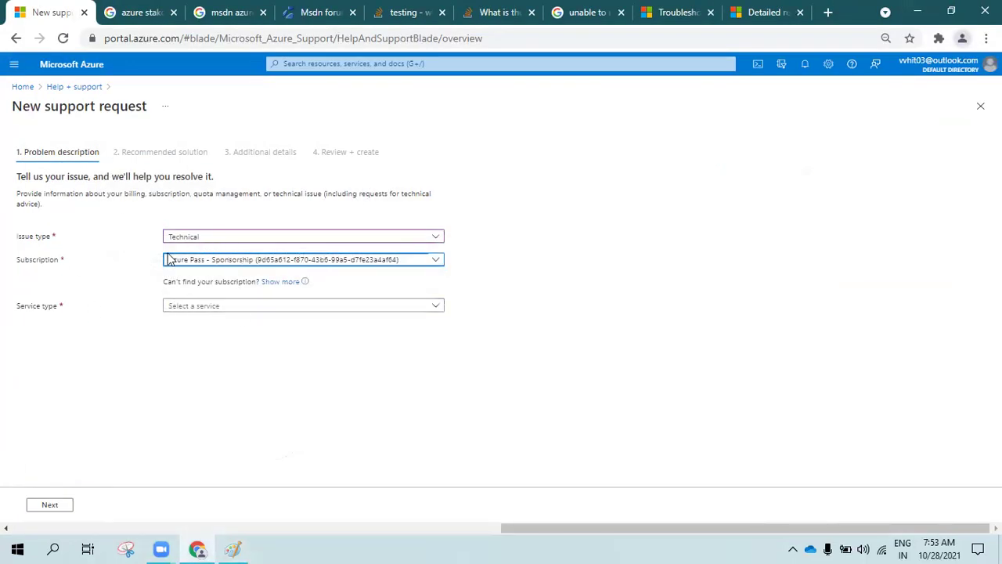
click(225, 306)
click(197, 237)
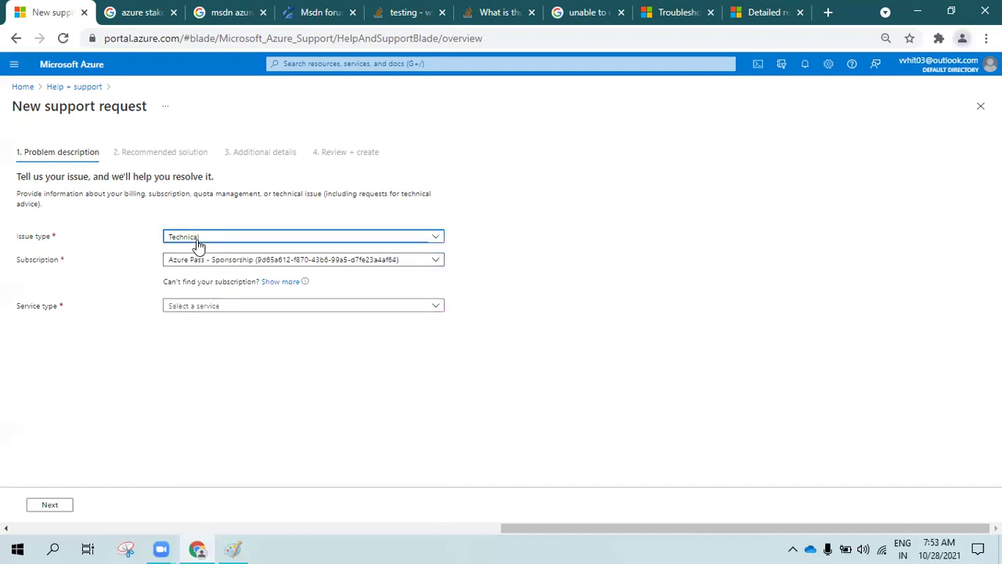
click(219, 374)
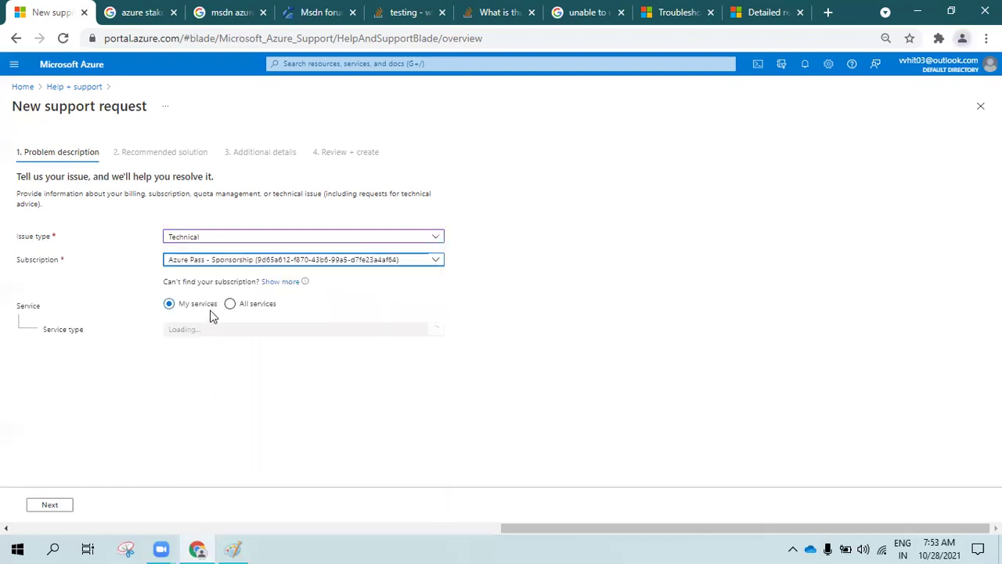
click(188, 265)
click(192, 275)
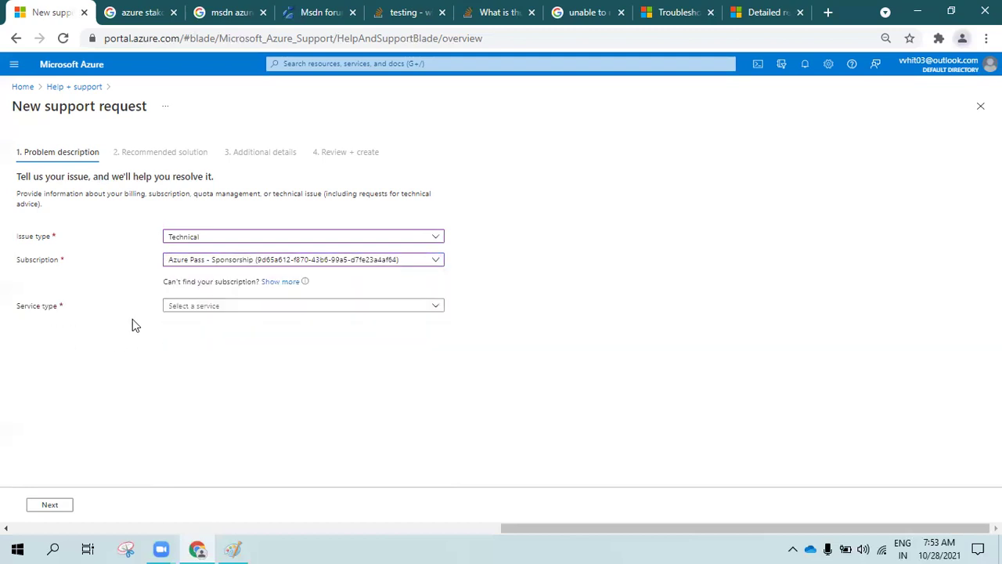
Set the service type to Virtual Machine running Windows and move to the Summary field
click(188, 307)
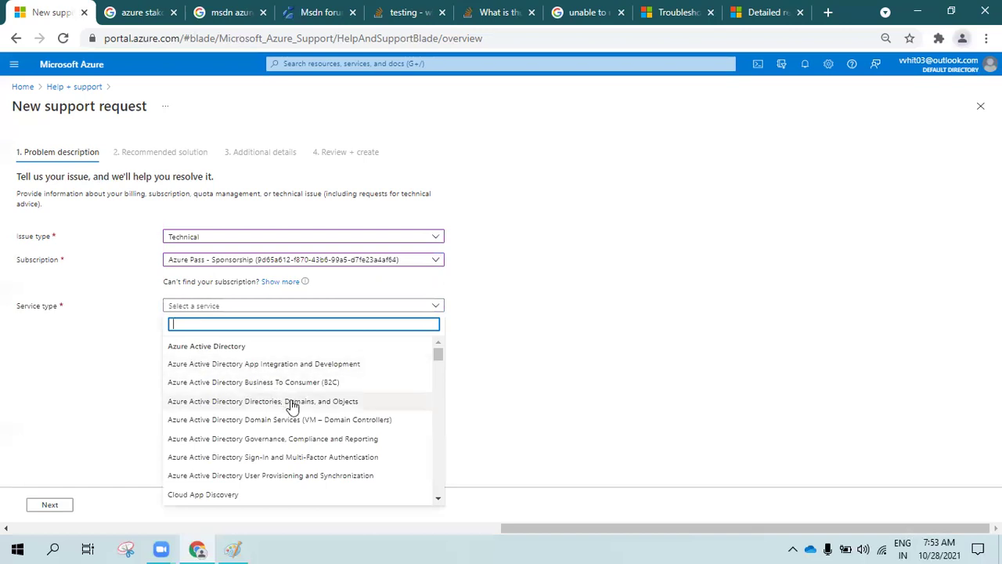
scroll(294, 413, down, 5)
scroll(294, 413, down, 10)
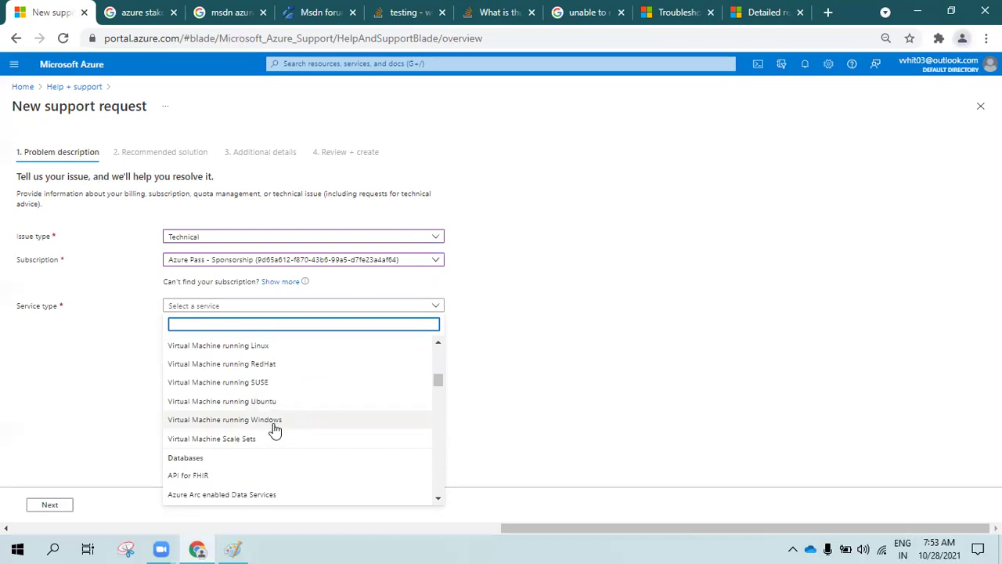
scroll(274, 430, up, 1)
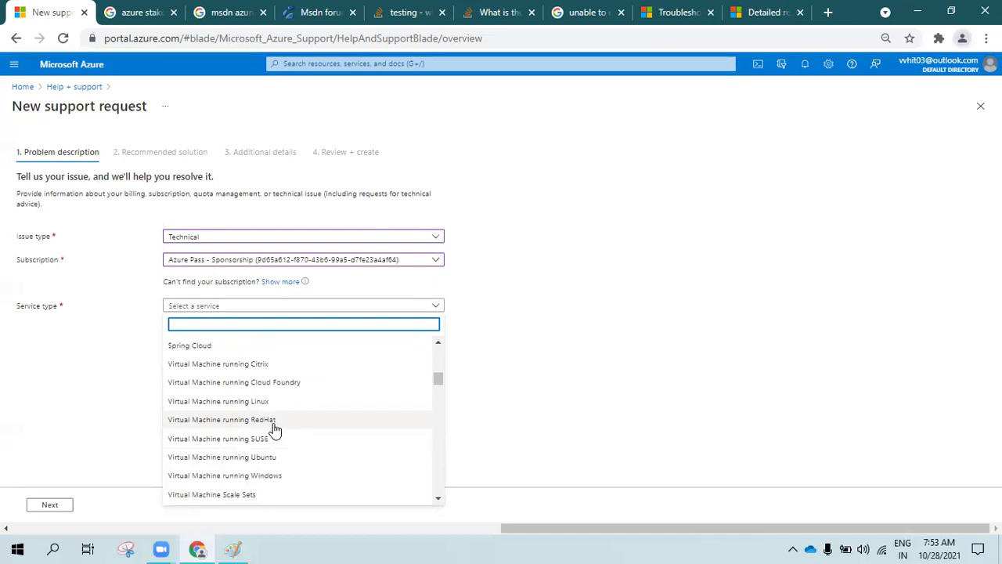
scroll(275, 430, down, 1)
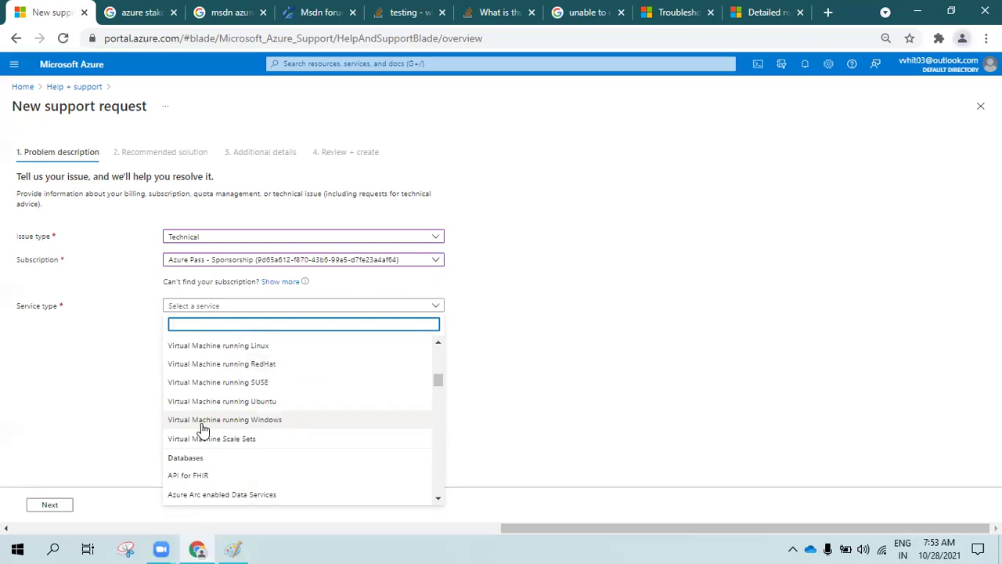
click(227, 421)
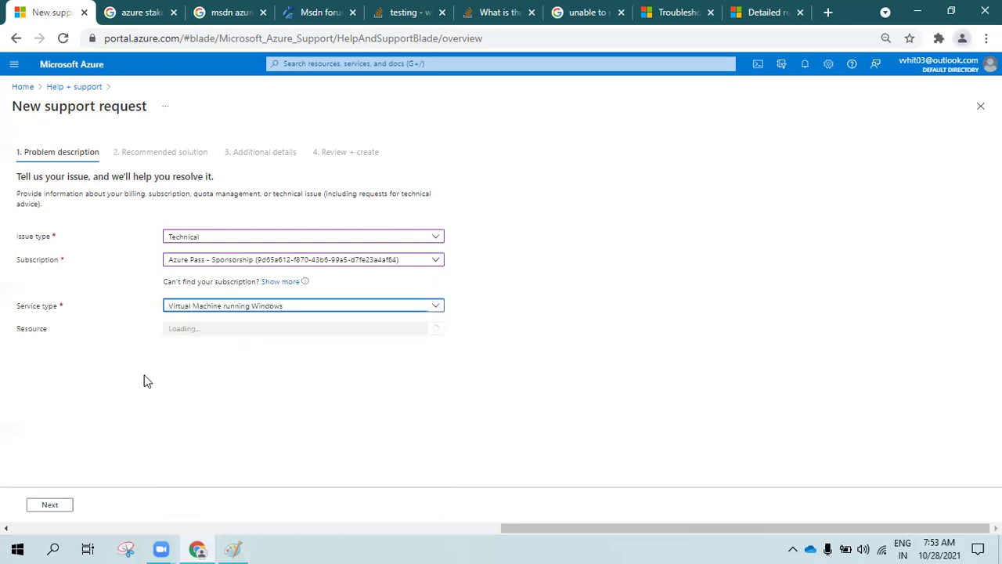
click(225, 329)
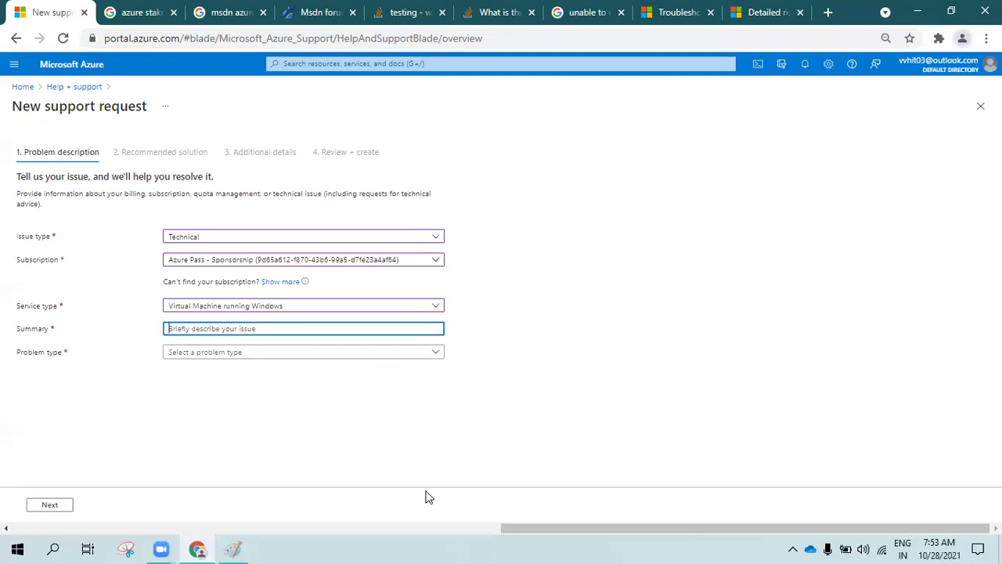
click(430, 546)
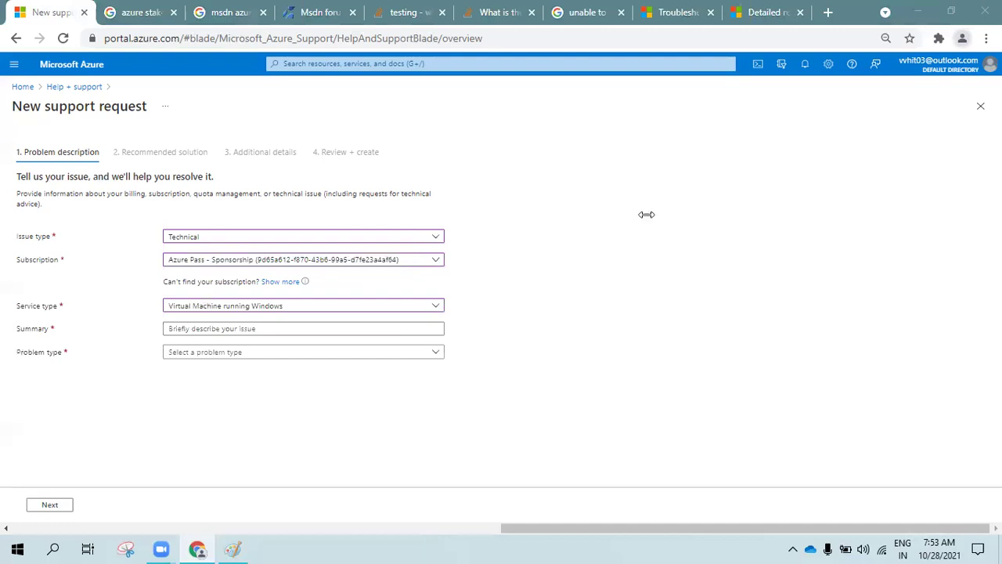
click(235, 328)
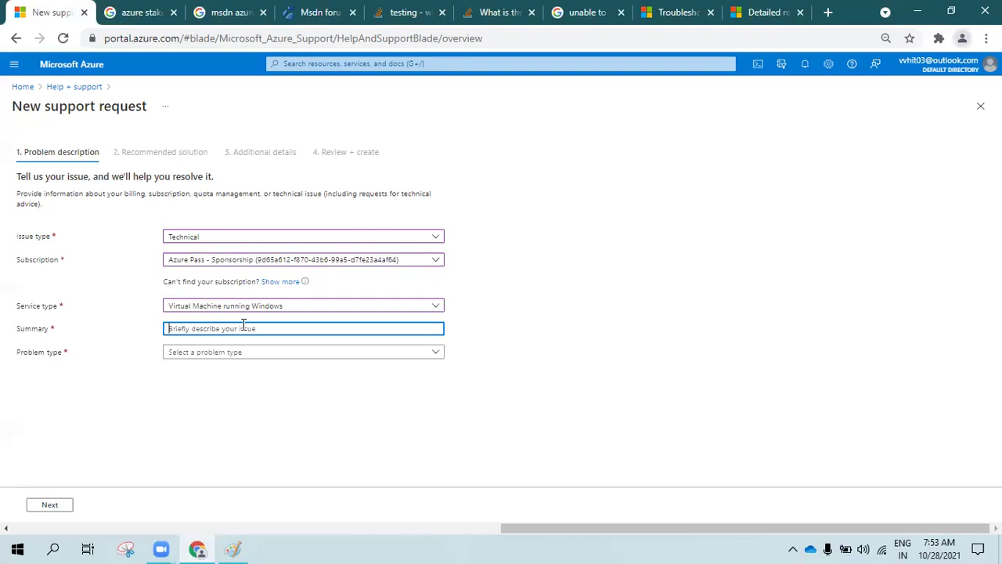
Type 'H' in the summary and select 'Assistance with resizing my VM' as the problem type
text(H)
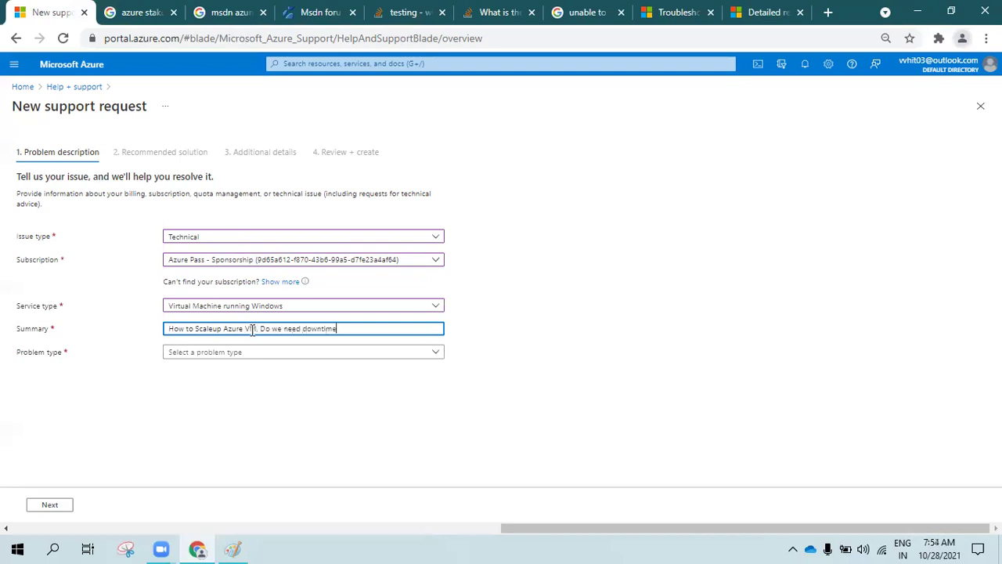
click(253, 352)
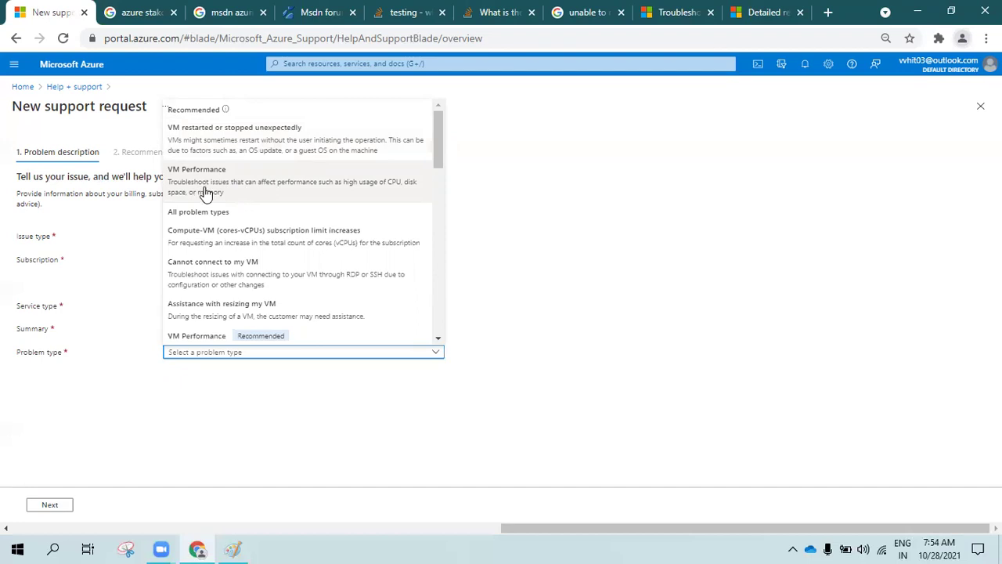
scroll(199, 227, down, 1)
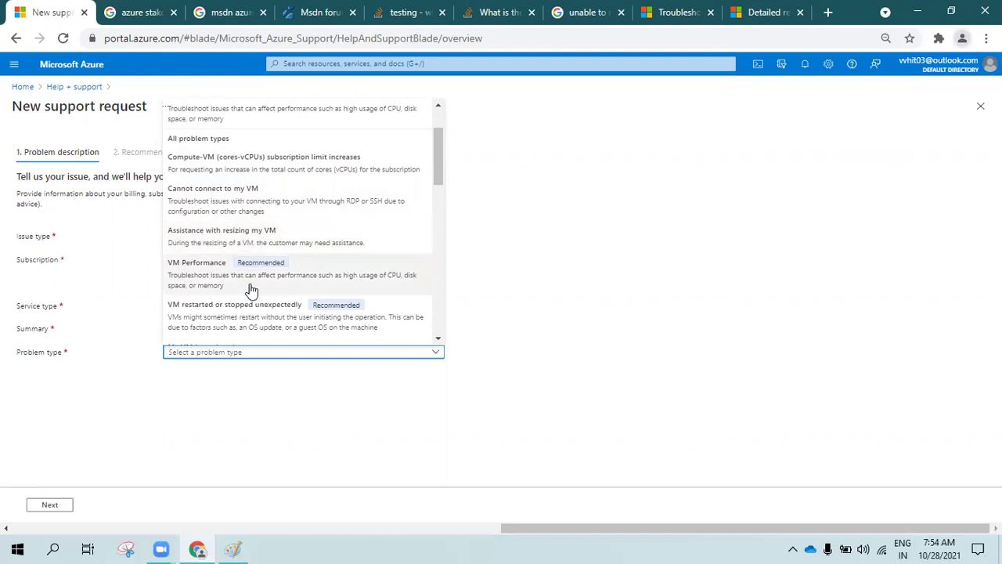
scroll(250, 288, down, 3)
scroll(258, 302, down, 5)
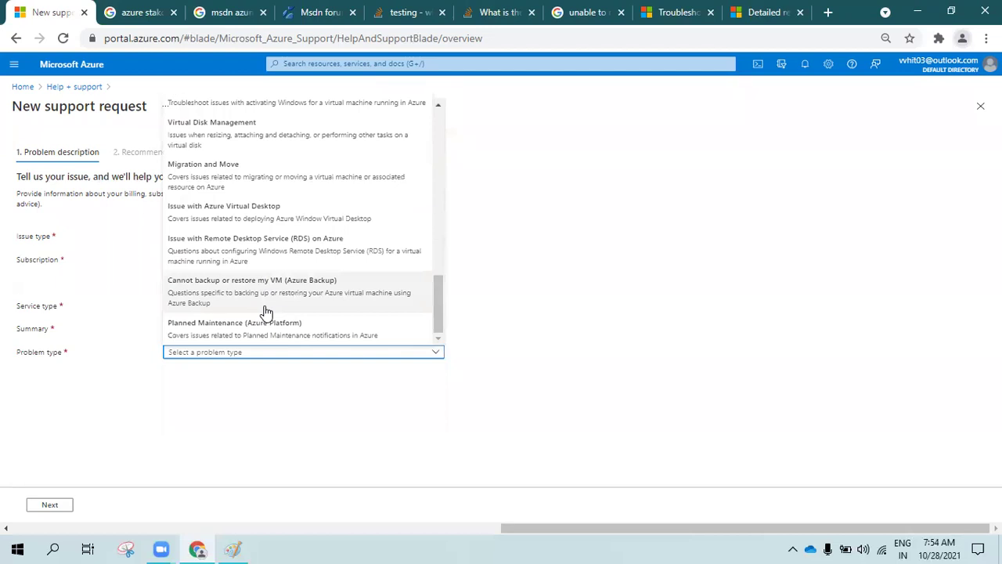
scroll(265, 329, up, 2)
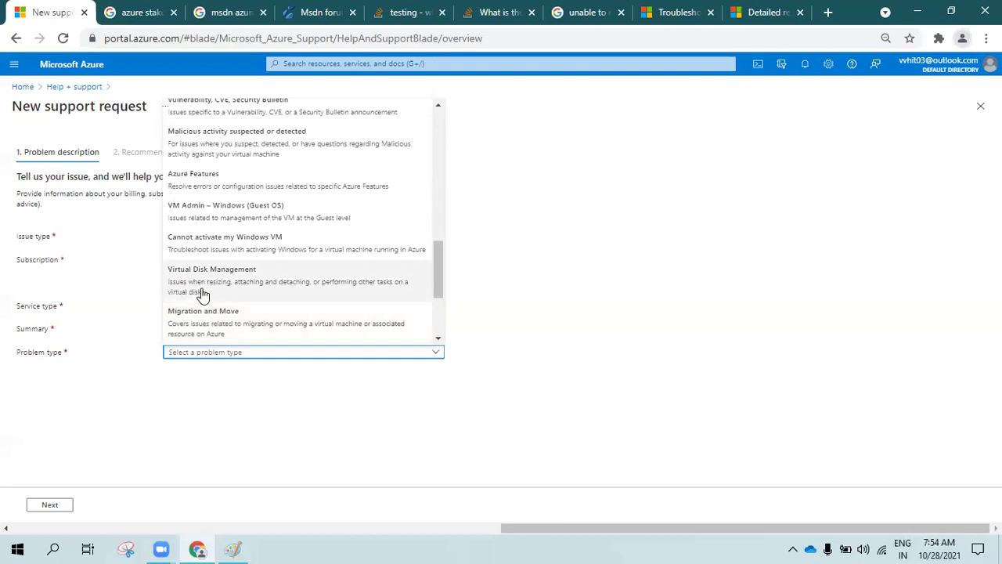
scroll(201, 292, up, 5)
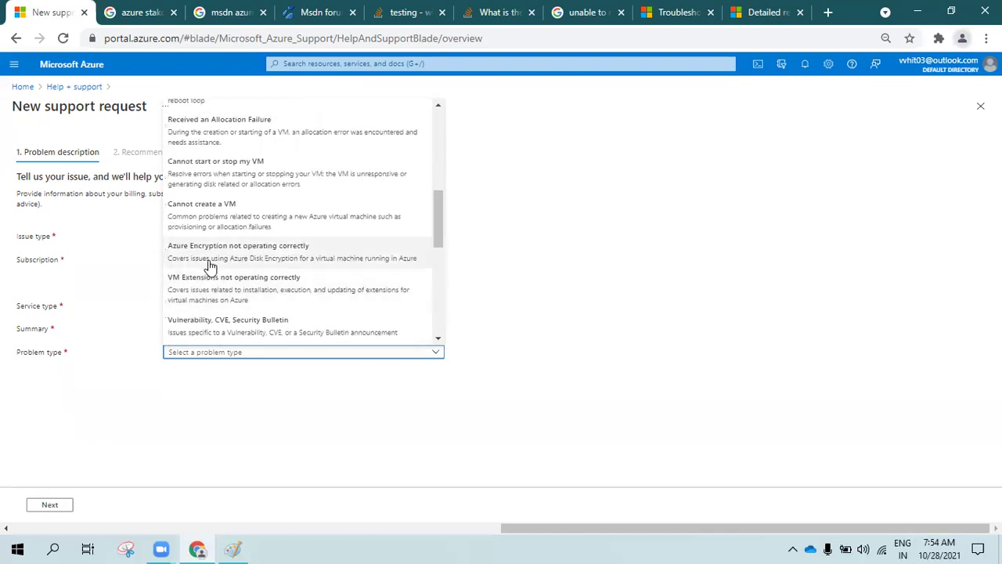
scroll(211, 239, up, 5)
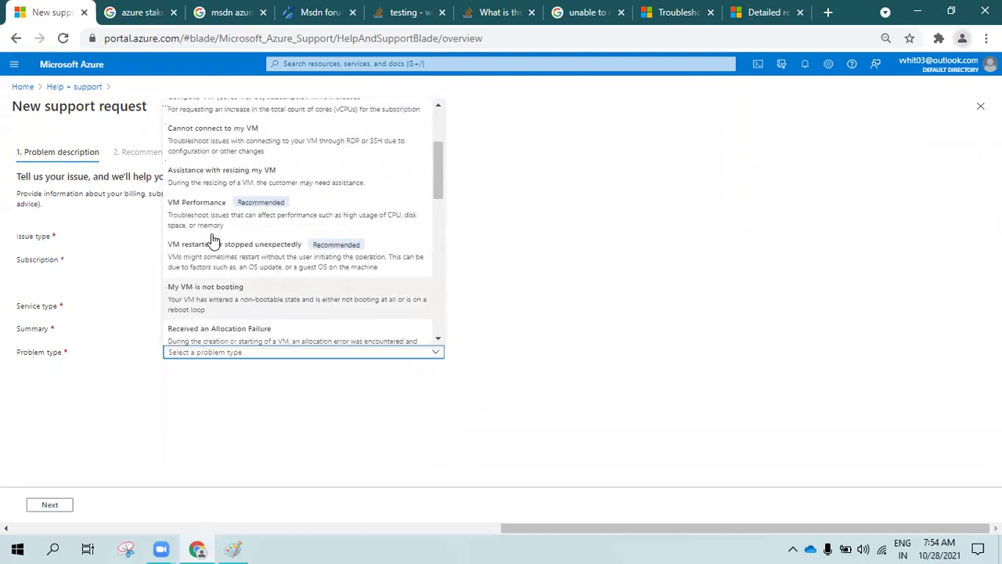
scroll(213, 240, up, 1)
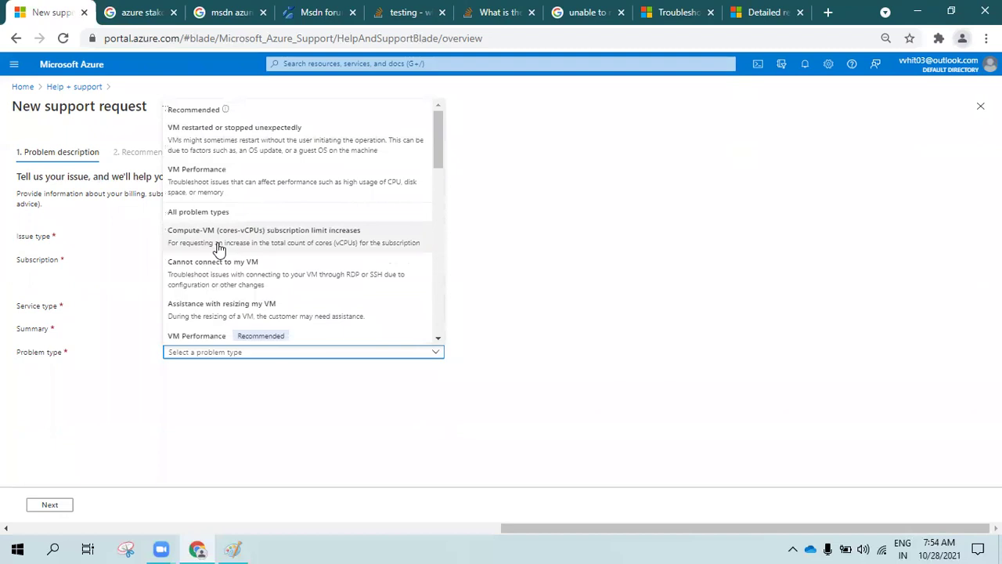
click(226, 313)
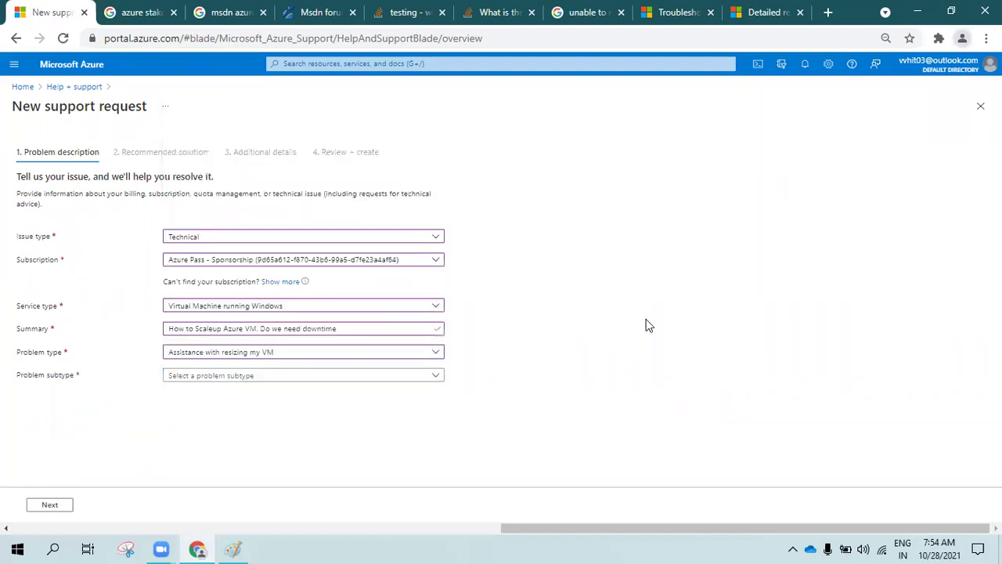
click(298, 376)
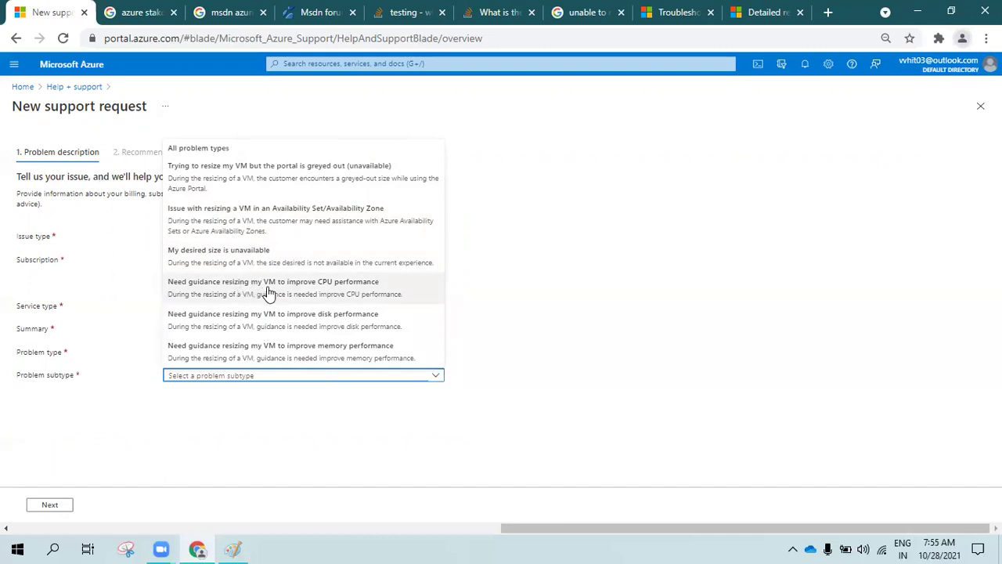
Select 'Need guidance resizing my VM to improve disk performance' and advance to Recommended solution
click(342, 327)
click(56, 506)
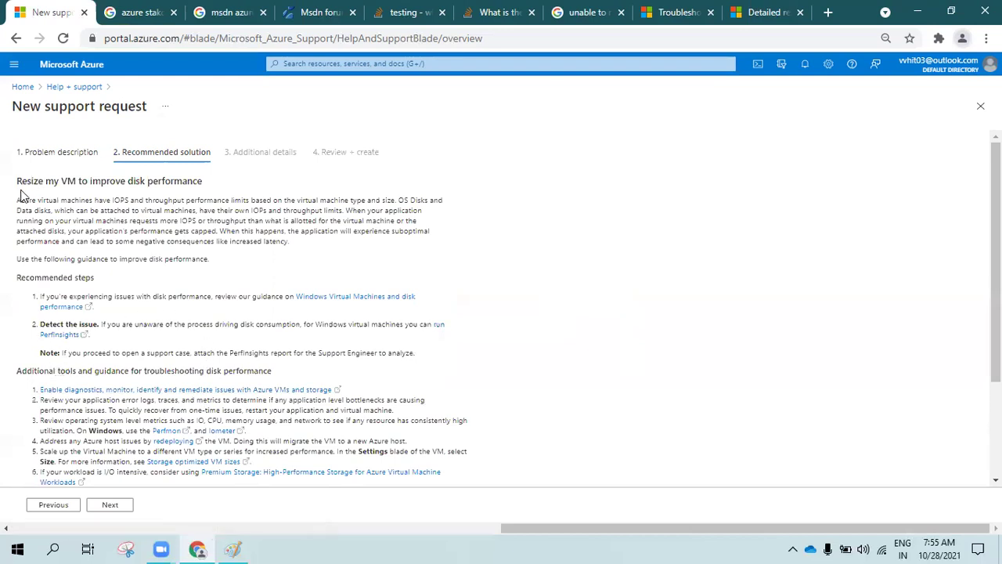
Highlight the 'Resize my VM to improve disk performance' heading and its explanation paragraph
drag(17, 180, 213, 185)
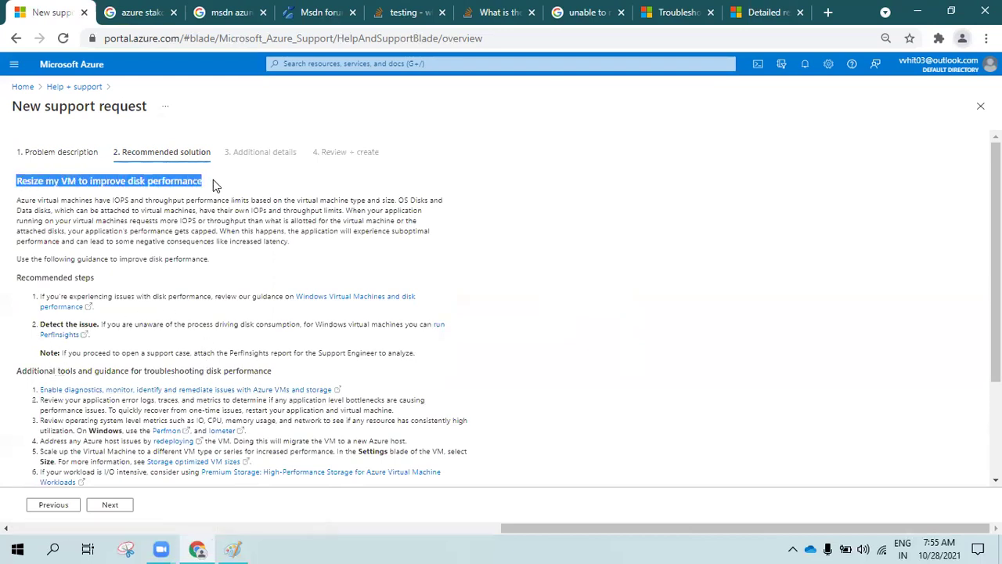
click(29, 180)
drag(16, 181, 201, 184)
click(167, 219)
drag(16, 199, 181, 242)
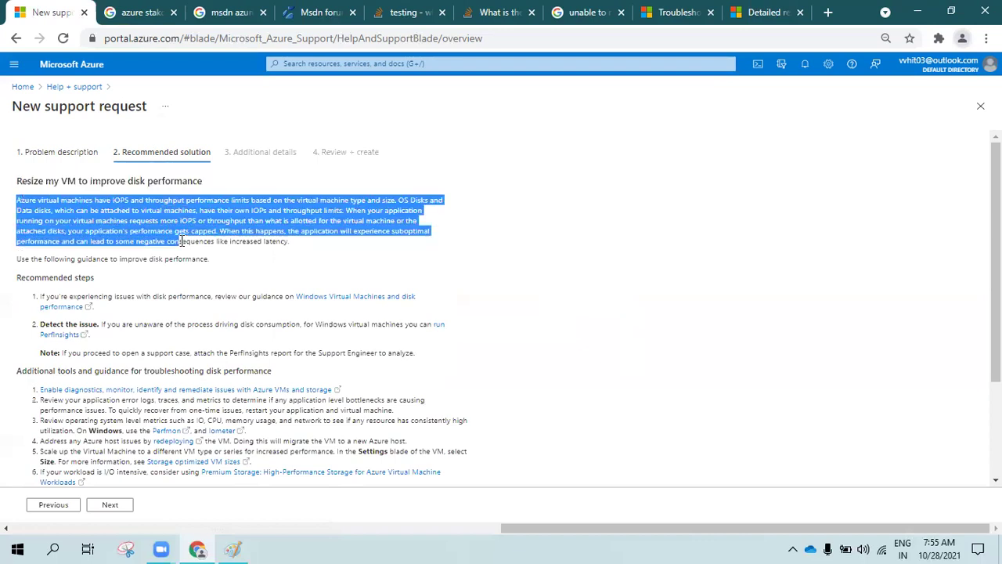
click(167, 290)
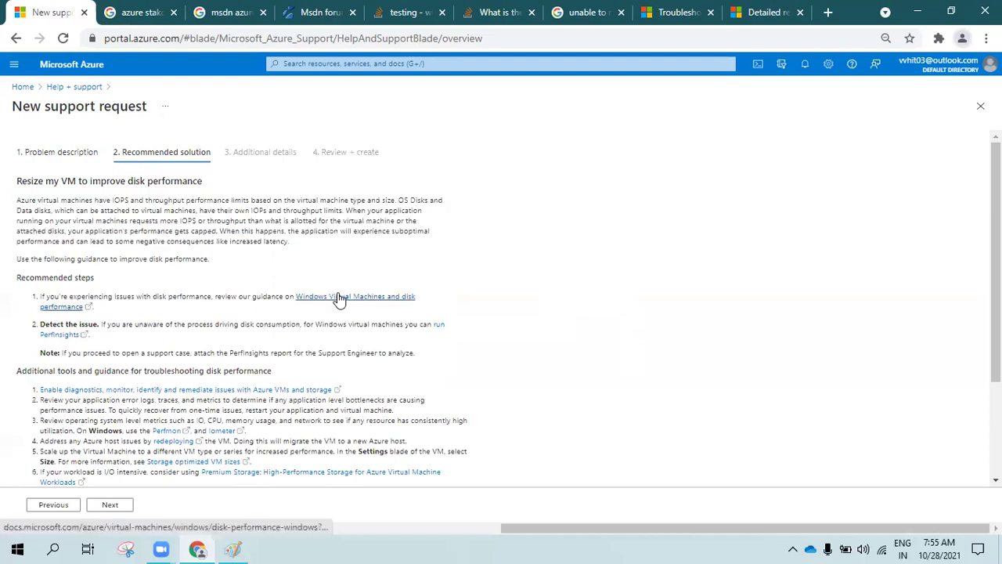
Highlight the guidance through the Note, then continue to Additional details
scroll(314, 329, down, 3)
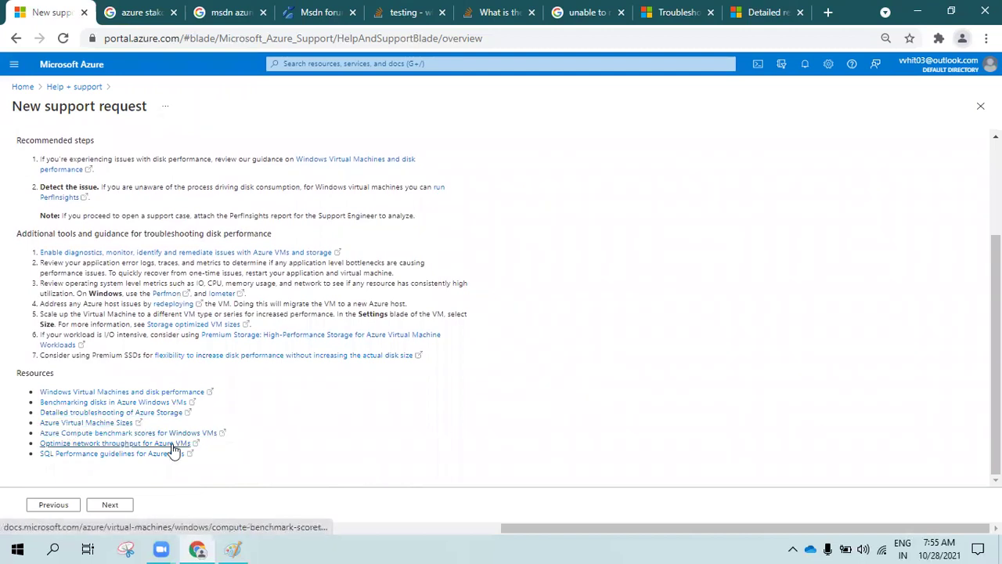
drag(197, 463, 75, 209)
click(78, 219)
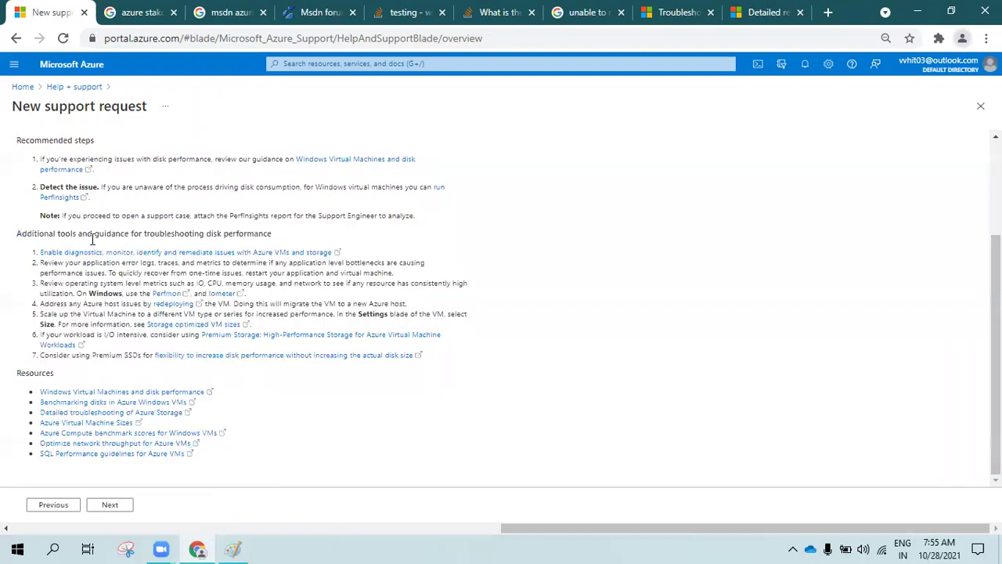
scroll(107, 275, up, 3)
drag(16, 185, 125, 232)
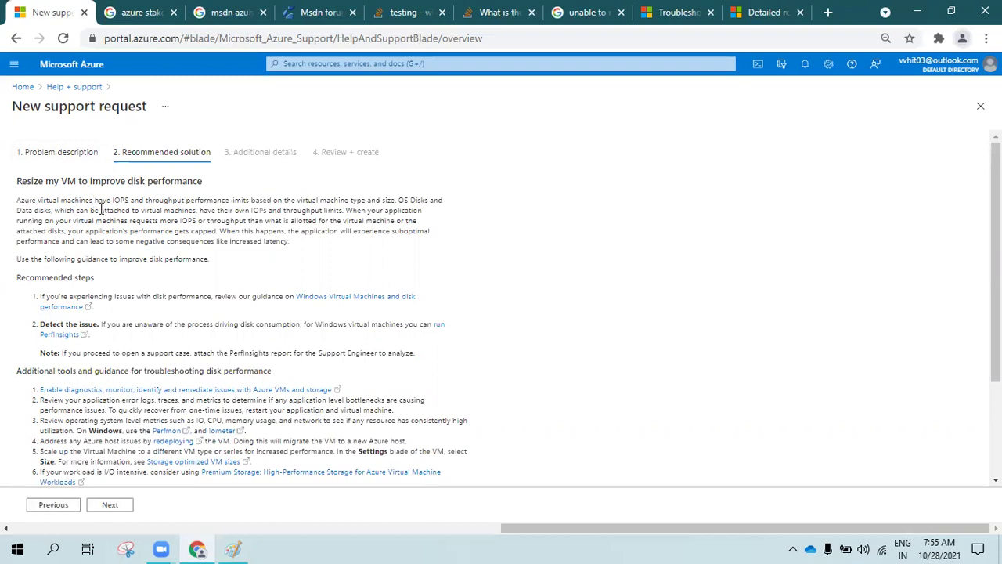
scroll(100, 210, down, 3)
scroll(78, 233, up, 2)
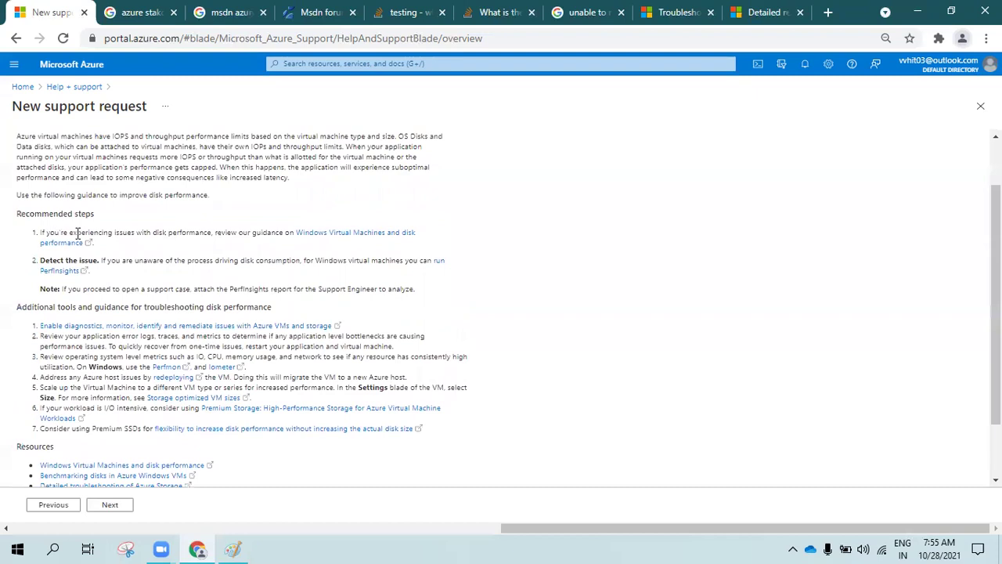
scroll(61, 346, up, 1)
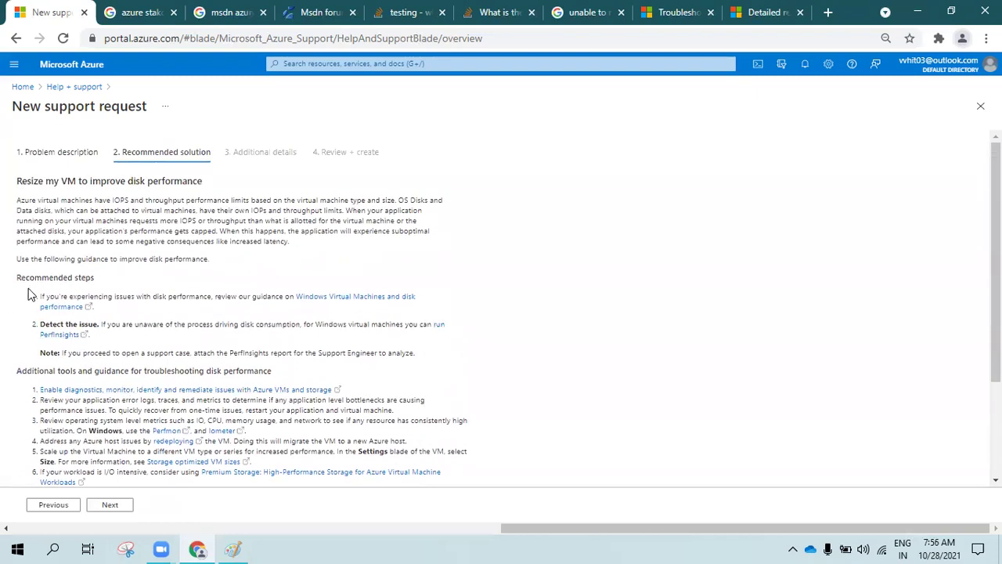
scroll(99, 383, down, 1)
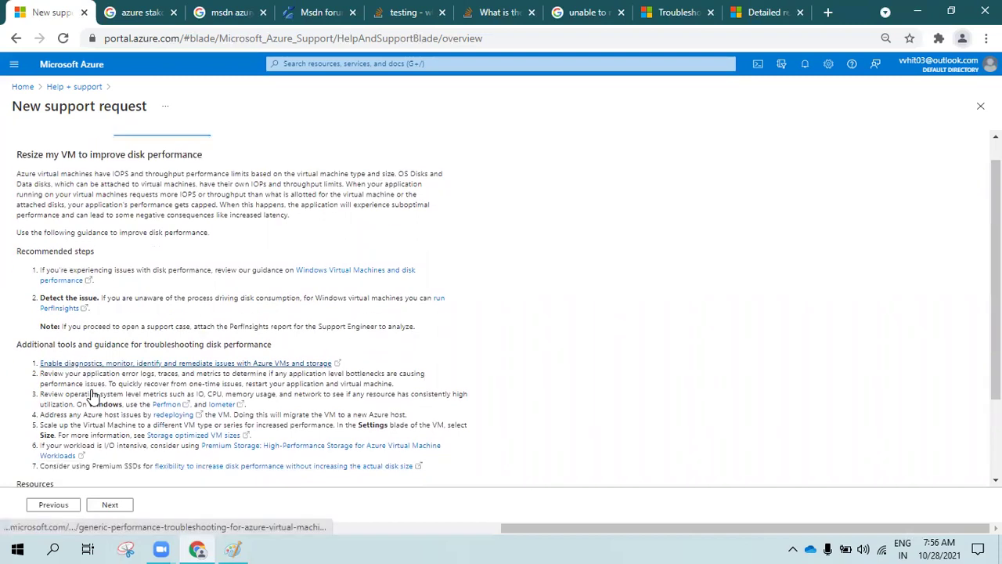
click(118, 505)
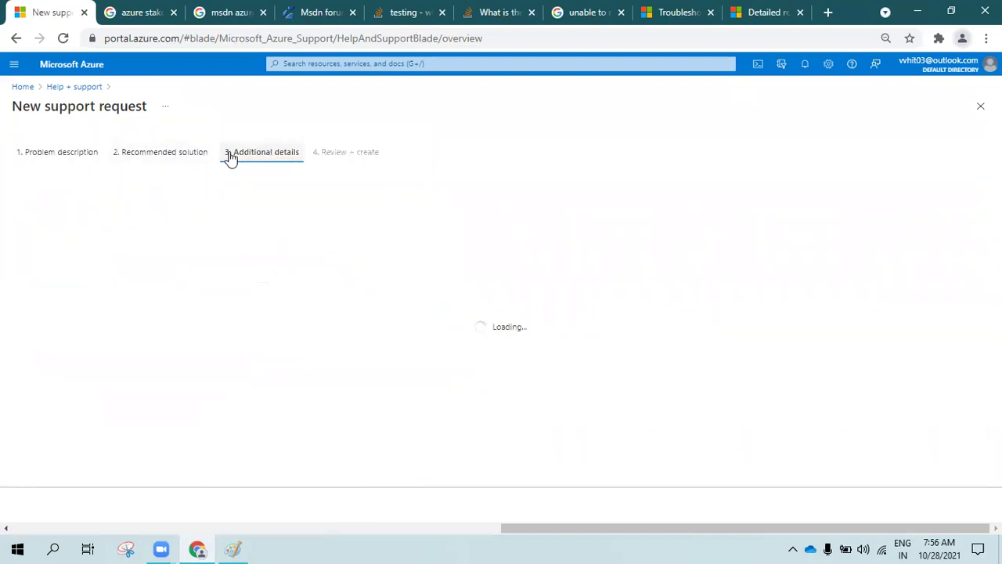
Enter a description asking for help resizing Azure VMs for disk performance, zooming to 110%
click(198, 293)
text(Hel)
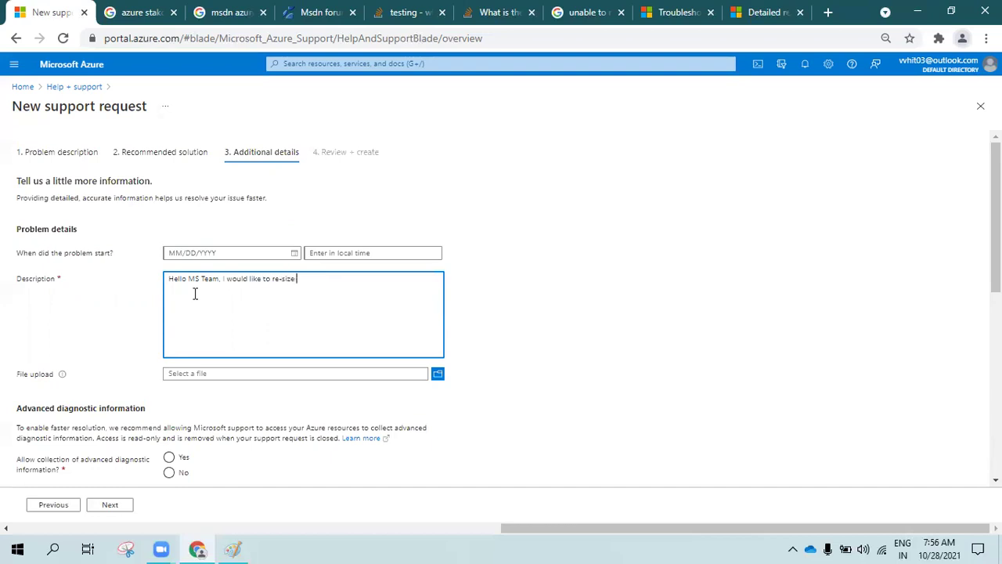
key(ctrl+plus)
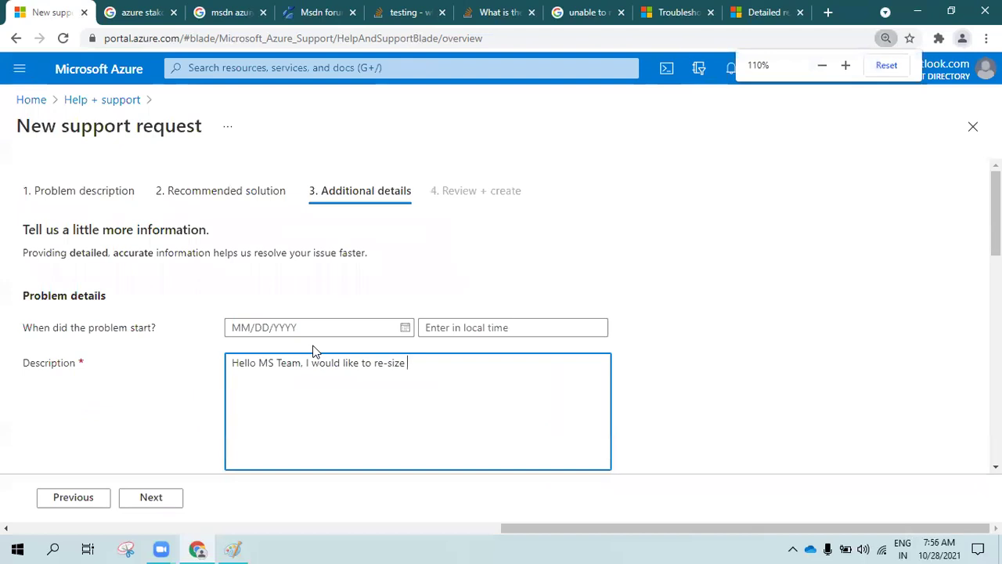
text(my Azure VM's)
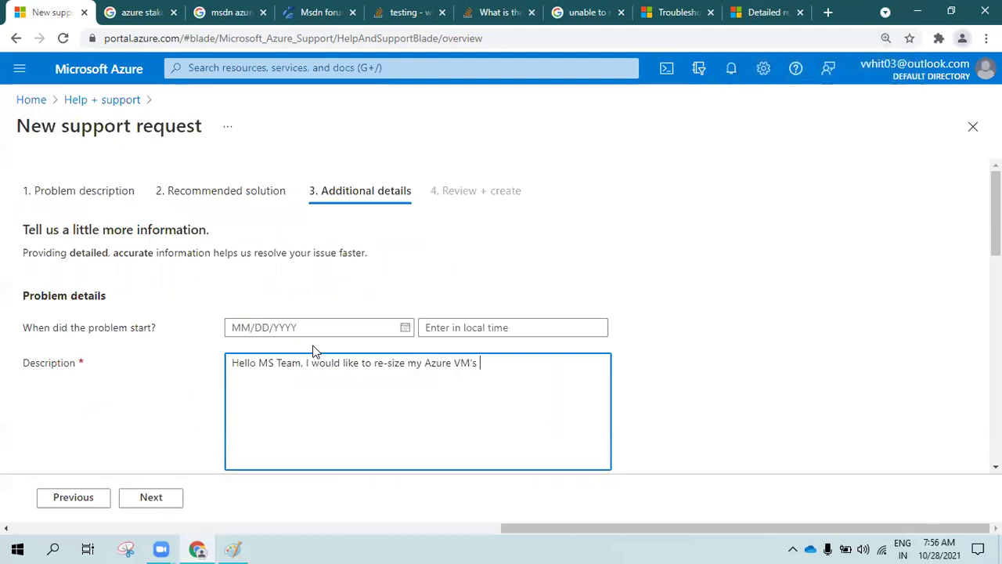
text( to impreove the disk performance. Please assist wi)
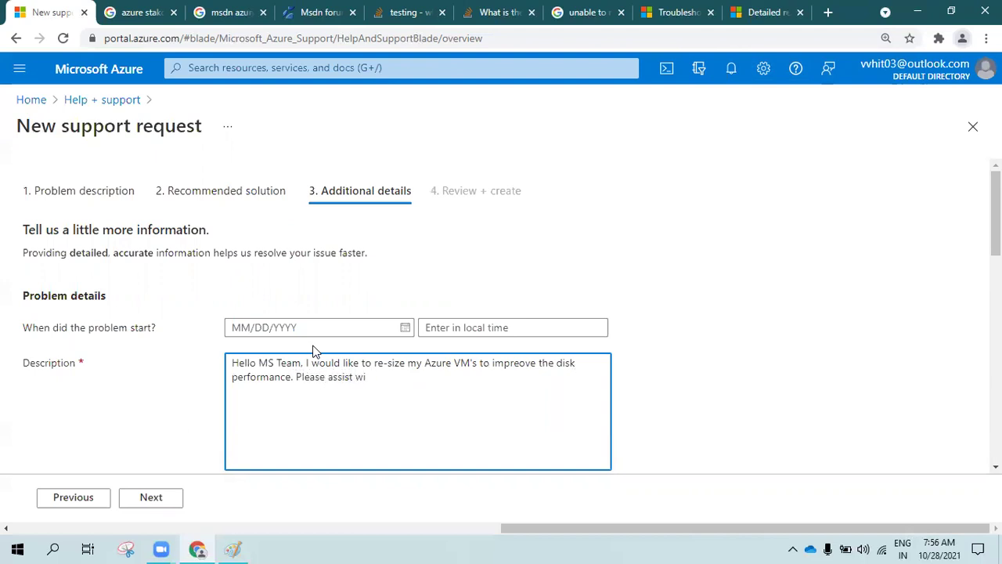
text(th the right VM SIZE or provide best practices.)
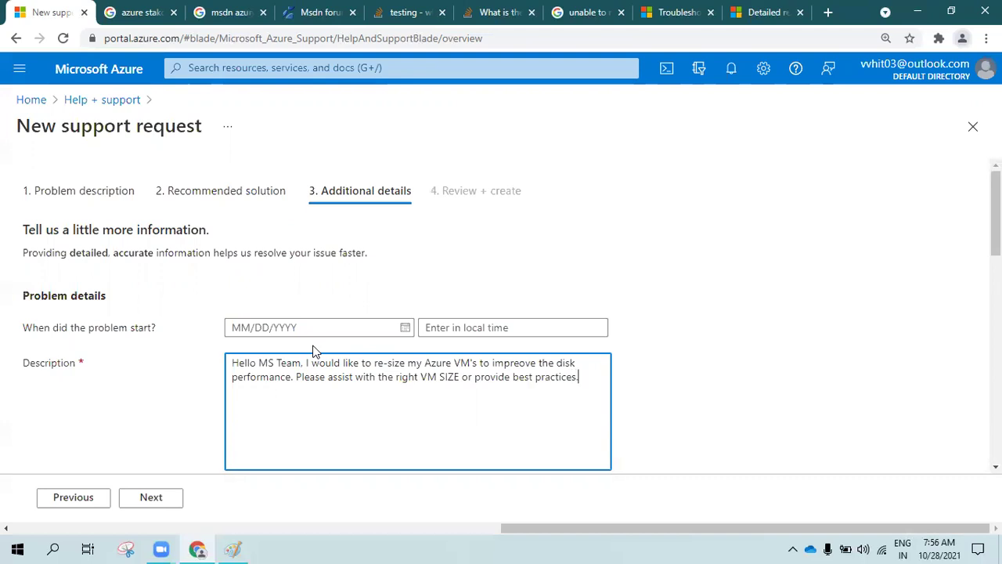
scroll(312, 351, down, 7)
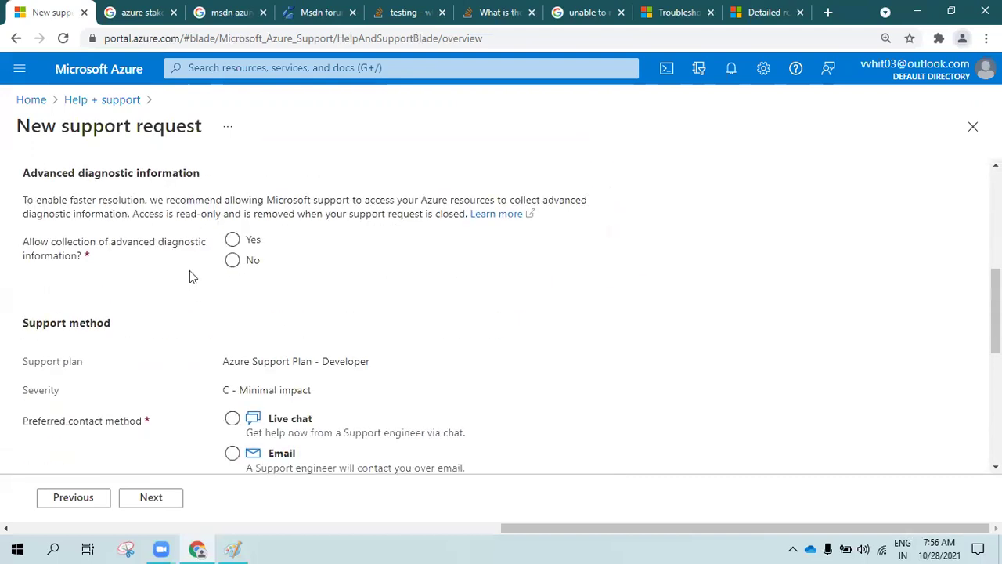
Allow collection of advanced diagnostic information and choose email as the preferred contact method
click(233, 240)
scroll(235, 313, down, 1)
click(239, 375)
scroll(240, 384, down, 1)
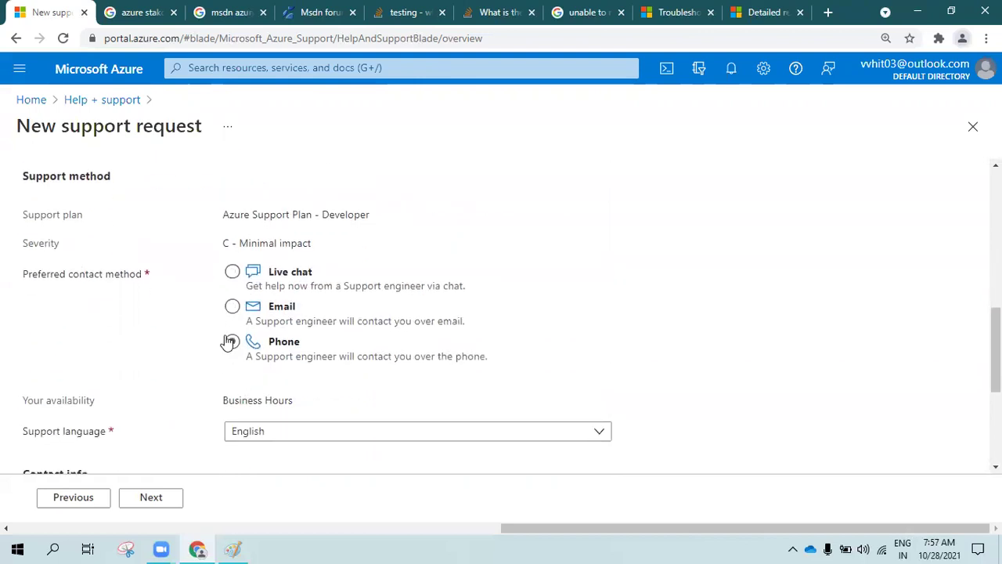
click(233, 271)
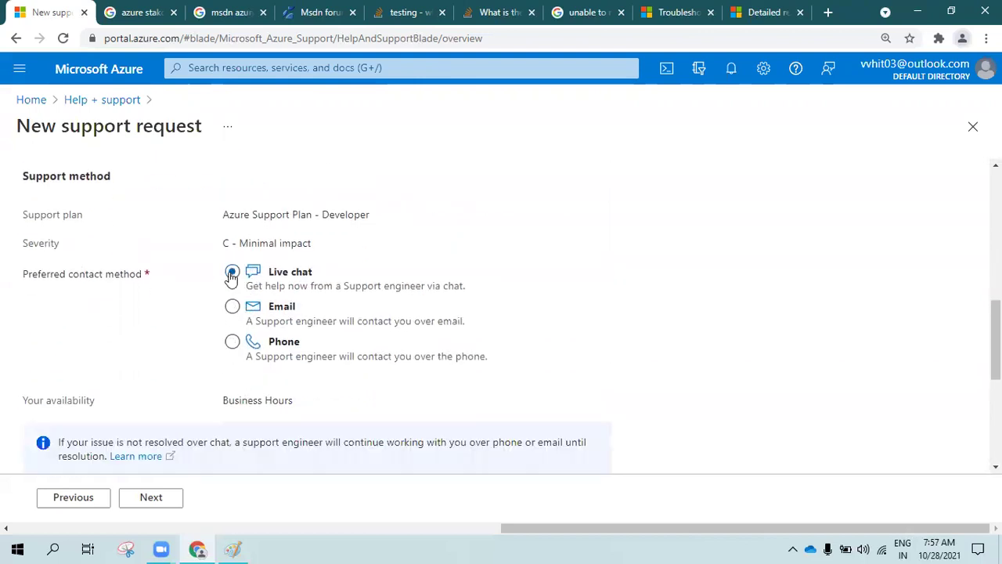
click(232, 307)
click(233, 342)
click(233, 307)
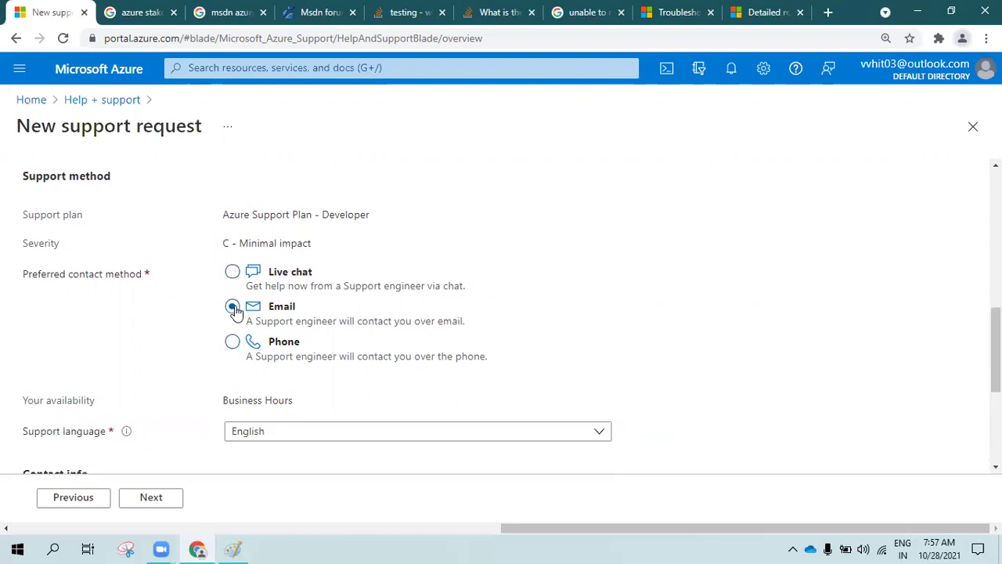
scroll(232, 314, down, 3)
Check the contact name and email fields, then add an additional notification e-mail address
click(271, 282)
drag(271, 282, 173, 280)
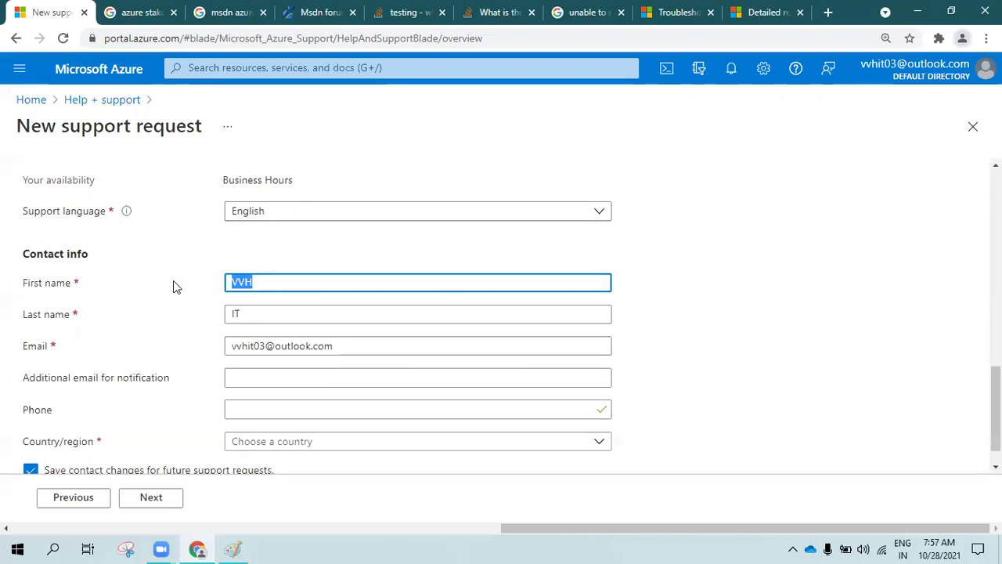
drag(249, 315, 201, 331)
click(260, 345)
scroll(261, 349, down, 1)
click(260, 350)
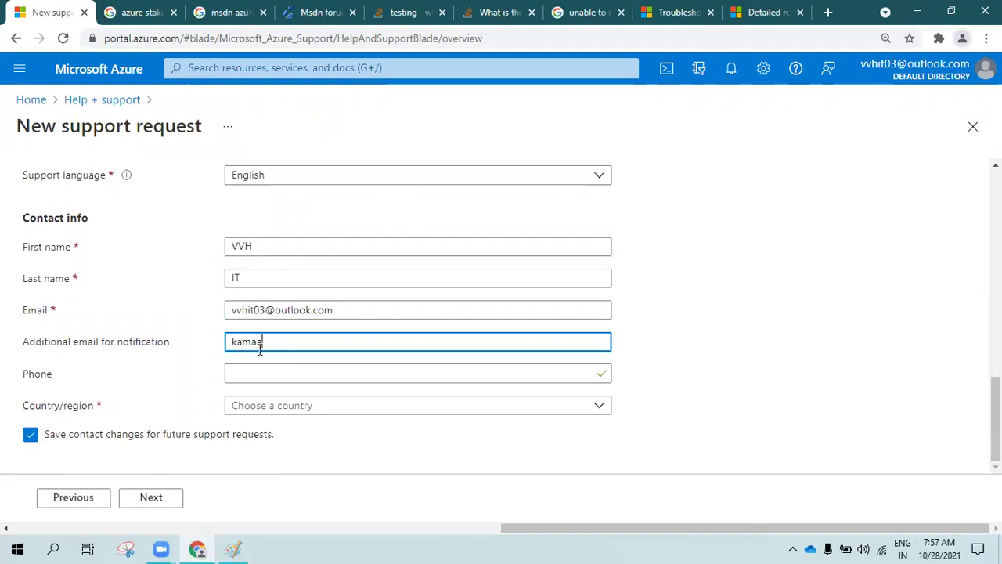
Set the contact country to India and continue to Review + create
click(274, 375)
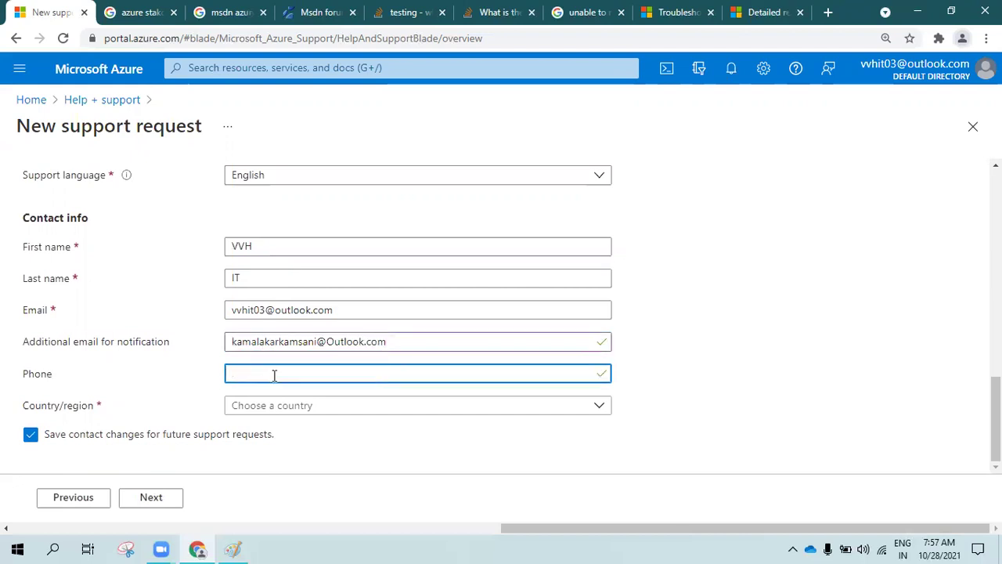
click(286, 413)
text(ind)
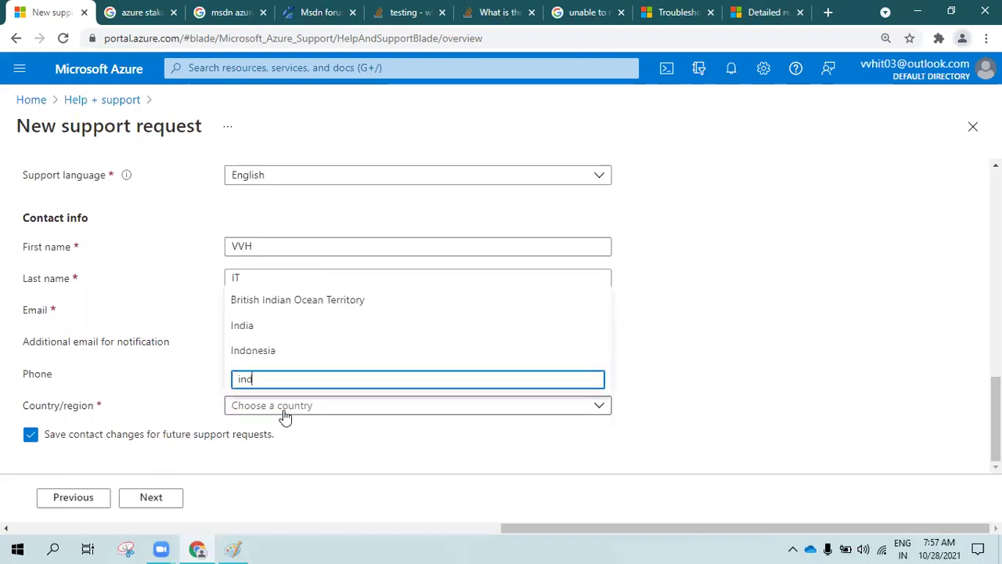
click(249, 330)
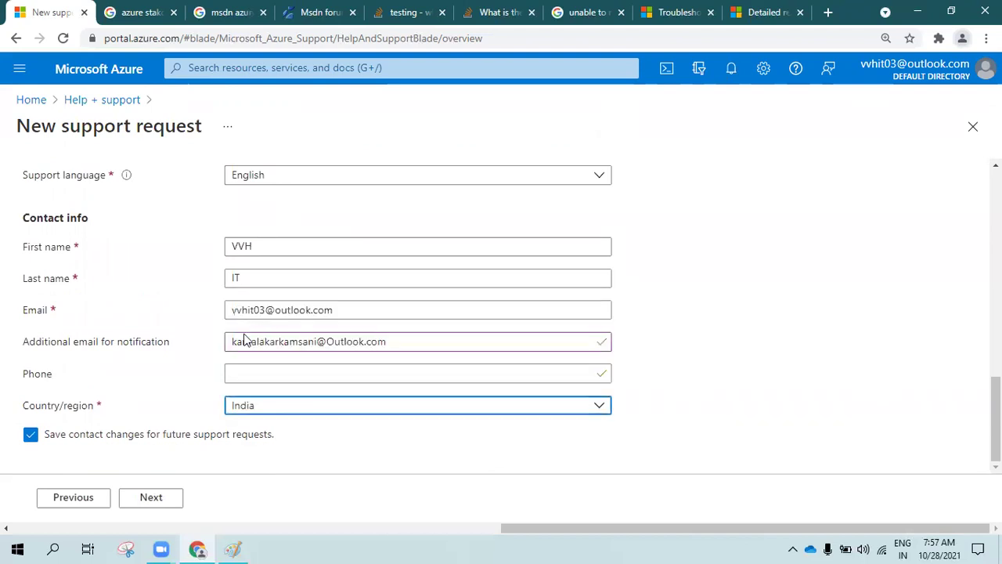
click(151, 498)
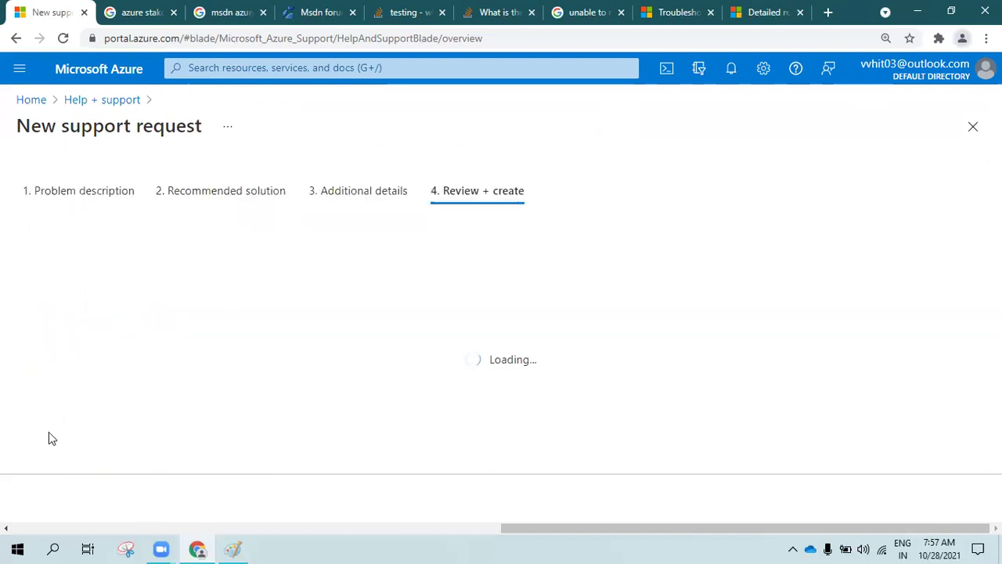
Create the 'How to Scaleup Azure VM, Do we need downtime' request and open it from the notification
scroll(286, 368, down, 3)
scroll(282, 386, down, 5)
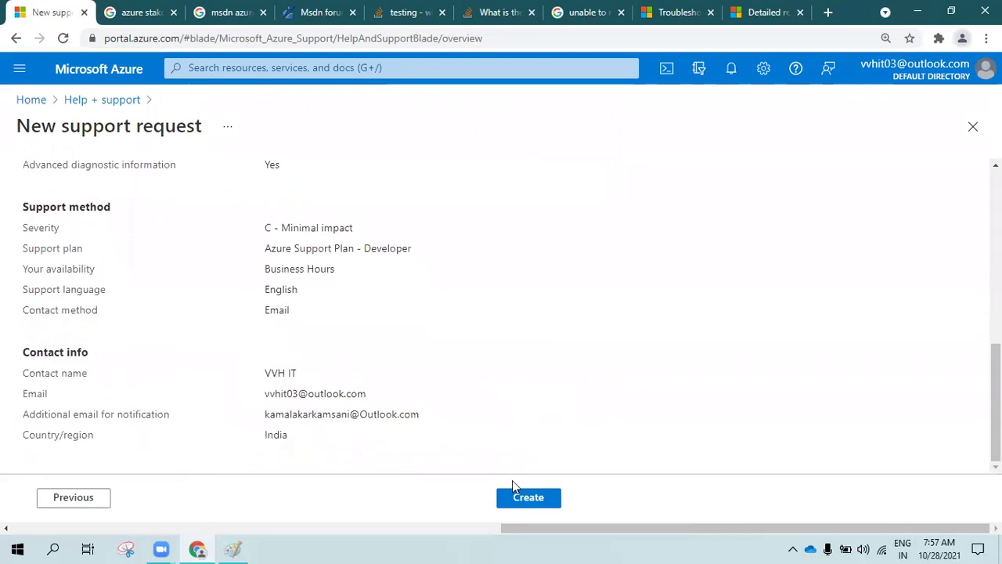
click(530, 500)
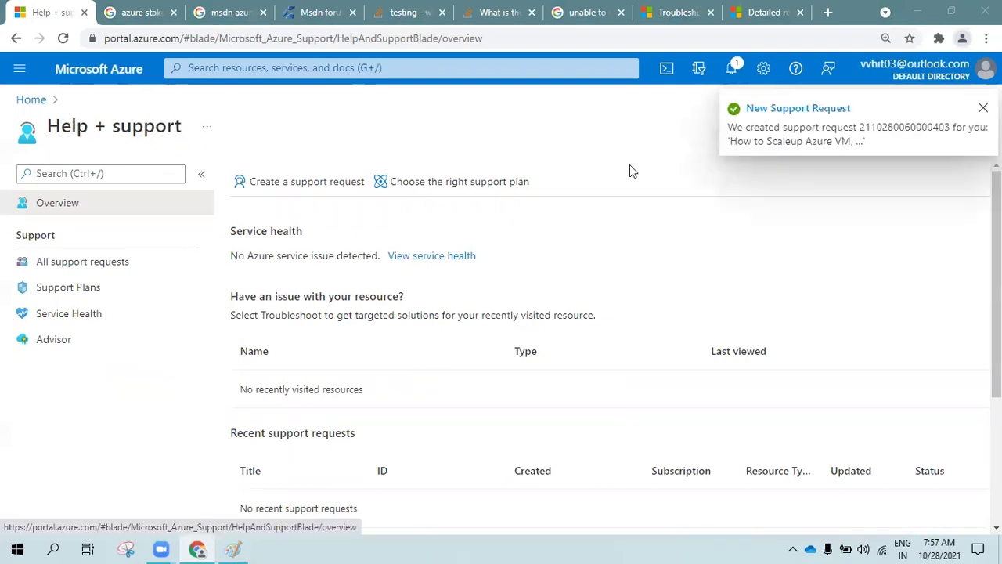
click(776, 110)
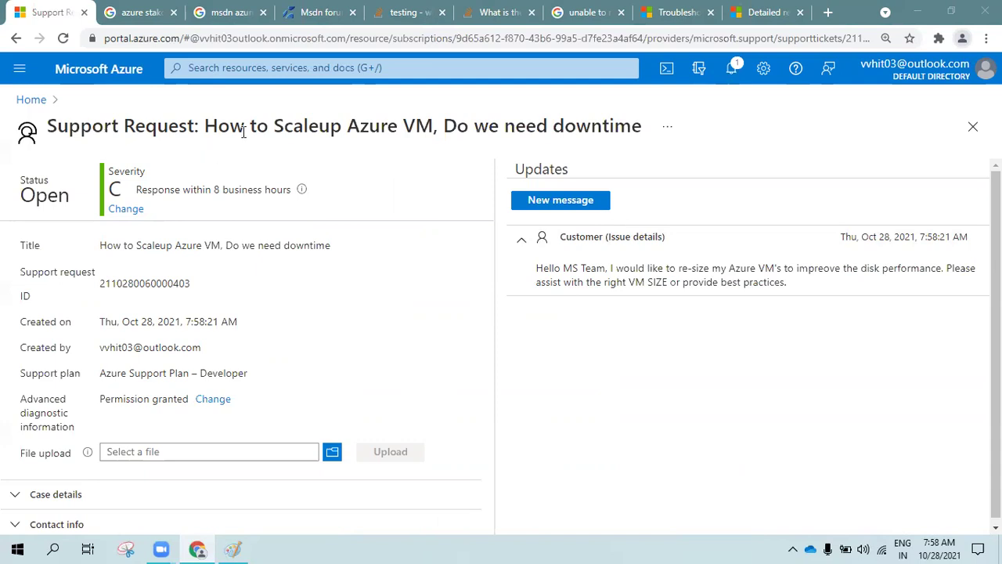
Review the ticket's title, details and issue message, expanding the case details section
click(670, 284)
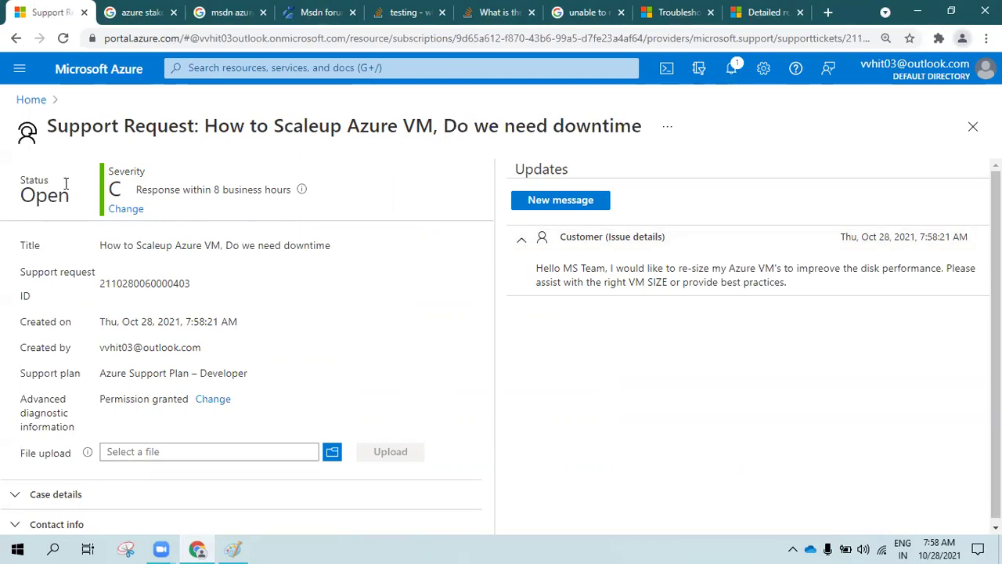
drag(69, 128, 548, 131)
click(95, 325)
drag(58, 249, 116, 372)
click(450, 332)
drag(563, 268, 786, 281)
click(527, 365)
click(80, 494)
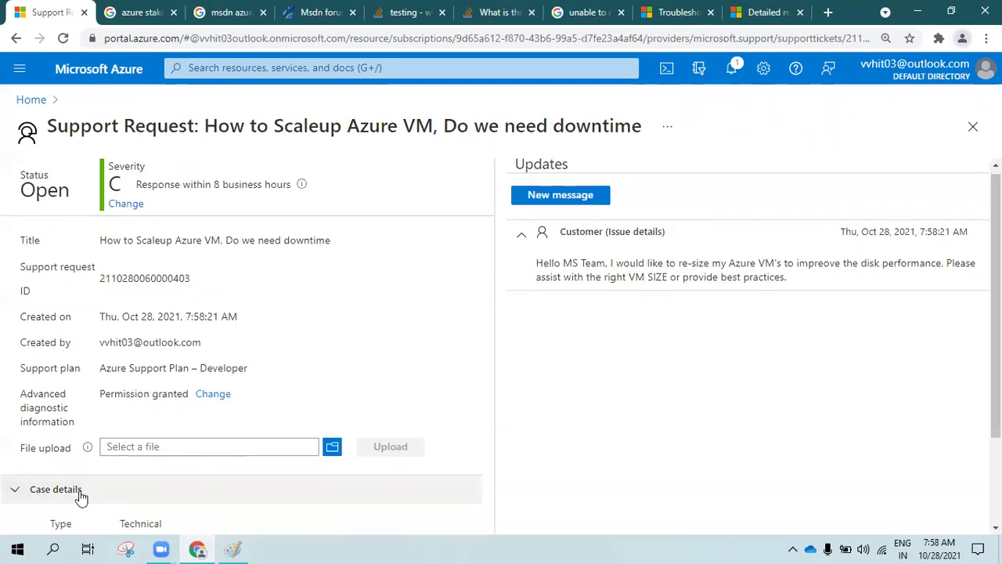
scroll(81, 496, down, 2)
scroll(101, 520, down, 2)
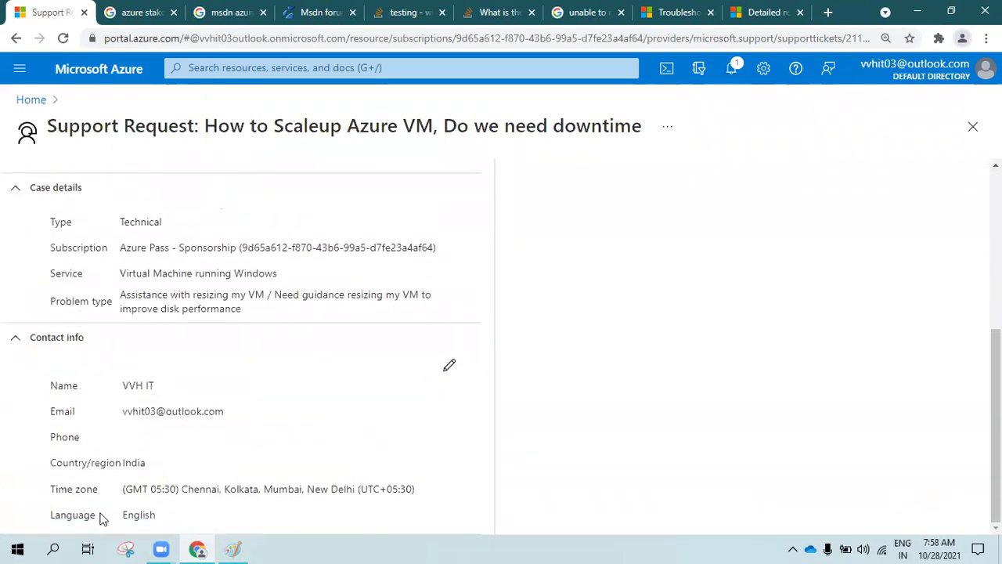
scroll(449, 377, up, 1)
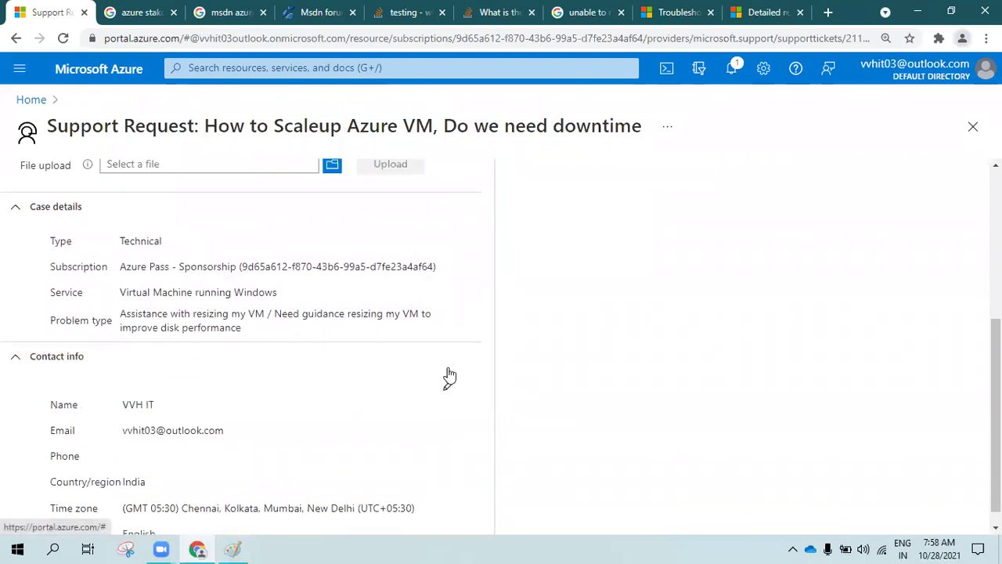
scroll(450, 378, up, 4)
Post 'Please assist at the earliest' as a new ticket message, then open a new browser tab
click(545, 213)
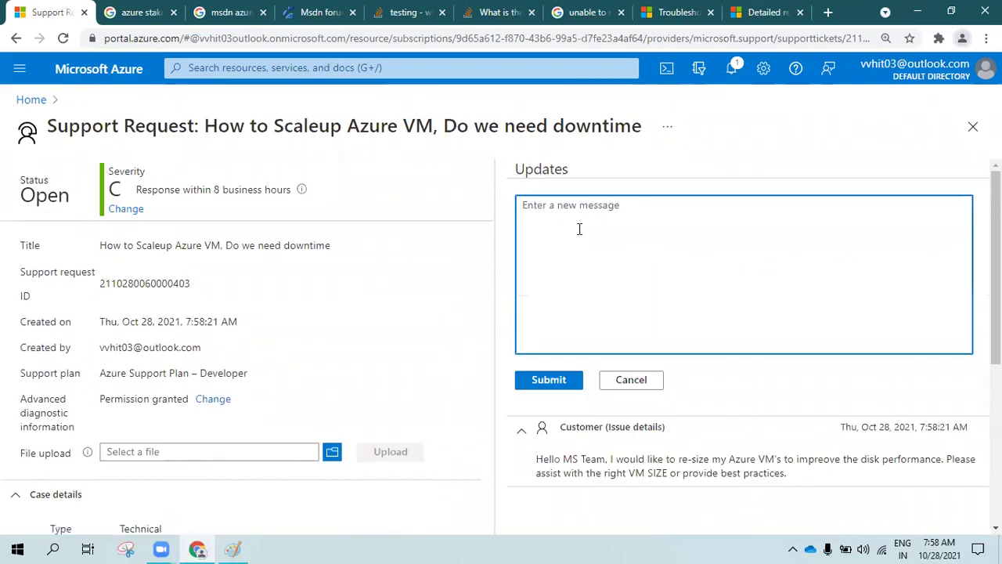
text(Please assist a)
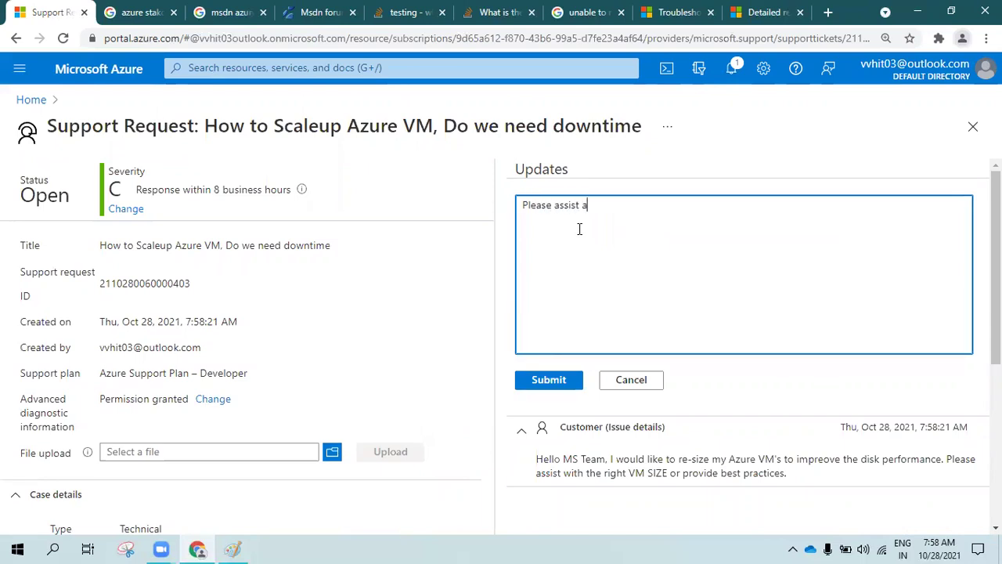
text(t the earliest.)
click(559, 383)
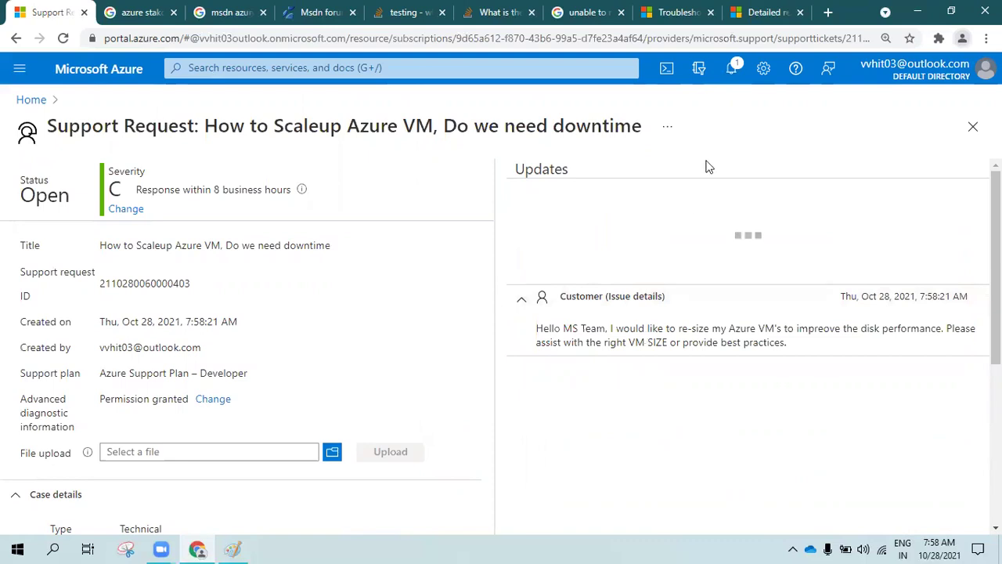
click(828, 12)
Load mail.live and read Microsoft Support's case confirmation email
text(m)
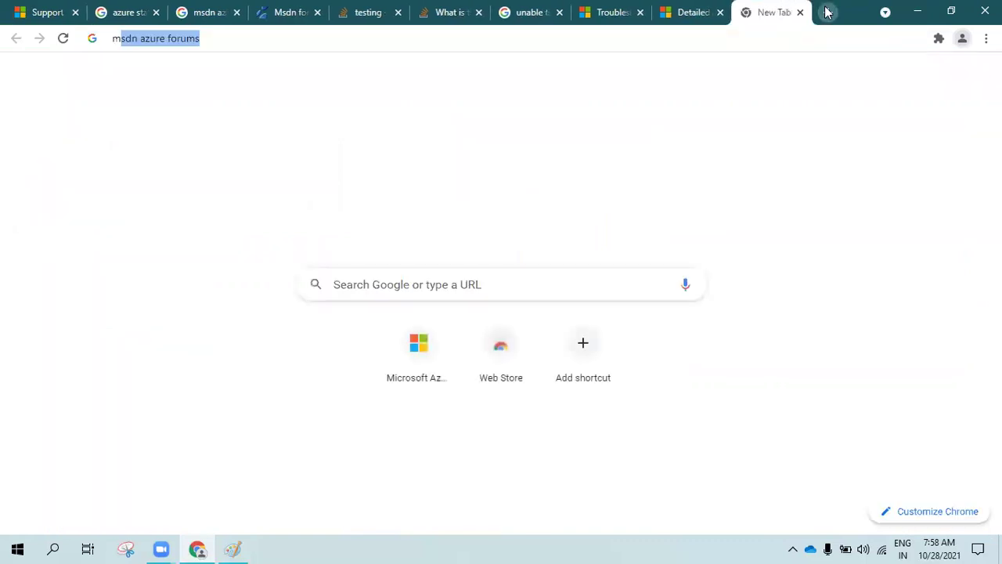
text(ail.live.)
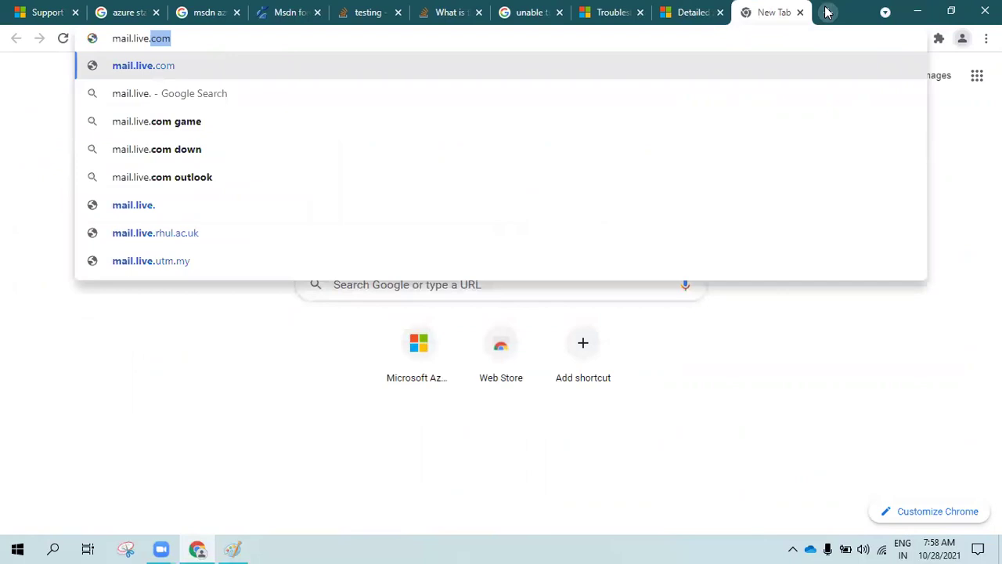
key(Return)
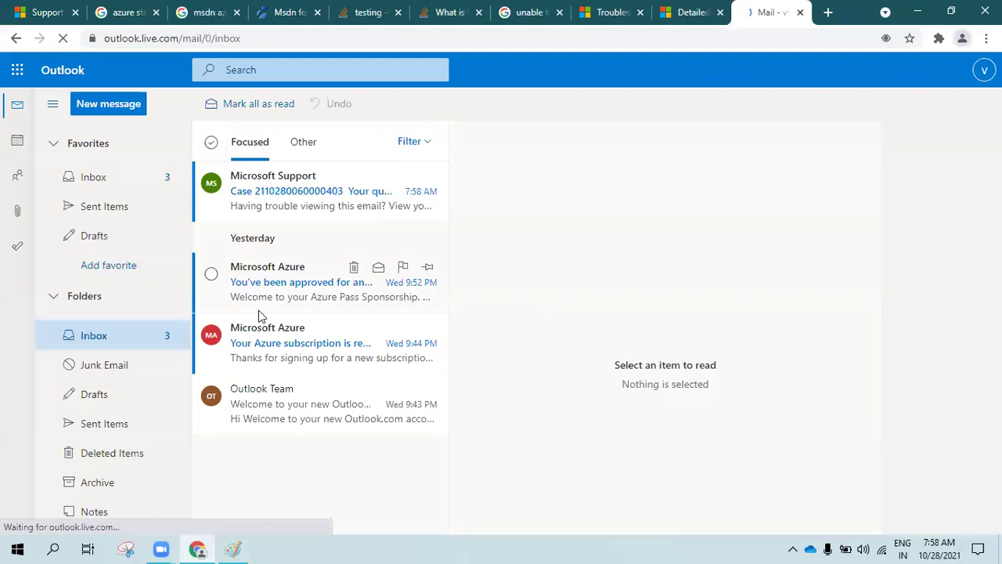
click(266, 202)
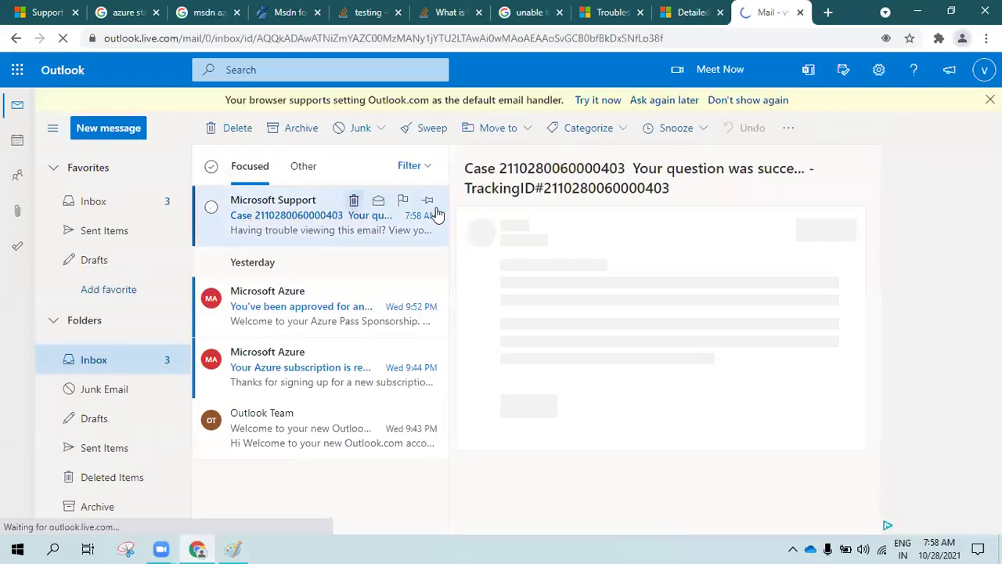
scroll(658, 422, down, 5)
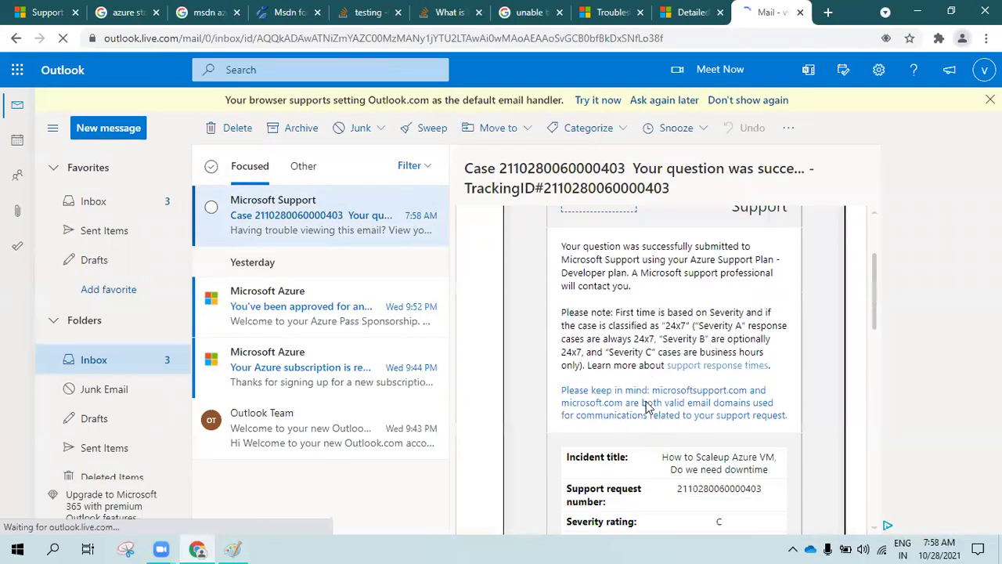
scroll(666, 435, down, 1)
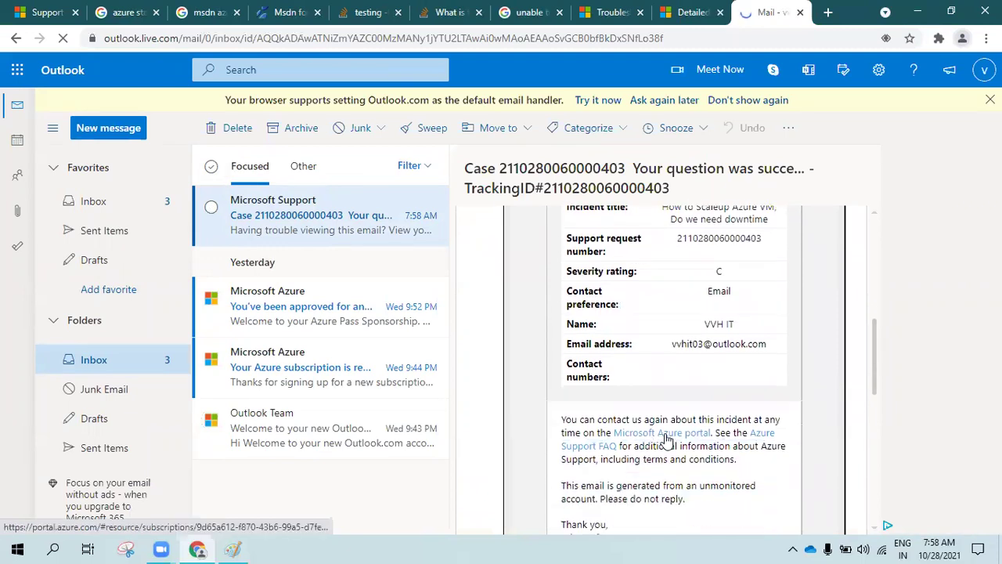
scroll(666, 438, up, 6)
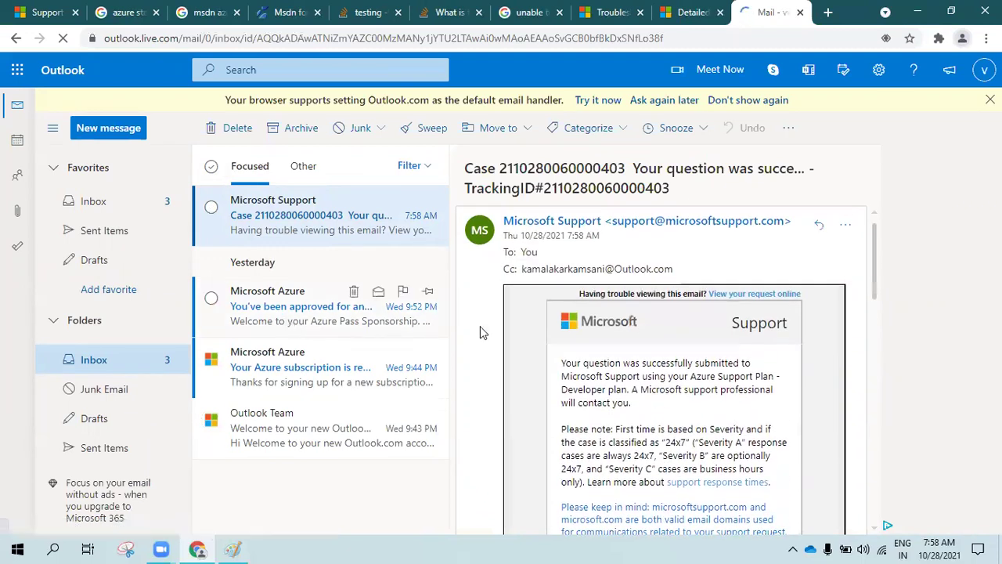
Glance at the Azure Pass and subscription-ready emails, return to the support email, then the Azure tab
click(257, 319)
click(290, 360)
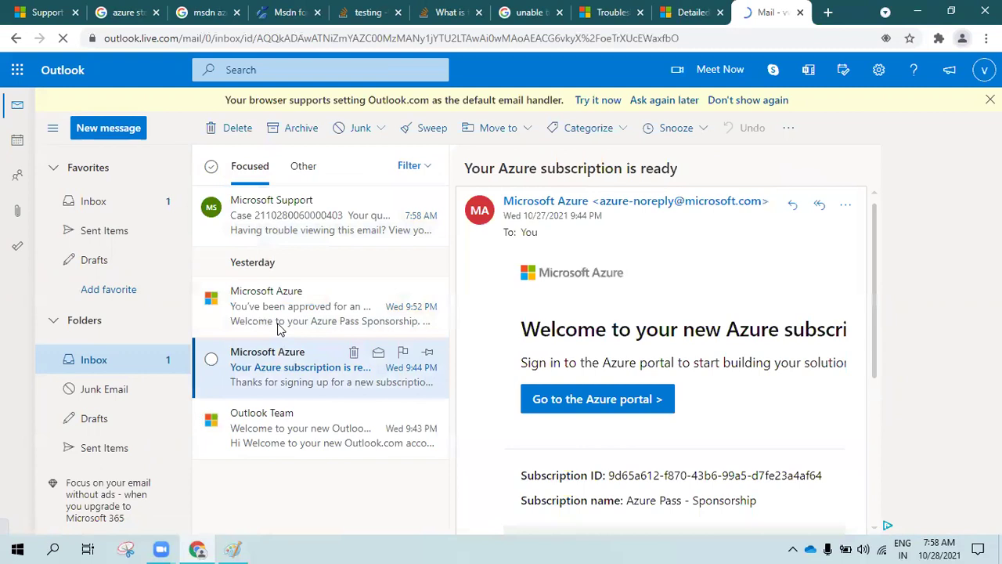
click(299, 307)
click(300, 240)
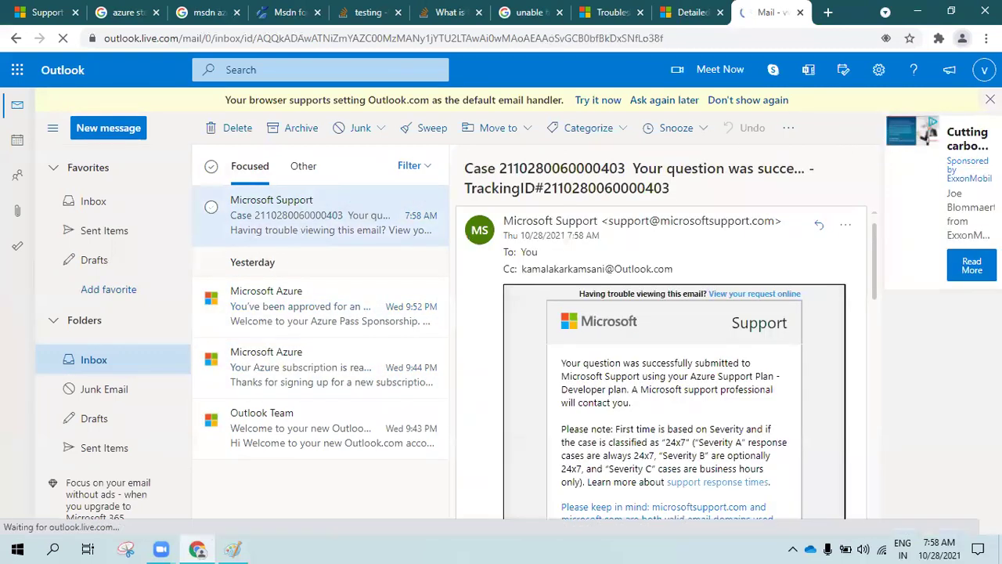
click(693, 13)
click(8, 11)
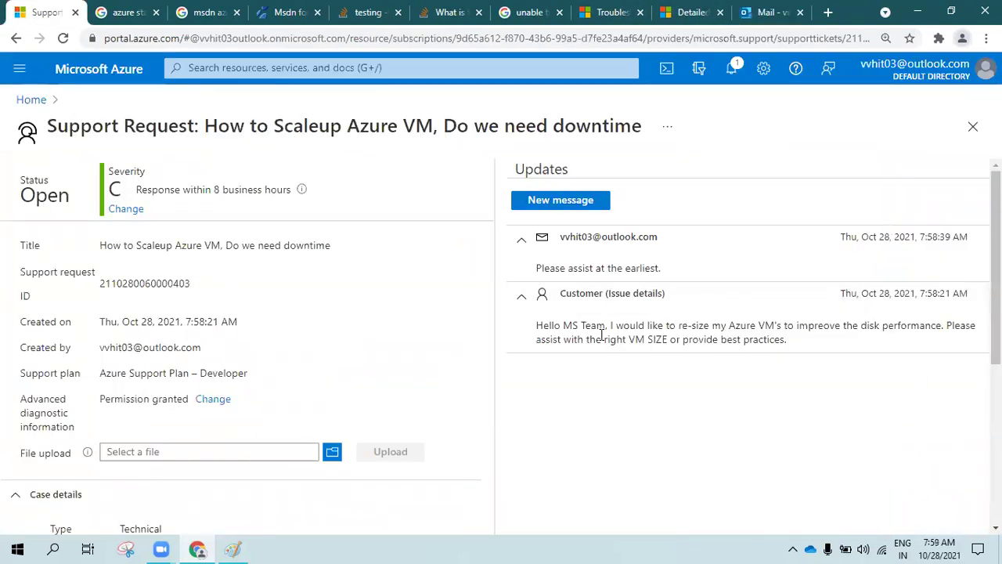
Reply 'please assist at the earliest.' to Microsoft Support's case email and check the sender's contact card
click(772, 13)
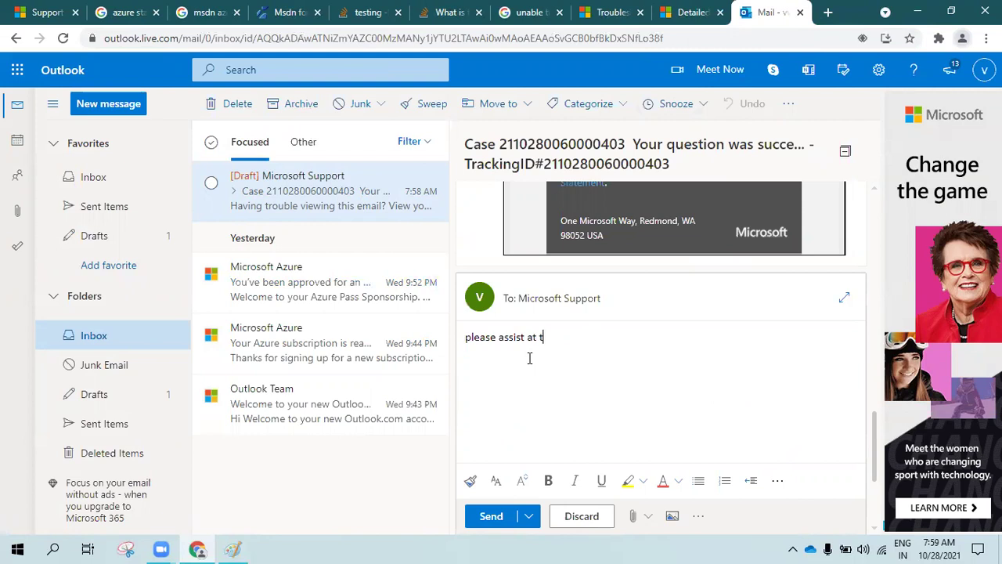
text(arliest.)
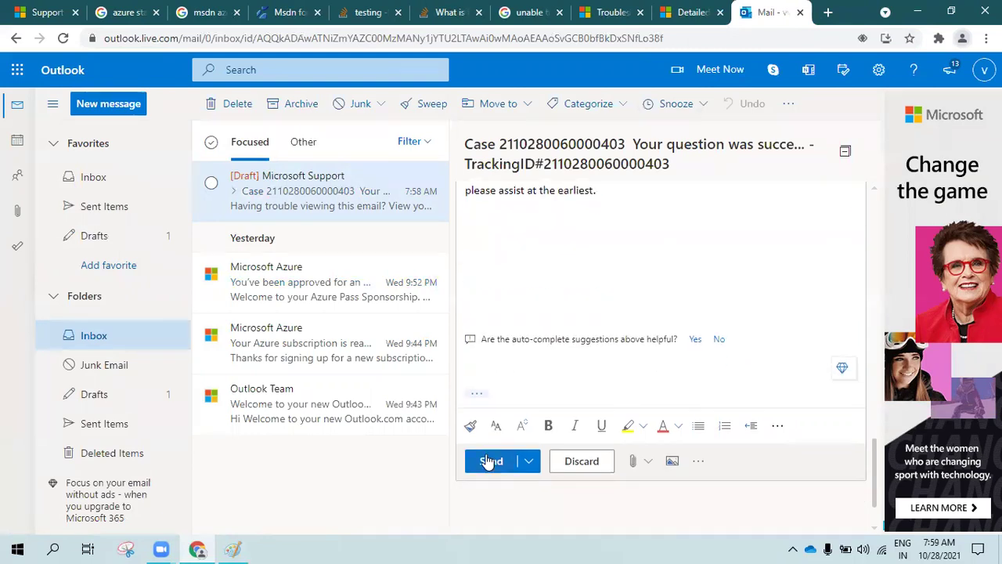
click(486, 462)
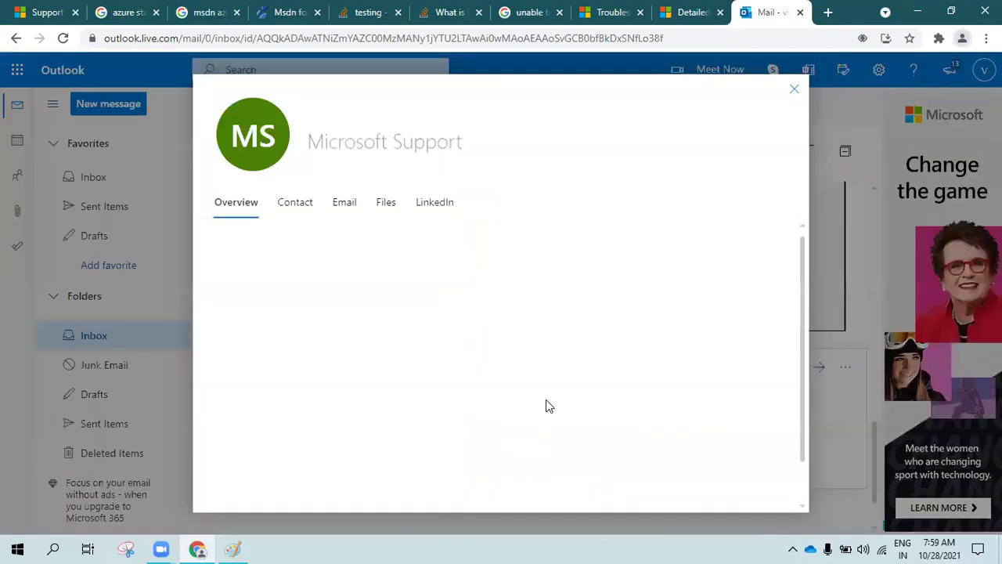
click(558, 399)
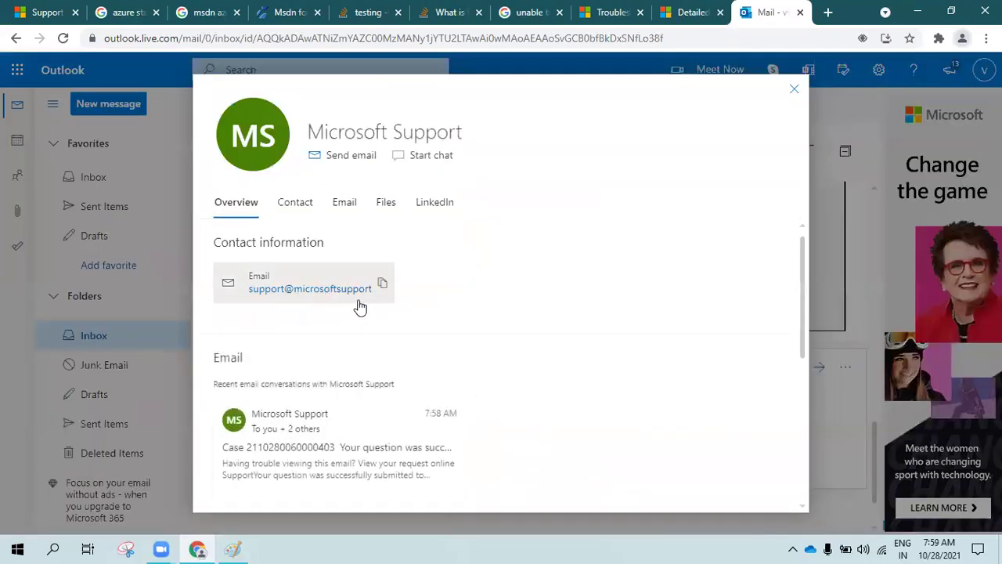
click(795, 91)
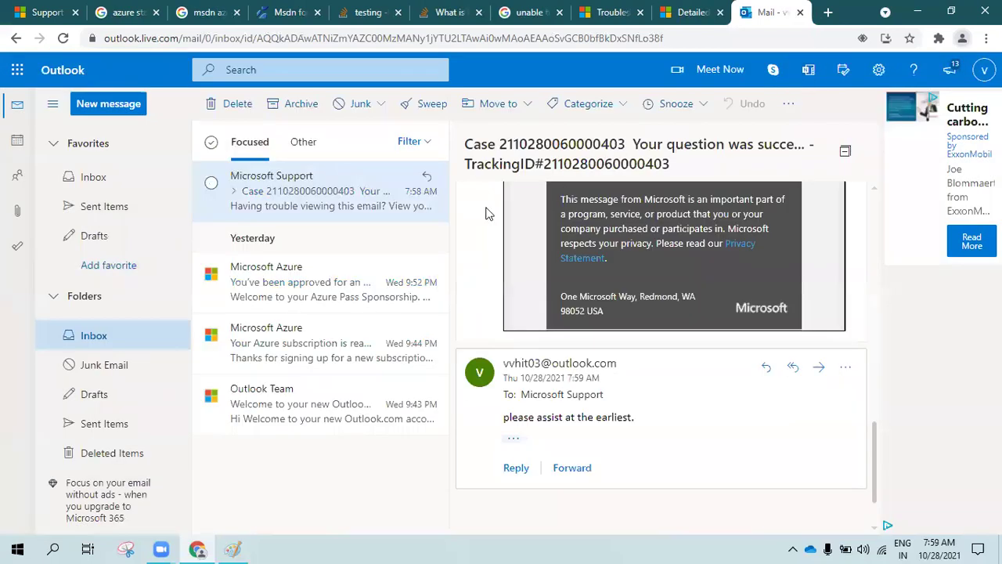
Reload the Azure ticket, then check Outlook's Sent Items and Inbox
click(39, 12)
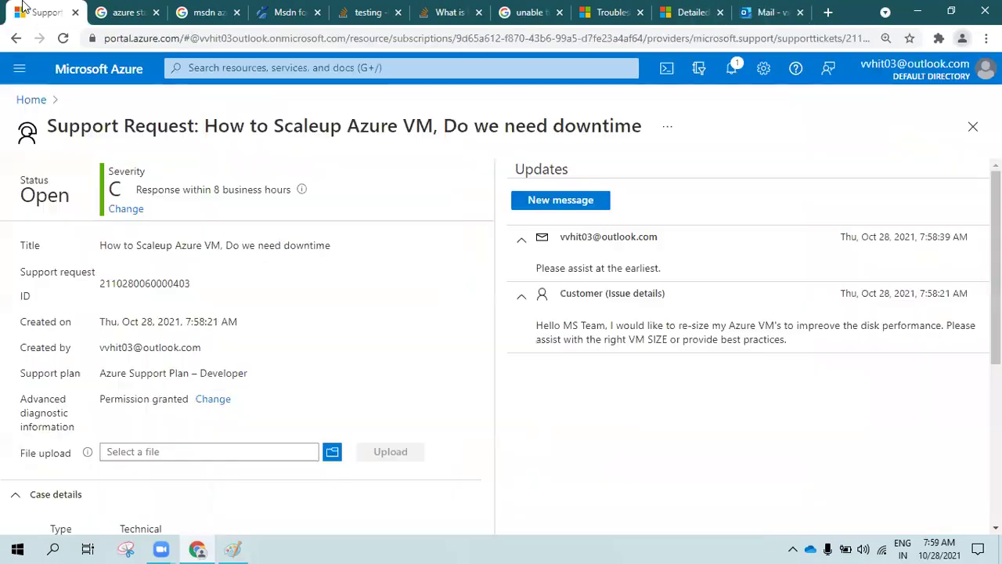
click(62, 39)
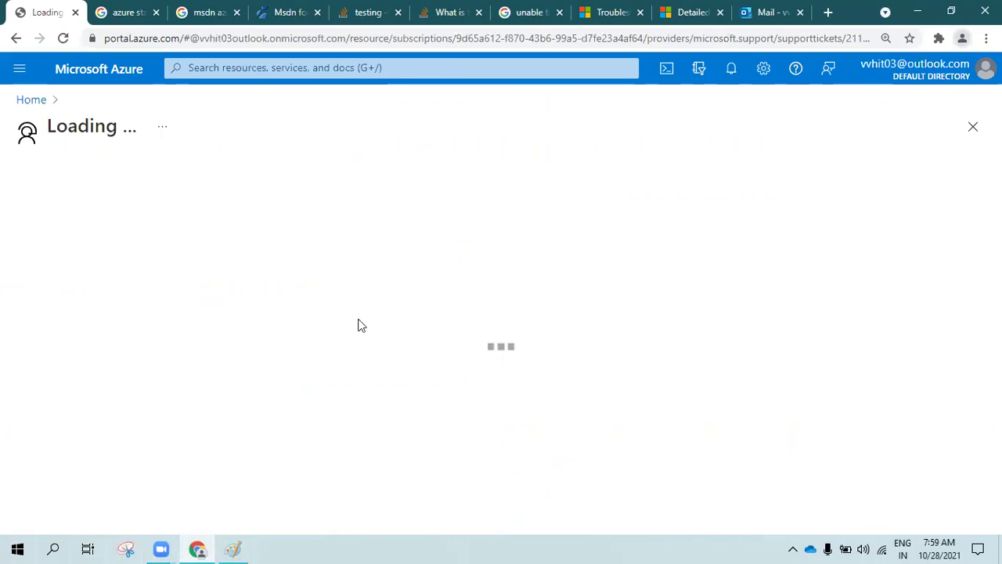
click(768, 9)
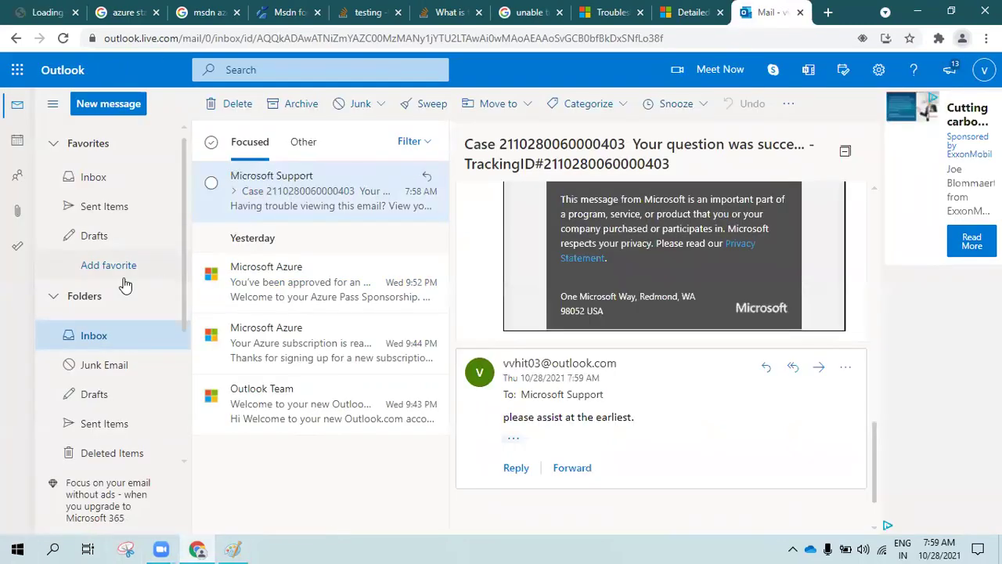
click(114, 426)
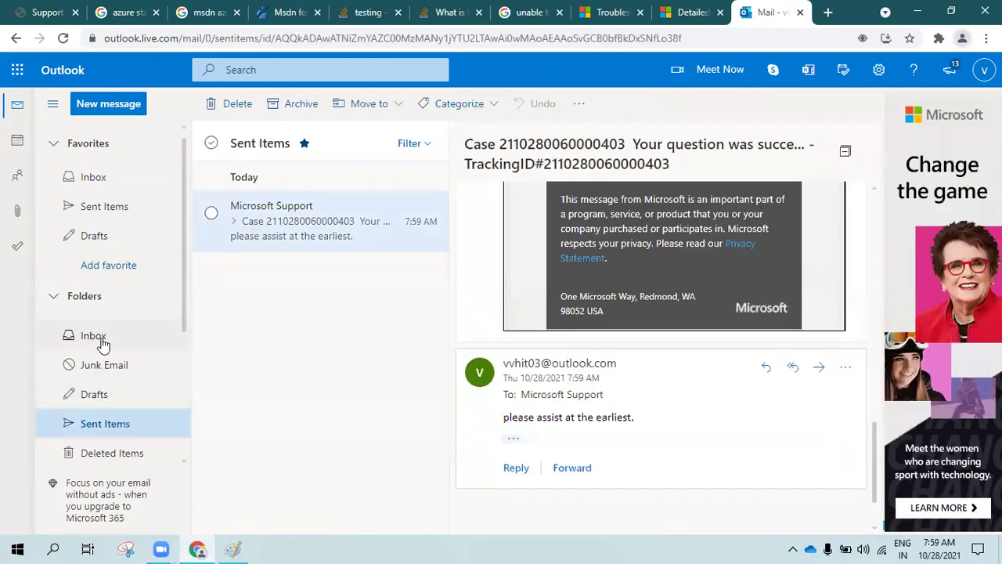
click(98, 338)
click(35, 12)
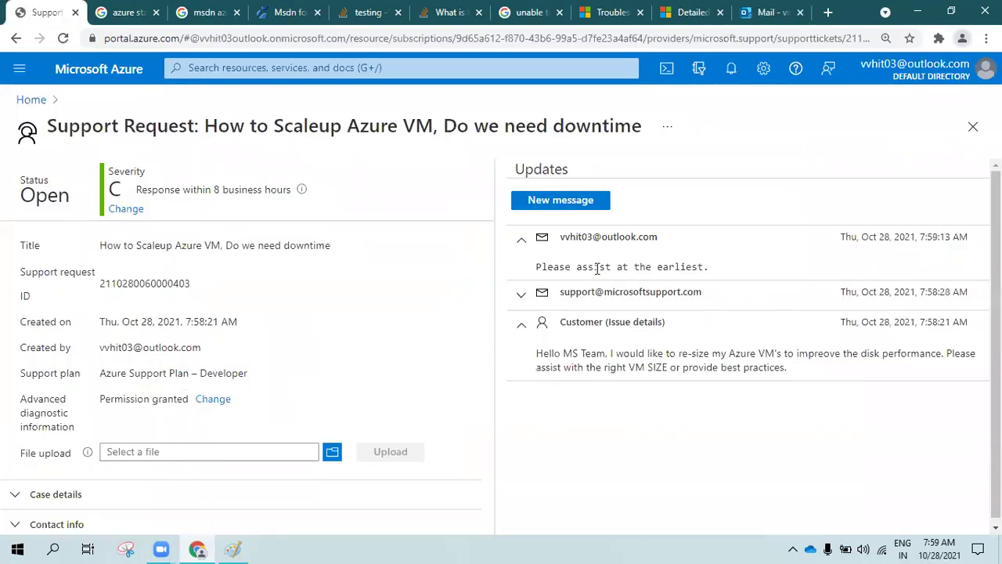
Read the ticket updates, including the follow-up and Microsoft Support's confirmation, then return Home
drag(538, 267, 711, 268)
click(664, 295)
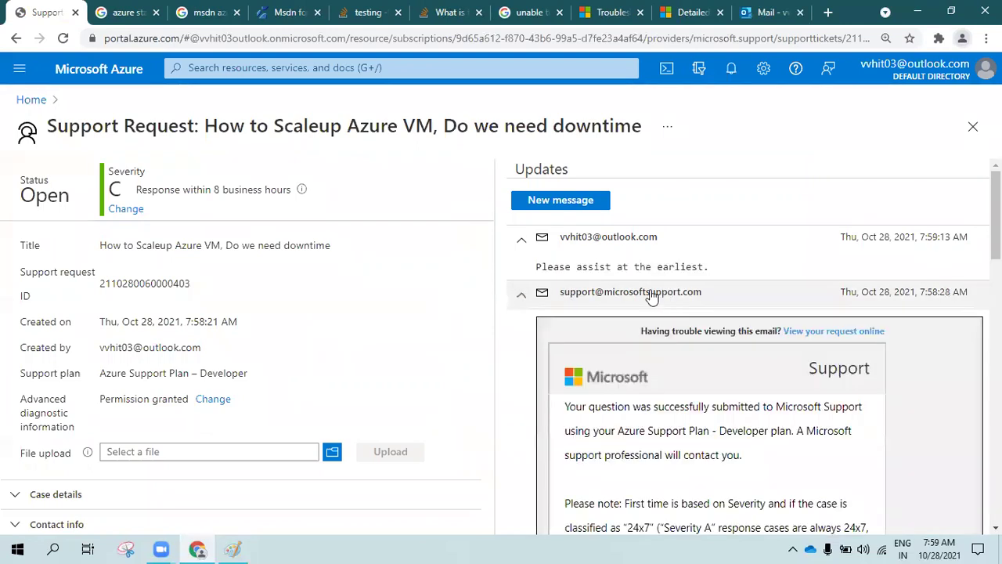
double_click(602, 268)
scroll(740, 508, down, 15)
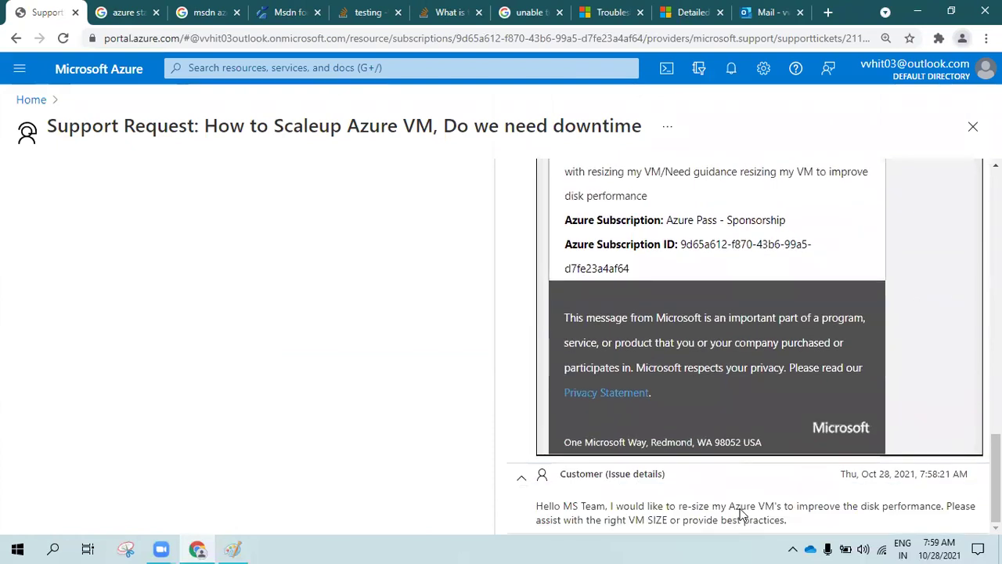
drag(787, 520, 622, 520)
click(640, 307)
scroll(664, 329, up, 10)
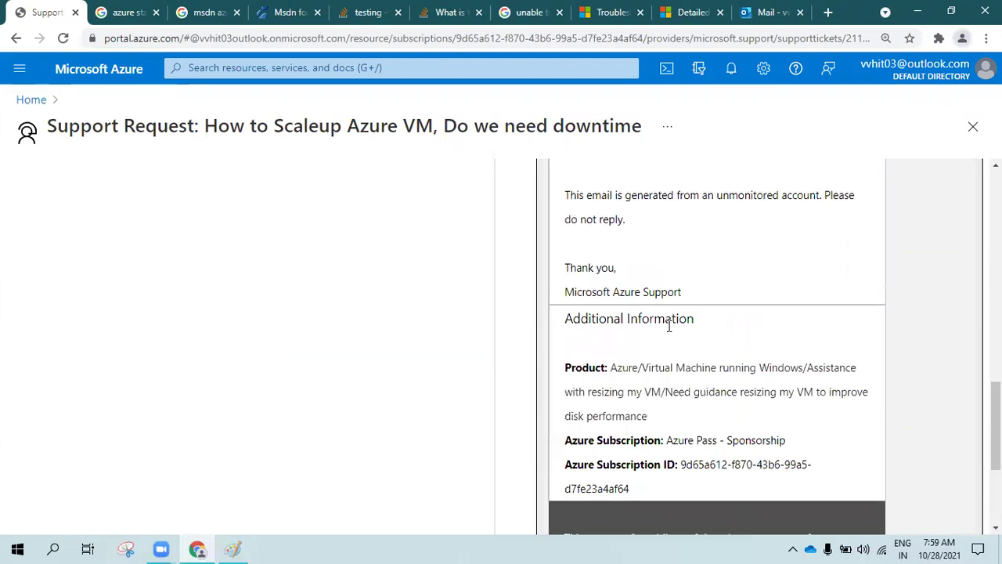
scroll(663, 362, up, 10)
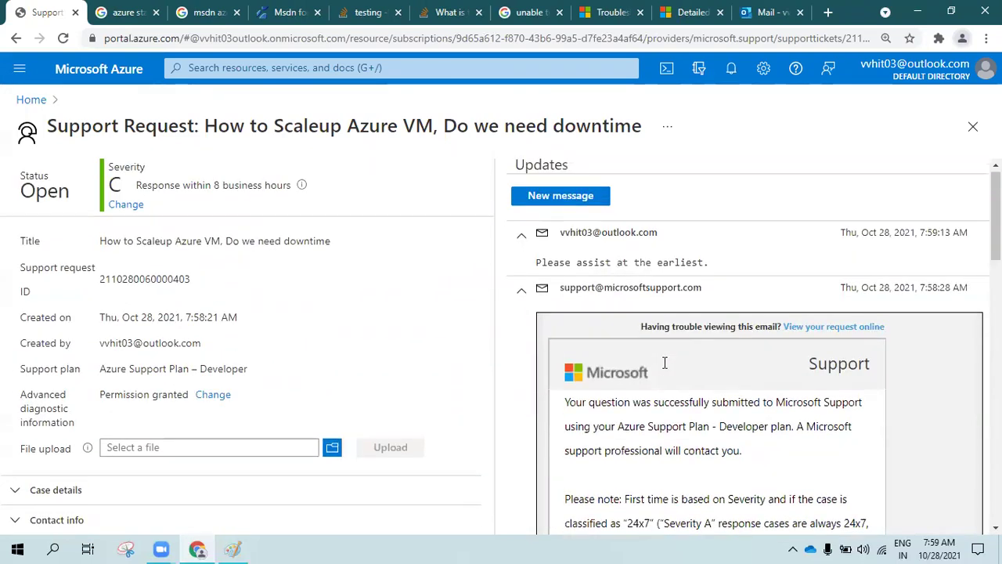
double_click(576, 267)
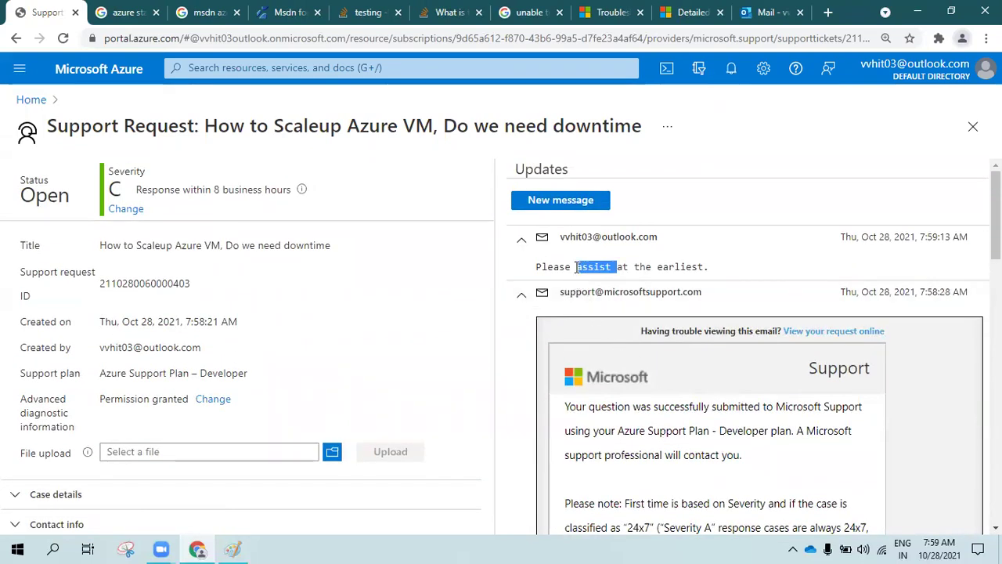
click(576, 267)
click(748, 14)
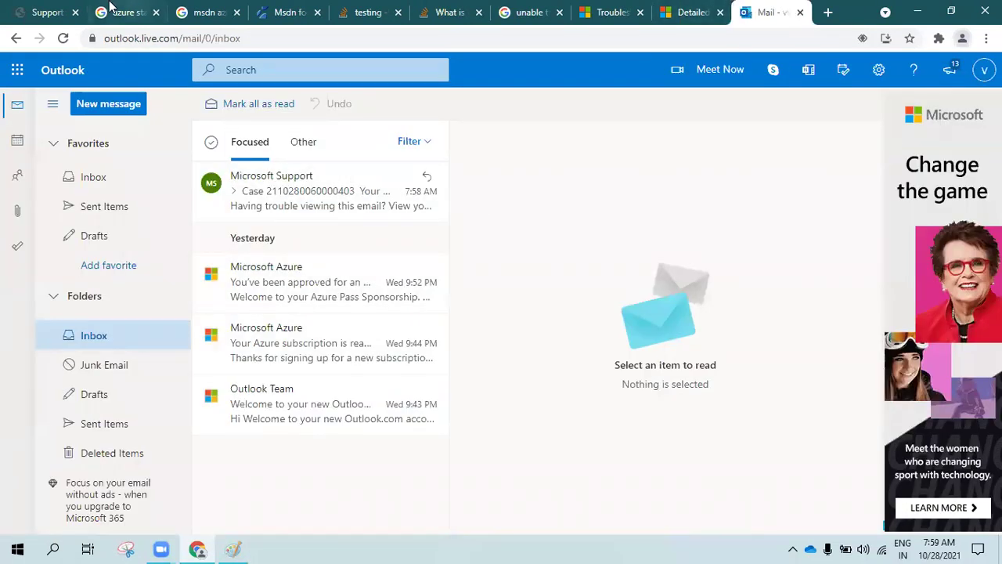
click(47, 12)
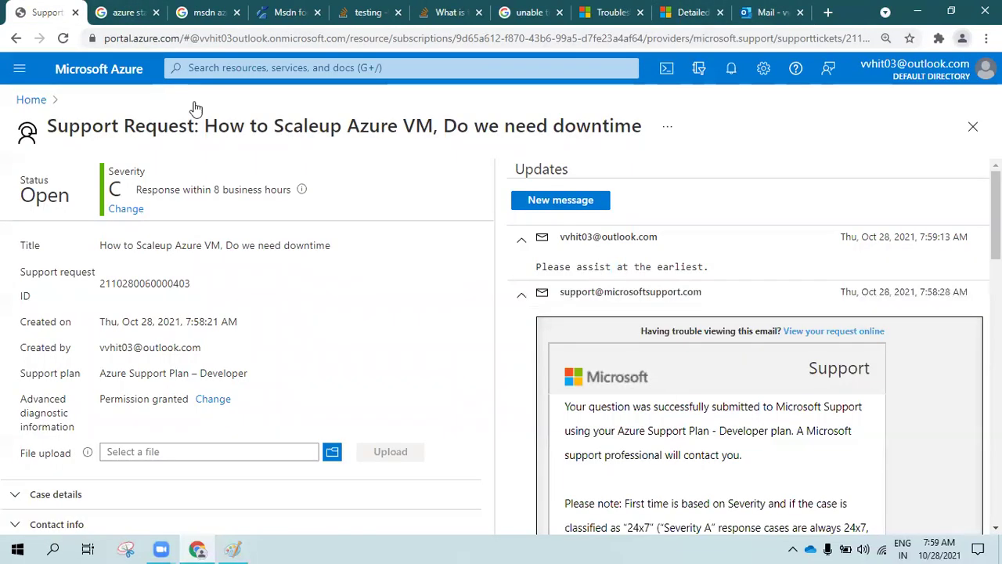
click(33, 100)
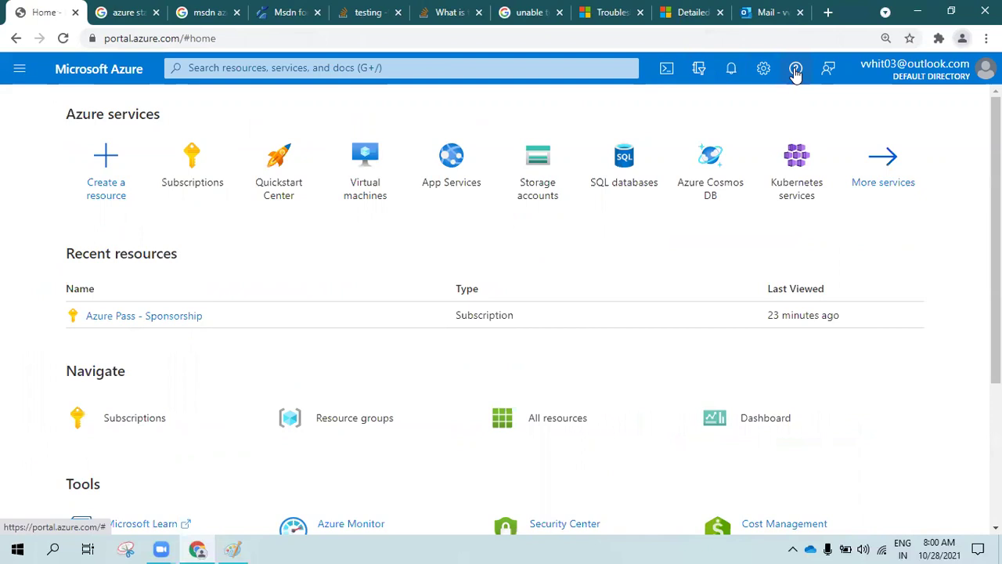
Open All support requests from the ? icon's Help + support centre
click(795, 71)
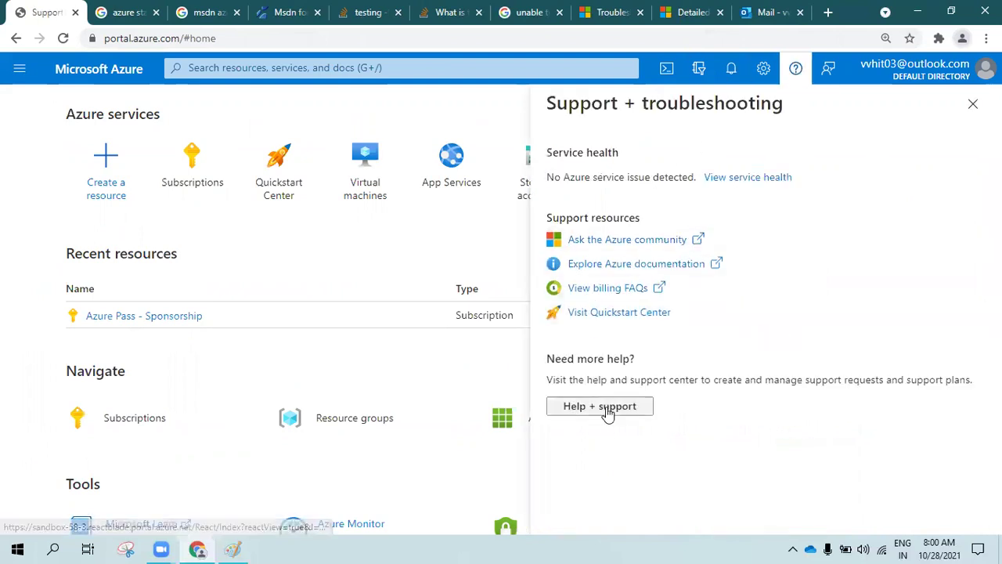
click(608, 412)
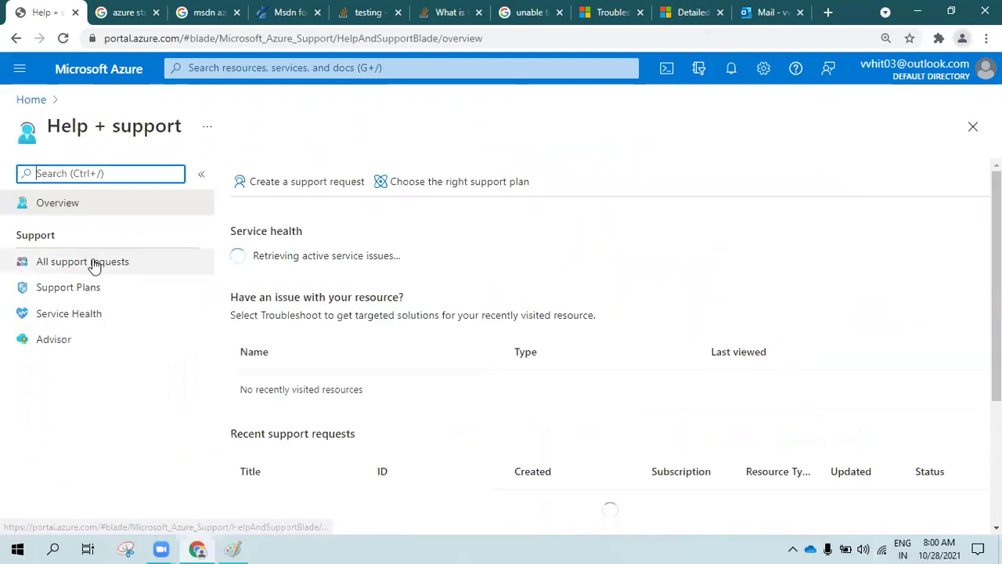
click(94, 265)
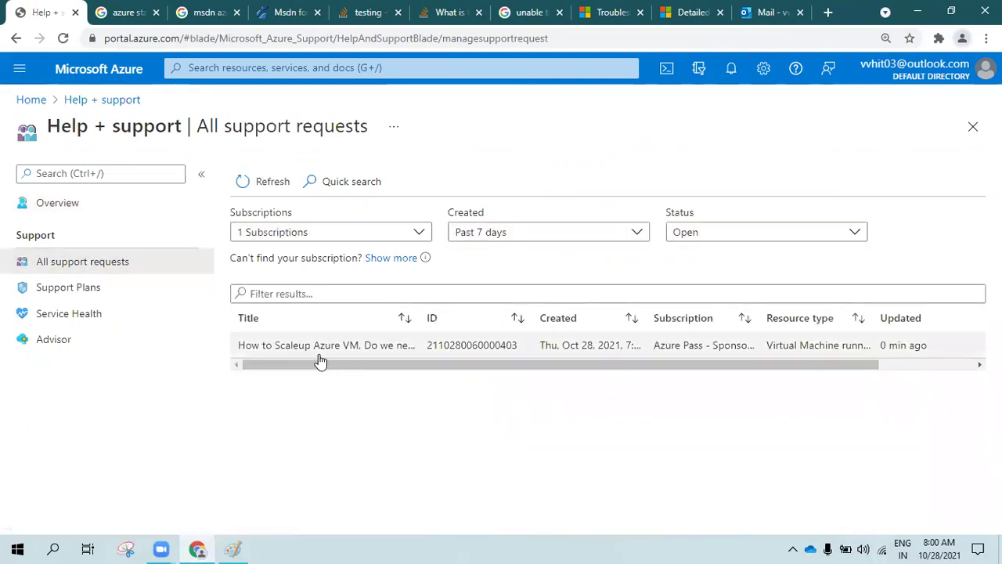
Open the VM scale-up request's details, return to the list, and check the Status filter
drag(700, 365, 304, 360)
click(289, 348)
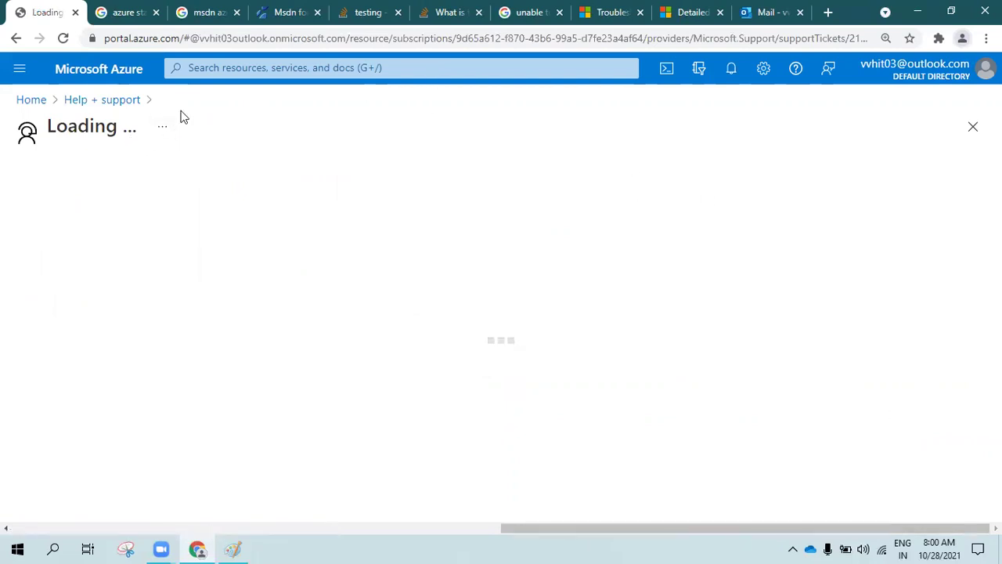
click(104, 100)
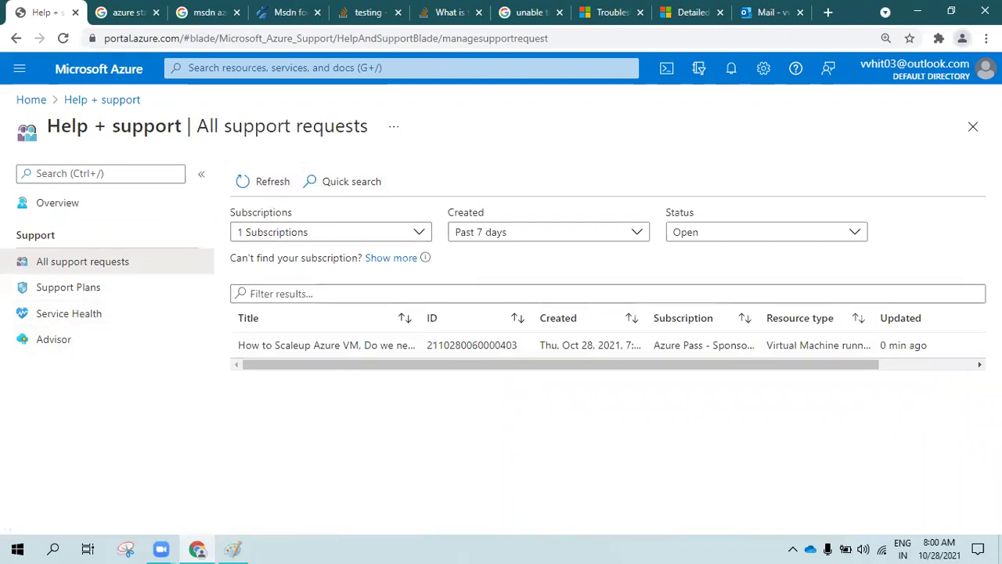
click(709, 234)
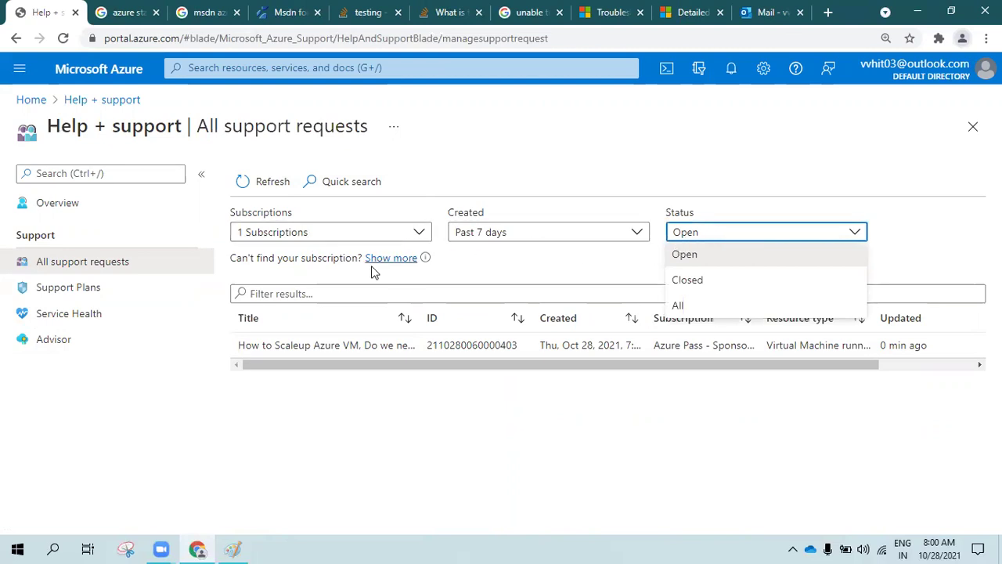
click(340, 292)
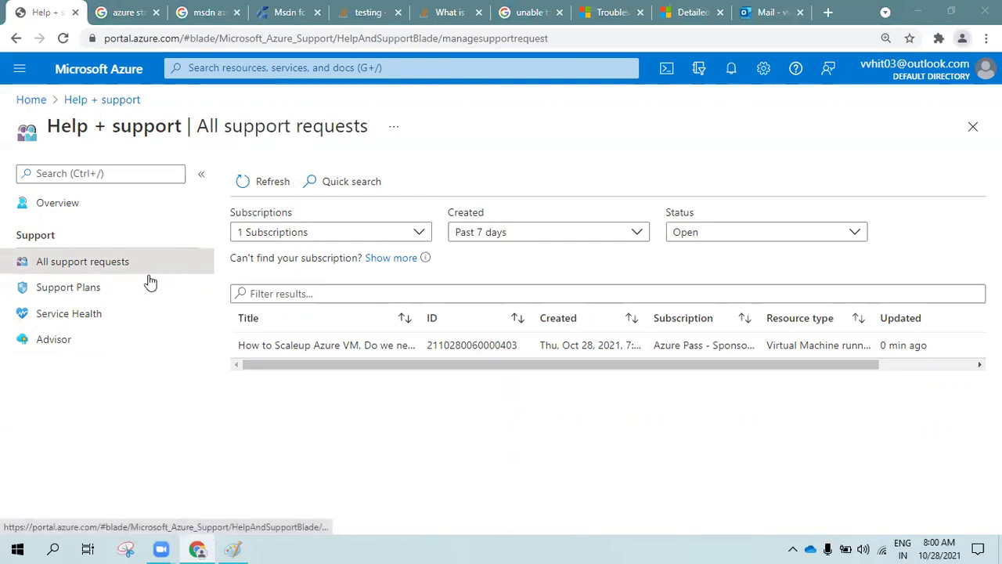
click(285, 431)
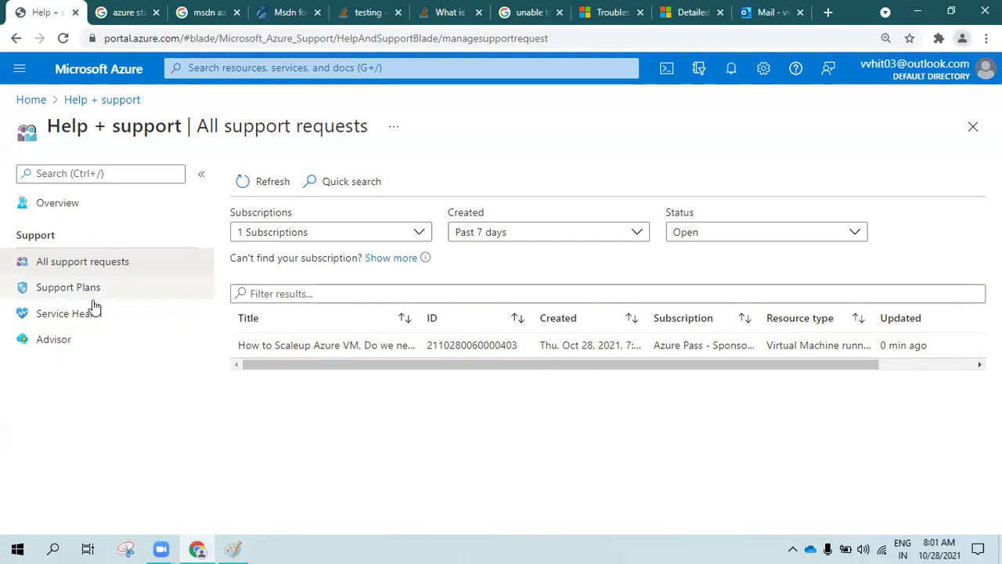
Open Support Plans and compare the Sev A and Sev B response times in the table
click(51, 287)
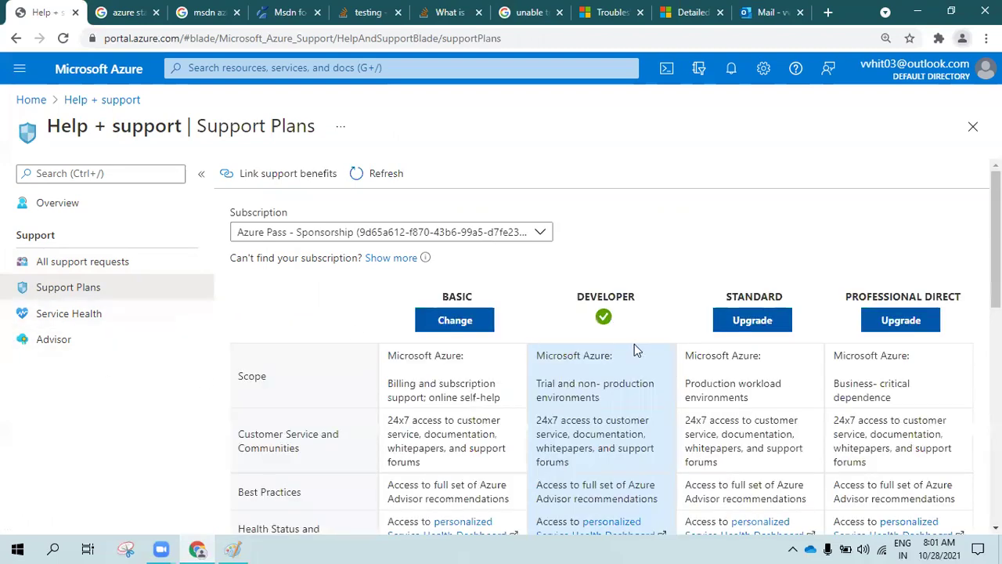
scroll(895, 413, down, 5)
scroll(895, 413, down, 3)
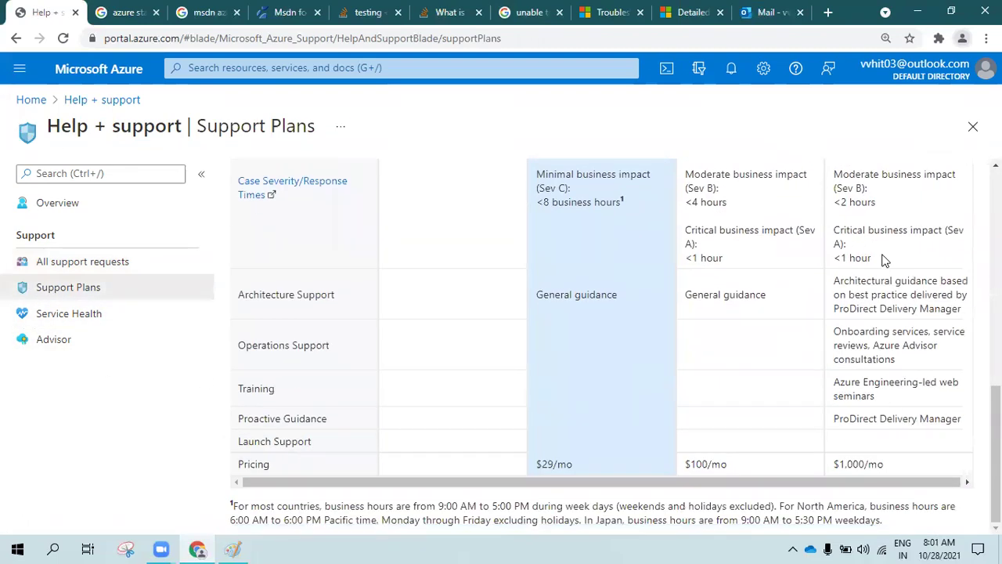
drag(851, 245, 849, 241)
click(873, 210)
drag(882, 206, 851, 177)
click(779, 252)
scroll(736, 274, up, 1)
drag(745, 339, 691, 306)
click(756, 337)
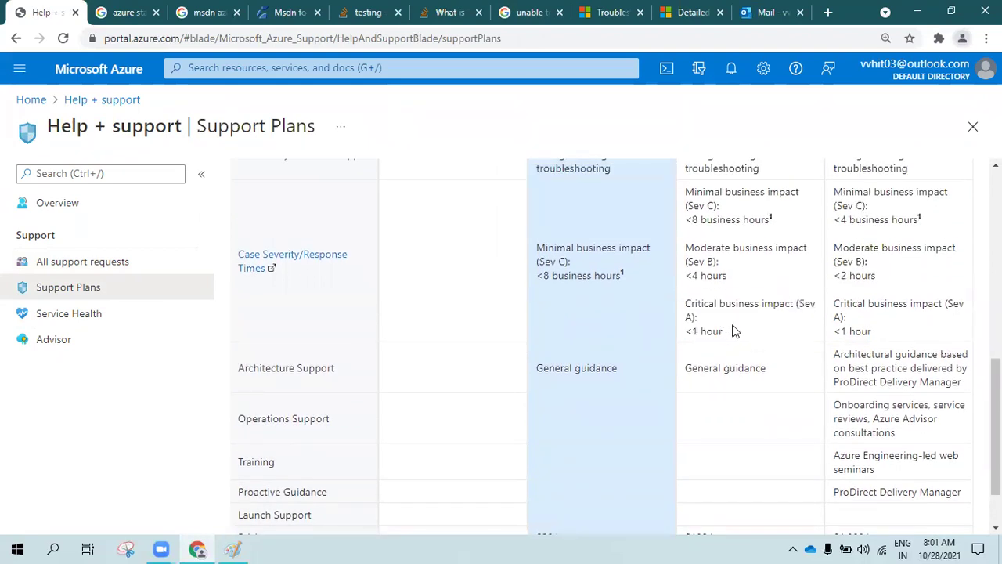
Check the Standard plan's $100/mo monthly price in the comparison table
scroll(735, 331, up, 3)
scroll(579, 298, up, 3)
scroll(788, 340, down, 7)
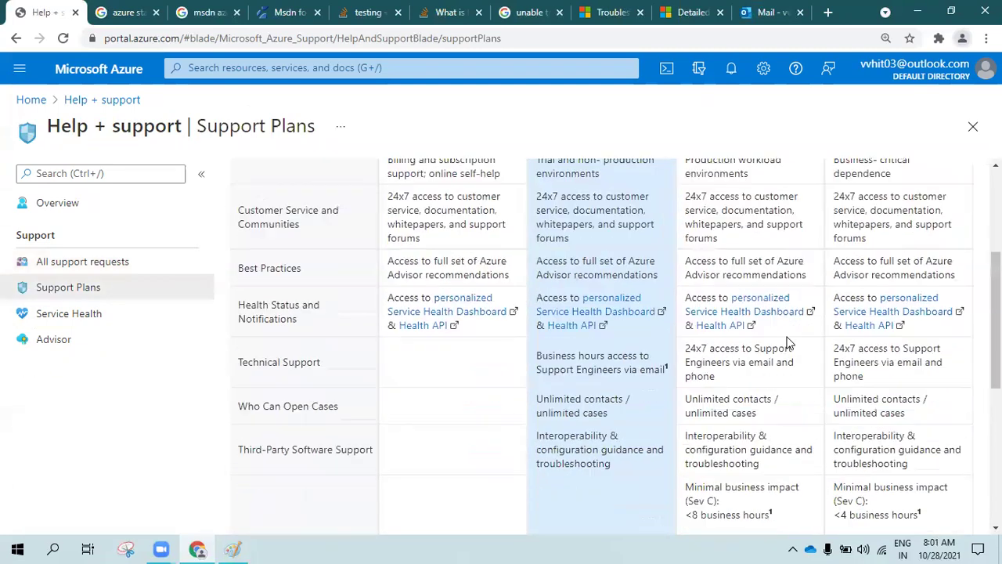
drag(739, 466, 689, 464)
click(687, 464)
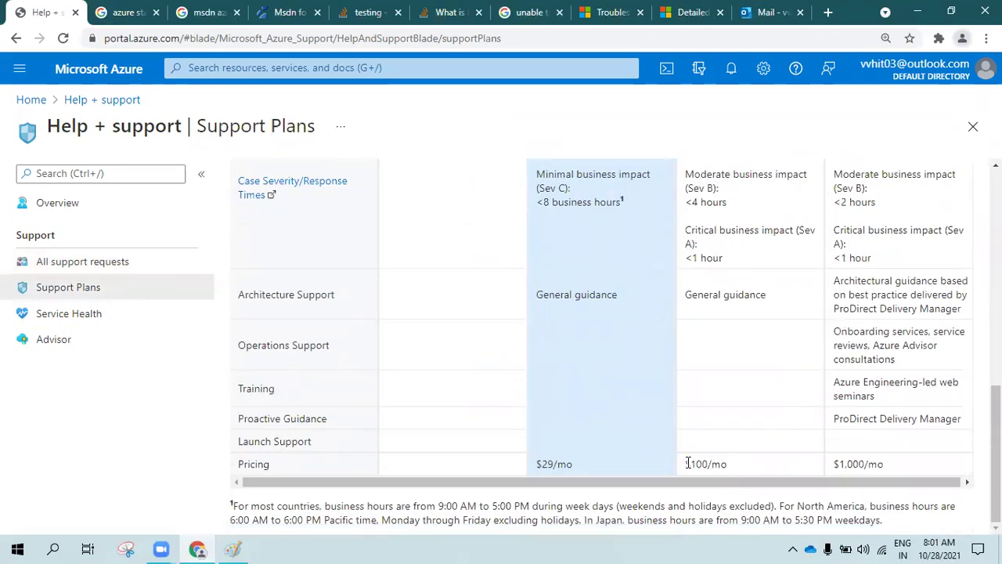
triple_click(694, 464)
click(737, 463)
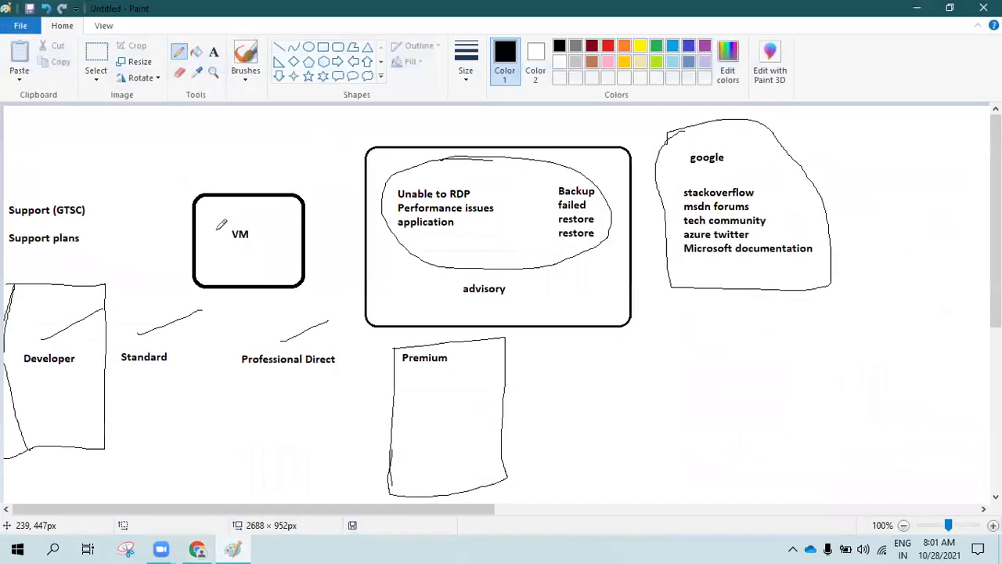
Circle Support (GTSC) and Support plans in the Paint diagram, then return to the browser
click(233, 549)
mouse_move(92, 185)
mouse_down()
mouse_move(3, 249)
mouse_move(100, 235)
mouse_move(94, 178)
mouse_up()
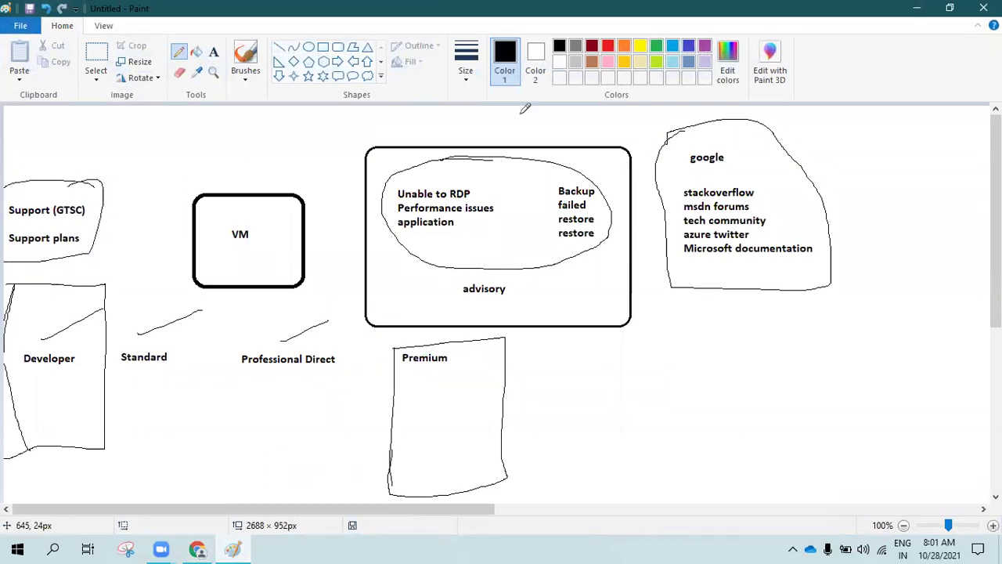
click(921, 9)
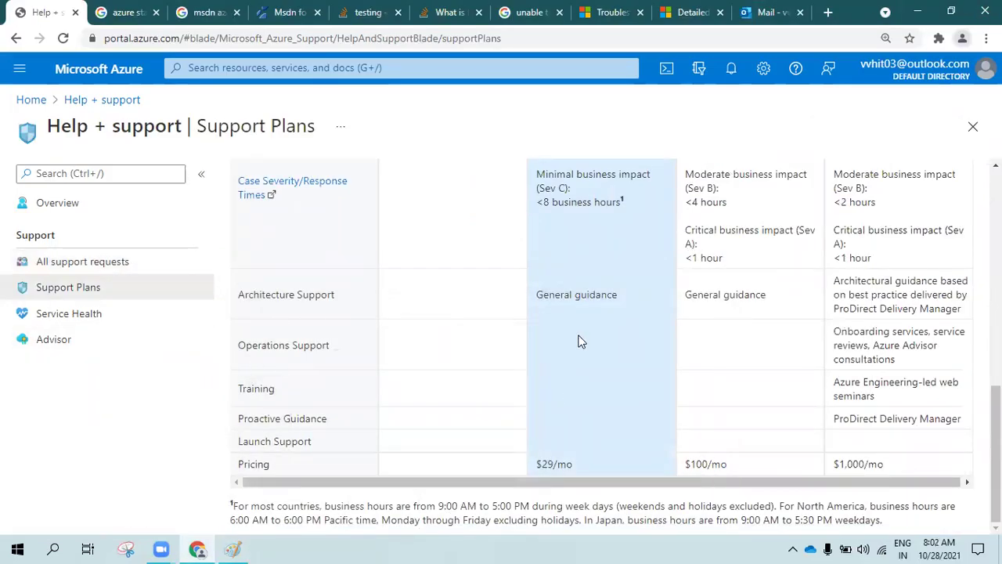
scroll(579, 340, up, 5)
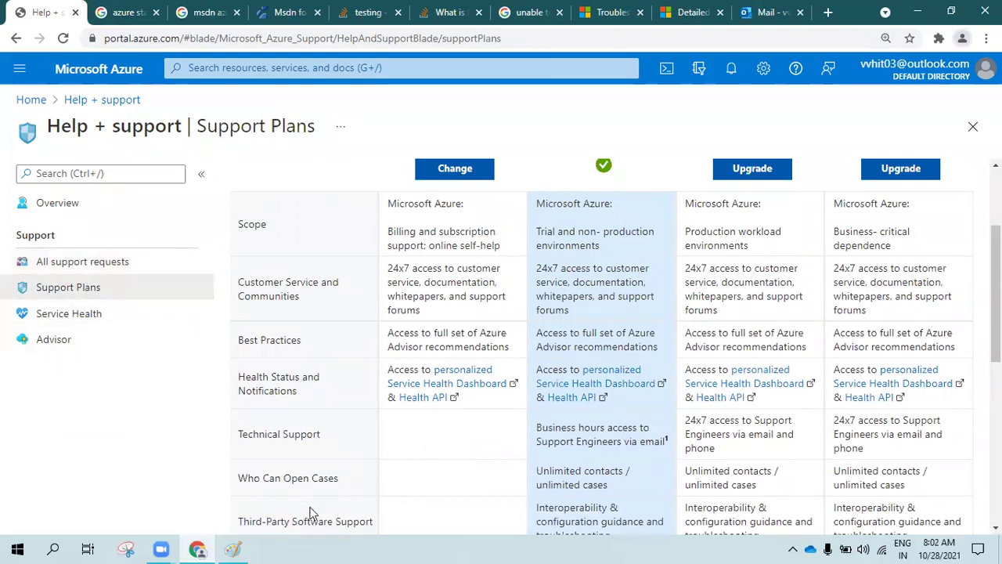
right_click(232, 548)
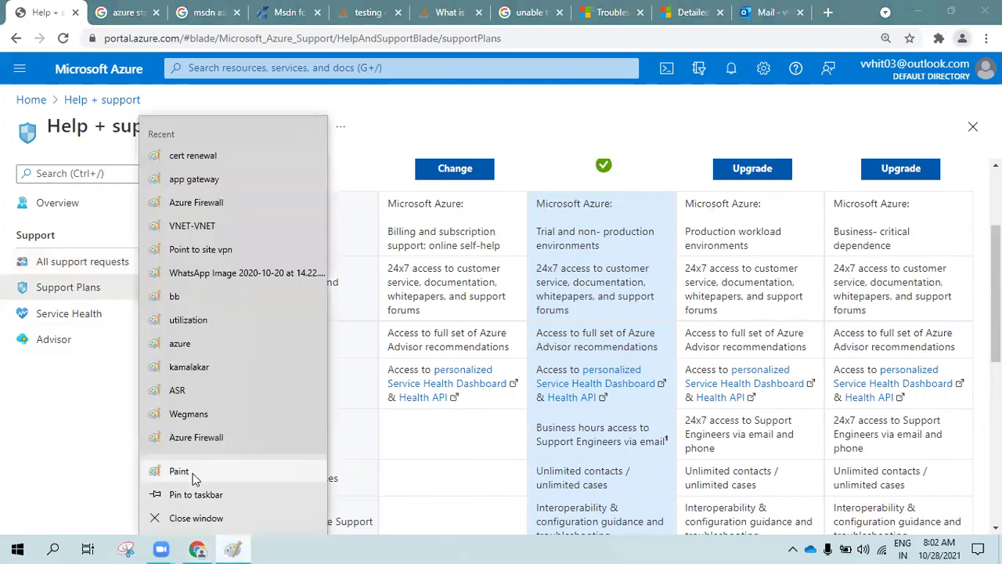
Start a blank Paint canvas using Rounded rectangle with the second outline size in blue
click(179, 471)
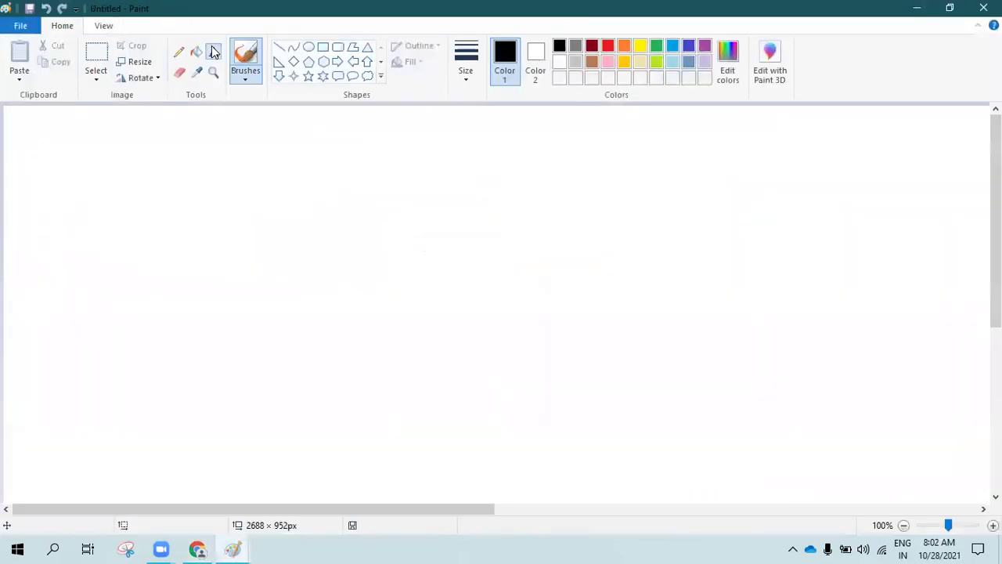
click(213, 52)
click(335, 48)
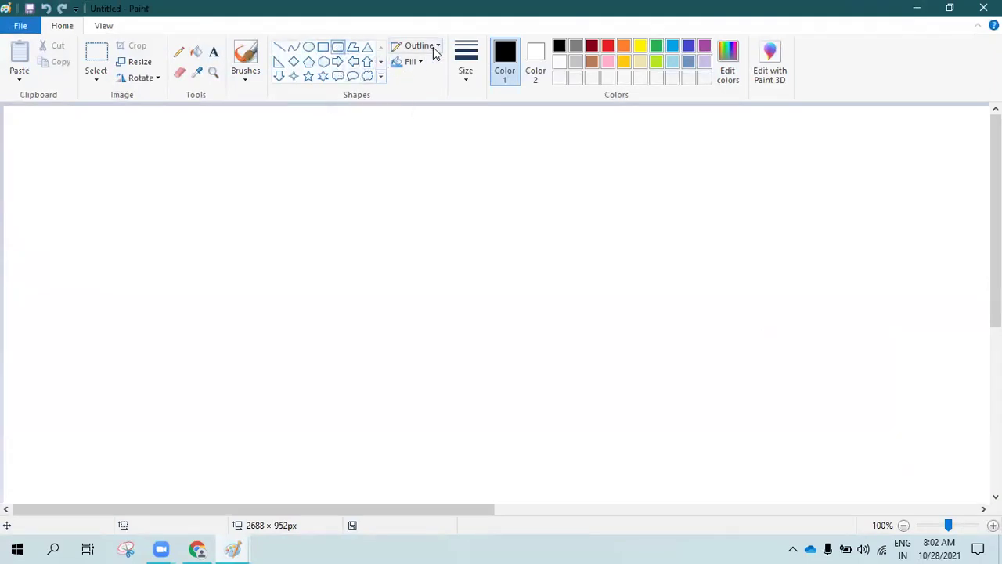
click(467, 77)
click(480, 129)
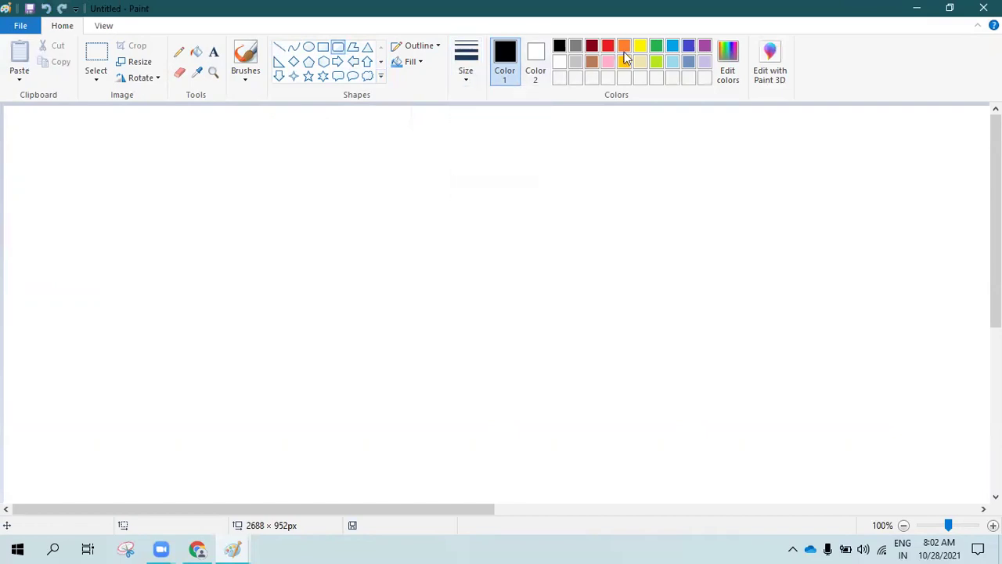
click(673, 46)
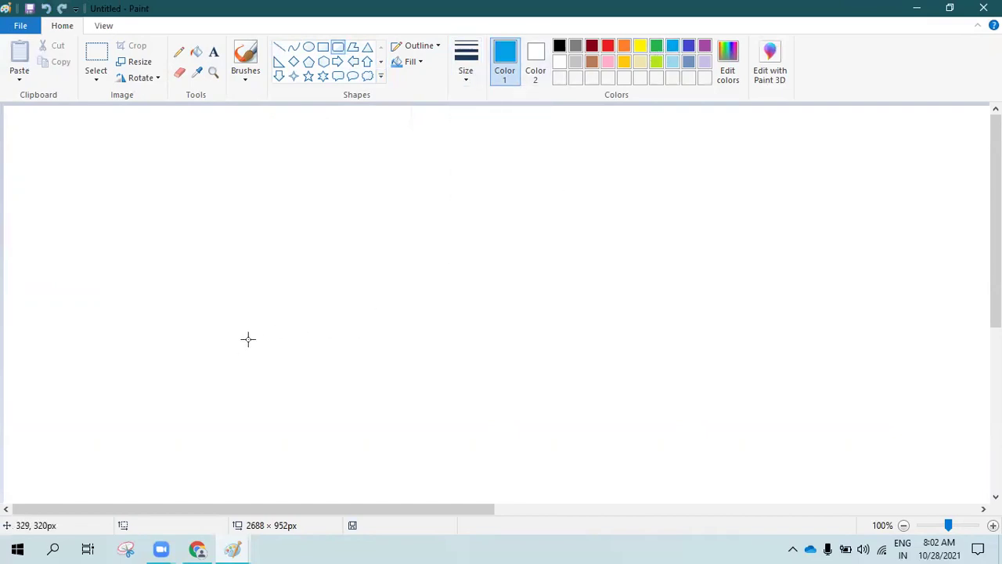
Draw a rounded box inside a larger one, plus three small boxes above them
mouse_move(249, 318)
mouse_down()
mouse_move(432, 426)
mouse_move(575, 457)
mouse_move(498, 446)
mouse_up()
drag(503, 446, 546, 452)
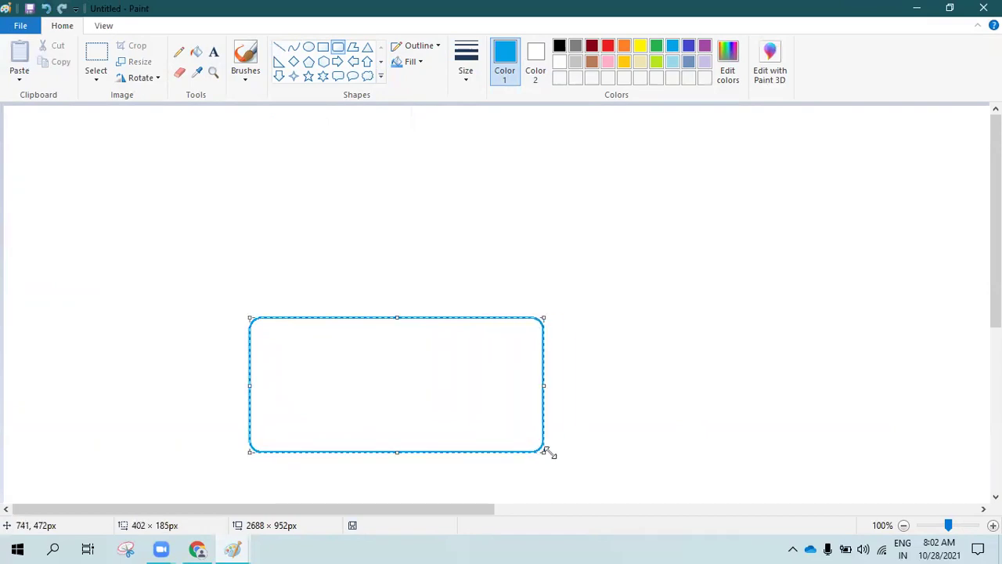
drag(43, 253, 745, 498)
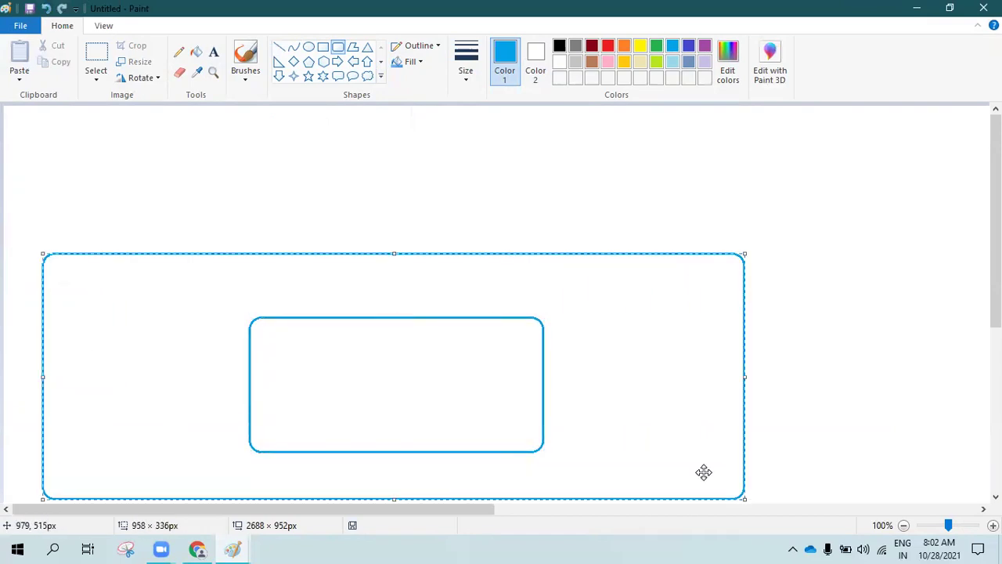
drag(391, 254, 392, 290)
drag(148, 181, 188, 213)
mouse_move(212, 181)
mouse_down()
mouse_move(233, 206)
mouse_move(320, 215)
mouse_up()
click(369, 188)
Join each of the three small boxes to the inner box with freehand pencil lines
click(178, 52)
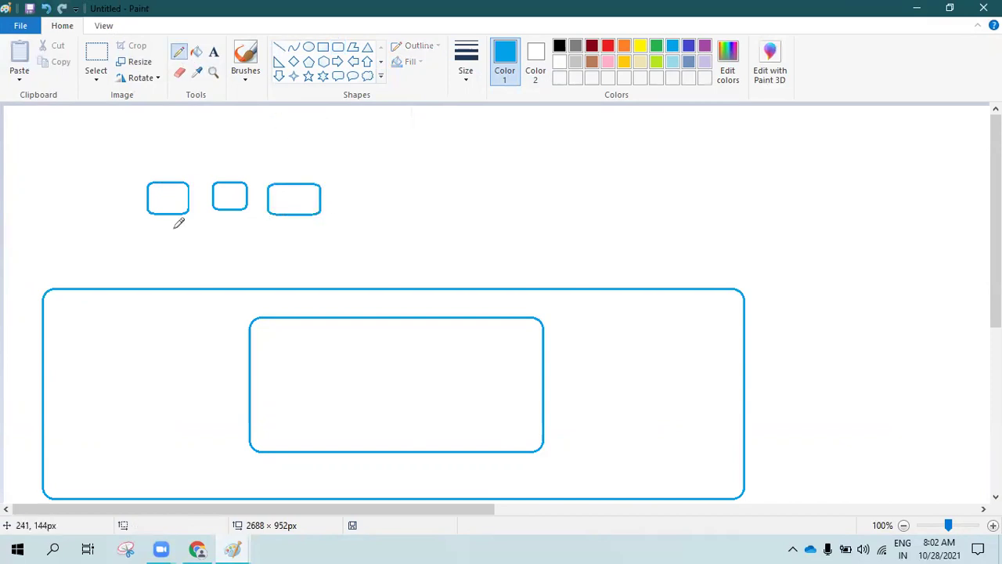
drag(169, 209, 276, 304)
drag(237, 205, 300, 319)
drag(291, 212, 310, 306)
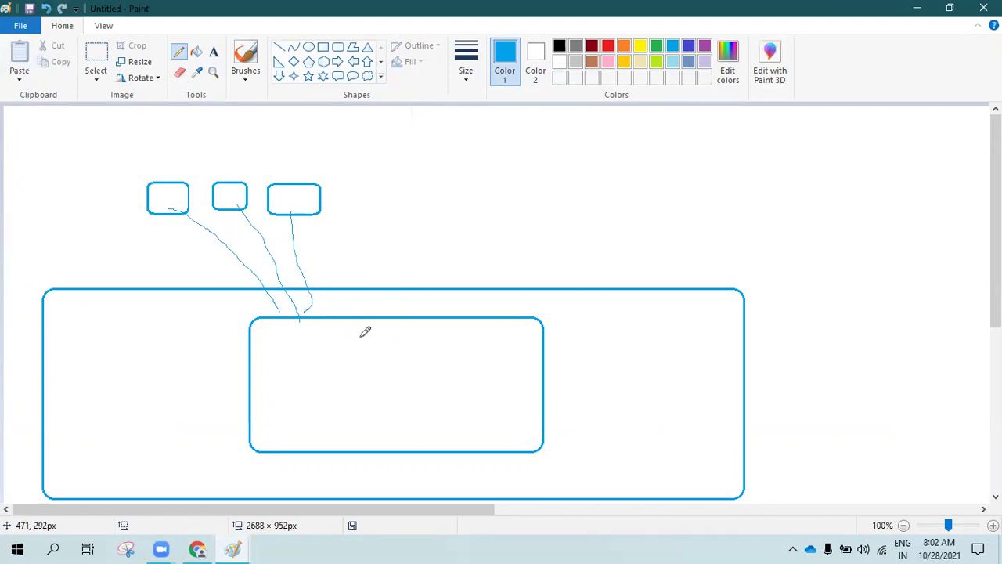
Label the inner box 'node' and the first small box 'vm' with the Text tool
click(213, 53)
click(307, 342)
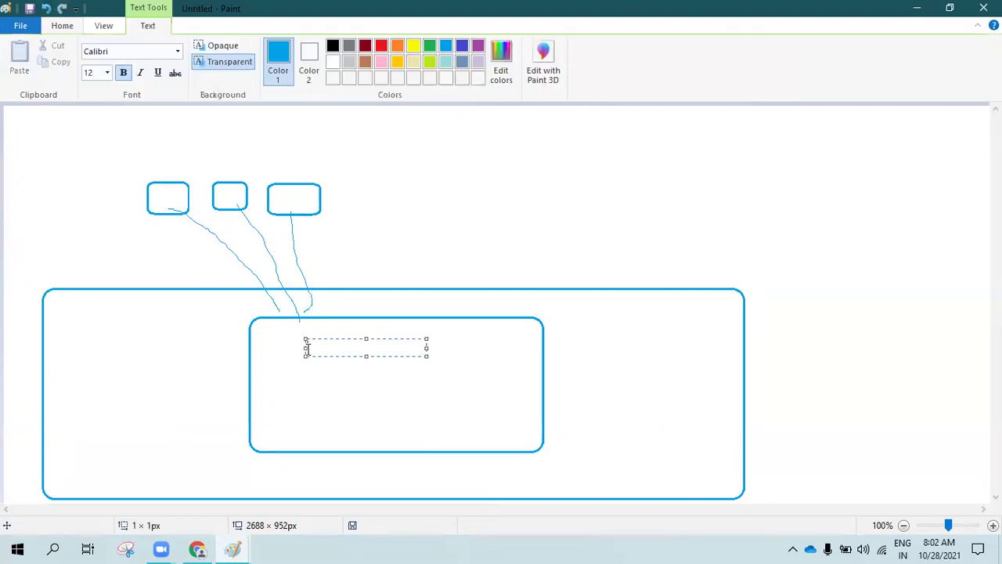
text(node)
click(158, 196)
click(158, 196)
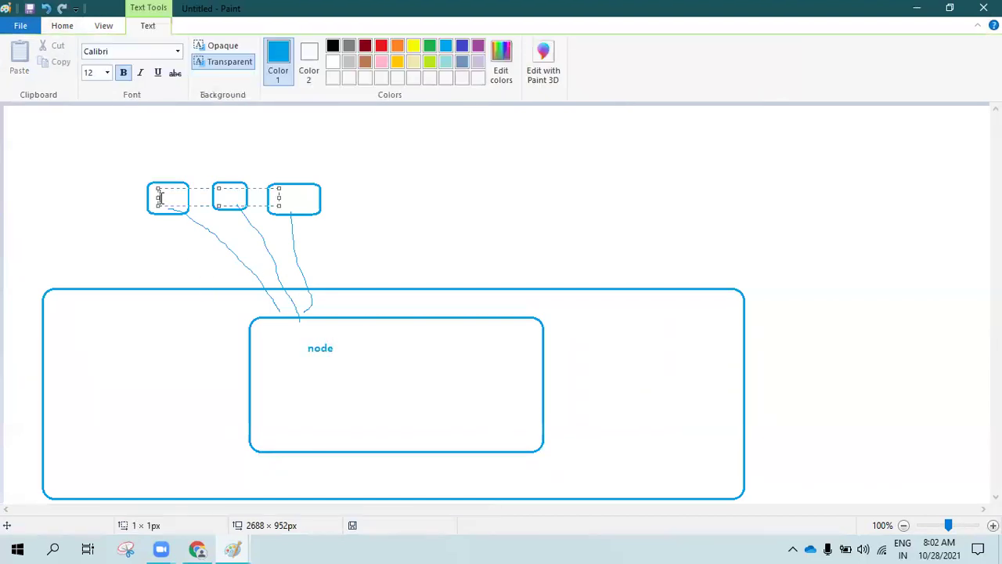
click(209, 148)
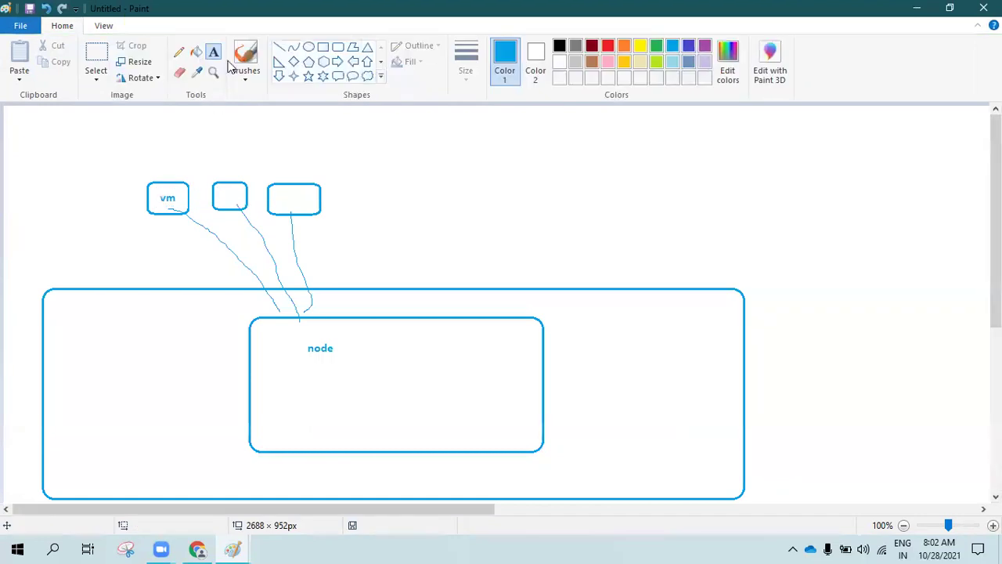
Sketch a rounded freehand blob of pencil strokes to the right of the node box
click(178, 55)
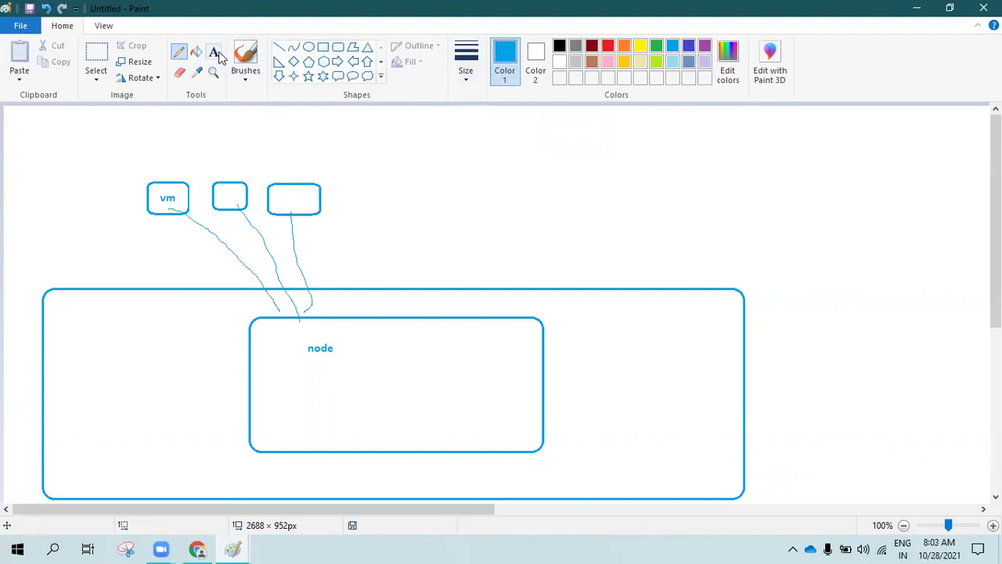
drag(535, 355, 588, 315)
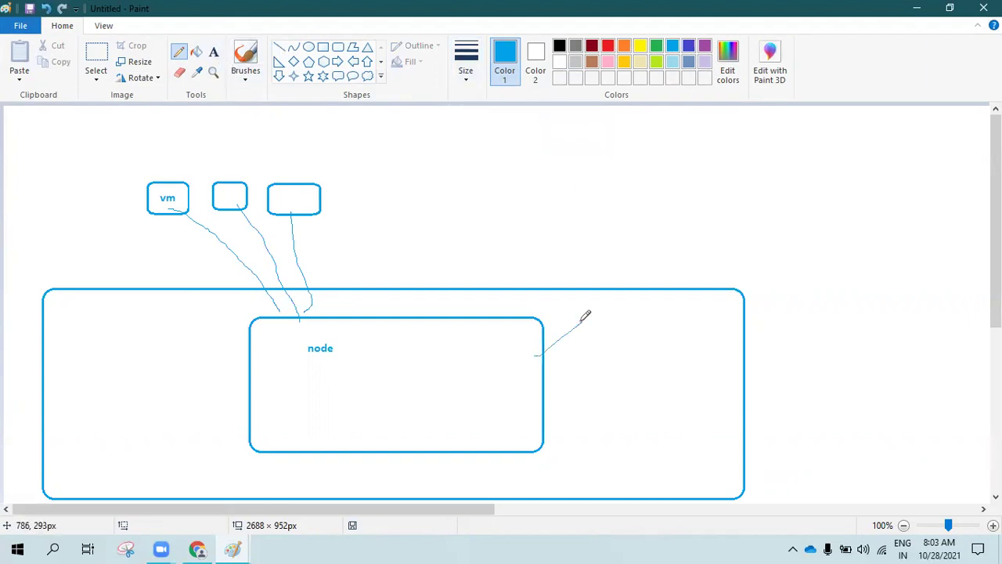
mouse_move(566, 390)
mouse_down()
mouse_move(598, 372)
mouse_move(636, 382)
mouse_up()
drag(578, 425, 605, 410)
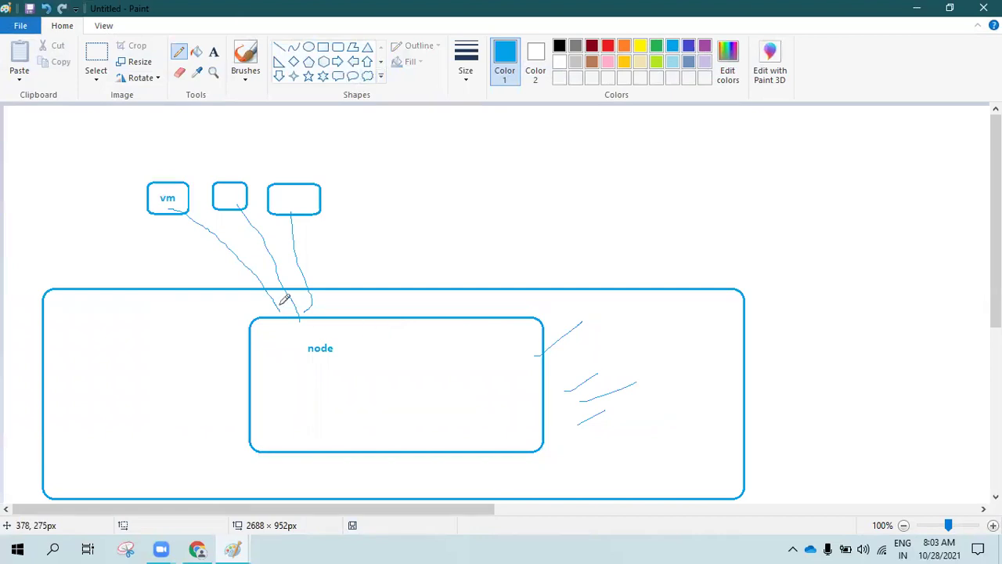
mouse_move(369, 312)
mouse_down()
mouse_move(363, 333)
mouse_move(366, 316)
mouse_move(374, 324)
mouse_up()
mouse_move(587, 313)
mouse_down()
mouse_move(551, 404)
mouse_move(671, 390)
mouse_move(555, 329)
mouse_up()
drag(158, 175, 171, 153)
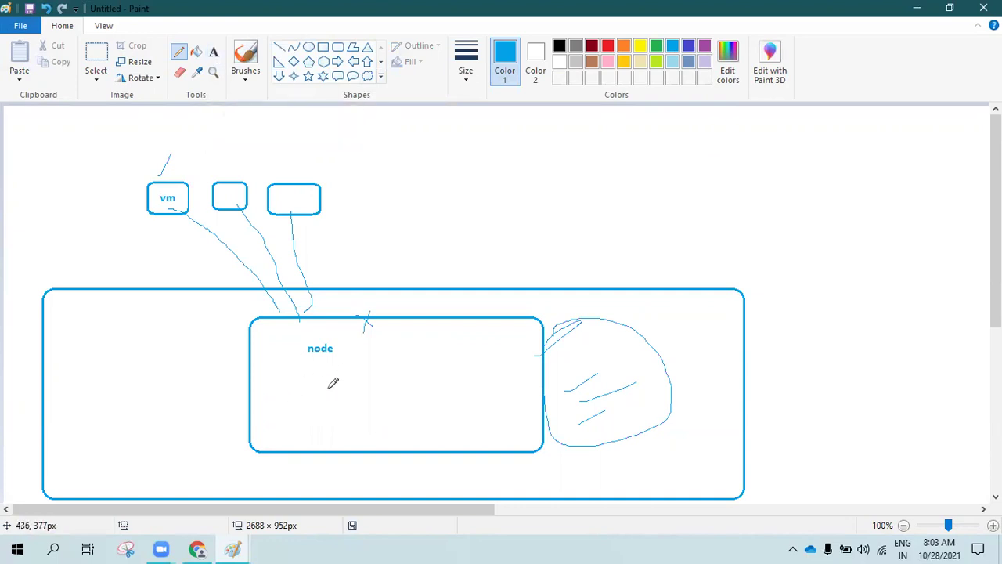
Add a two-line 'VM bug' text note at the large box's left and outline it freehand
click(214, 53)
click(79, 312)
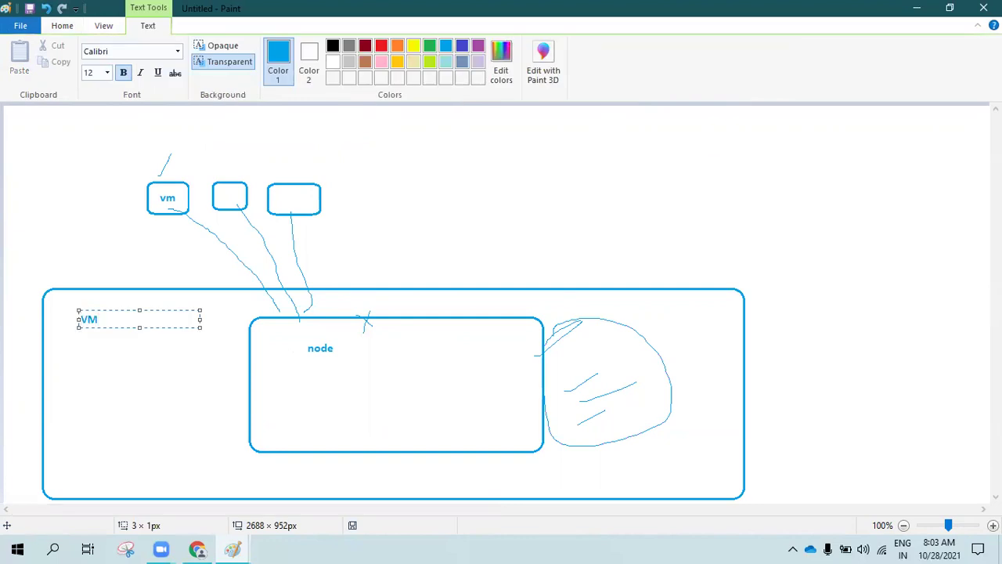
text(VM)
key(Return)
click(83, 307)
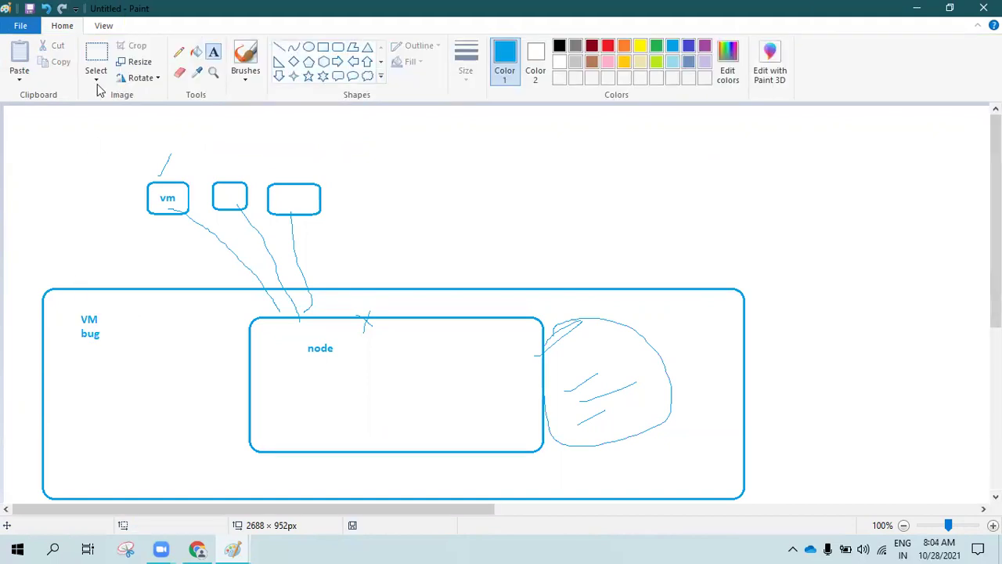
click(178, 52)
mouse_move(69, 311)
mouse_down()
mouse_move(133, 302)
mouse_move(127, 337)
mouse_move(92, 353)
mouse_move(68, 327)
mouse_move(69, 310)
mouse_up()
Add a 'service issues' / 'vm-resource issues' text label below the VM bug note
click(213, 51)
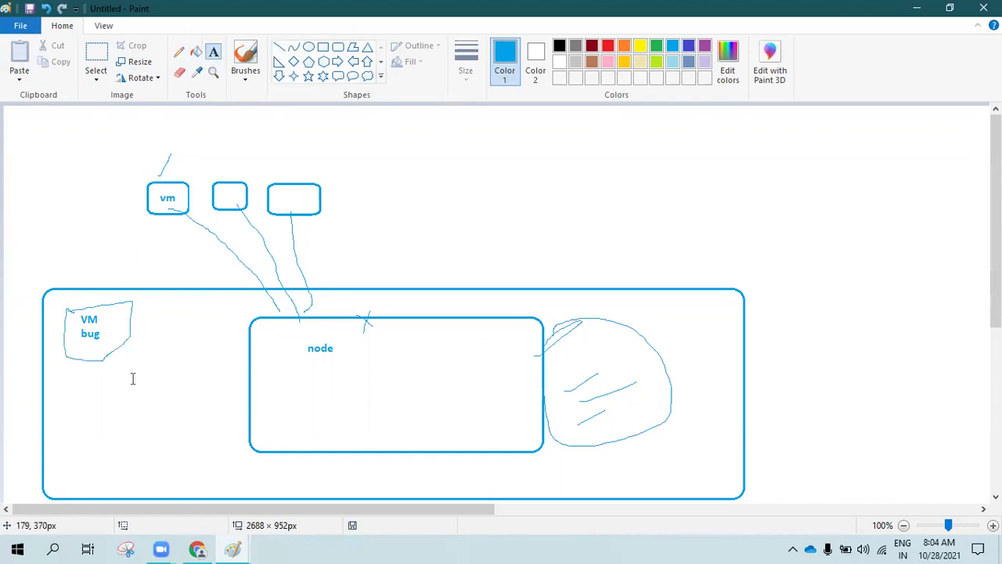
click(63, 383)
text(serv)
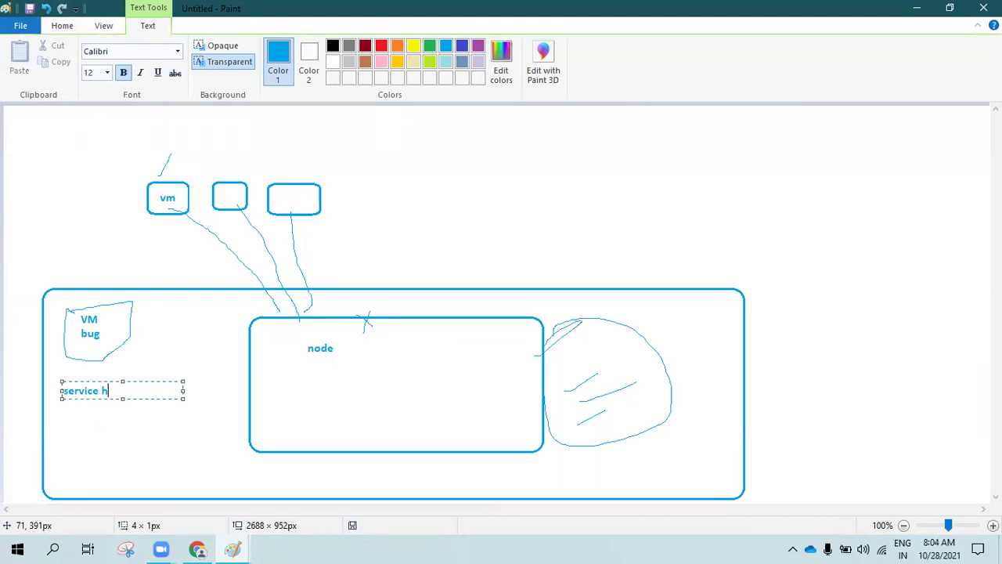
text(ice issues)
key(Return)
text(vm)
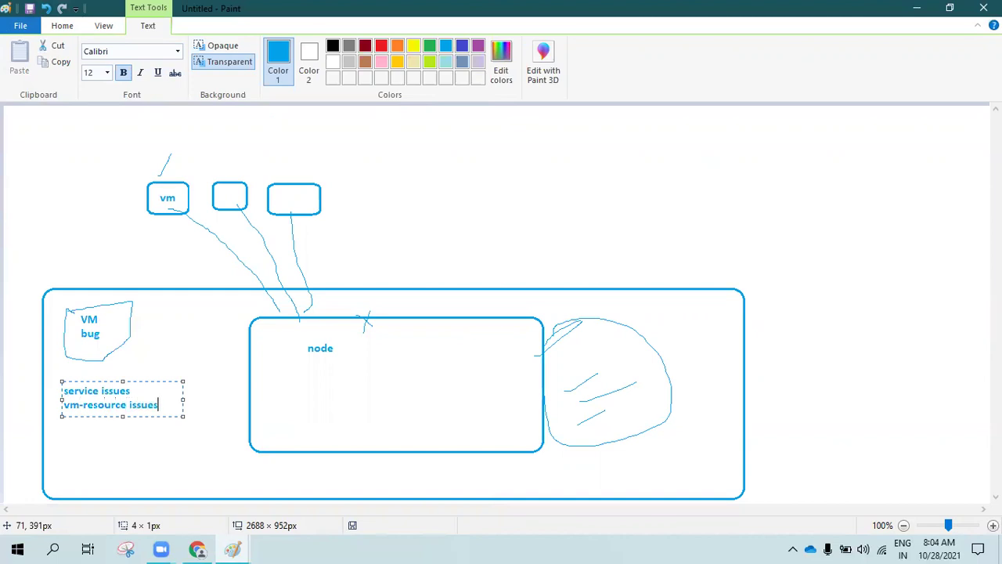
click(151, 338)
click(180, 52)
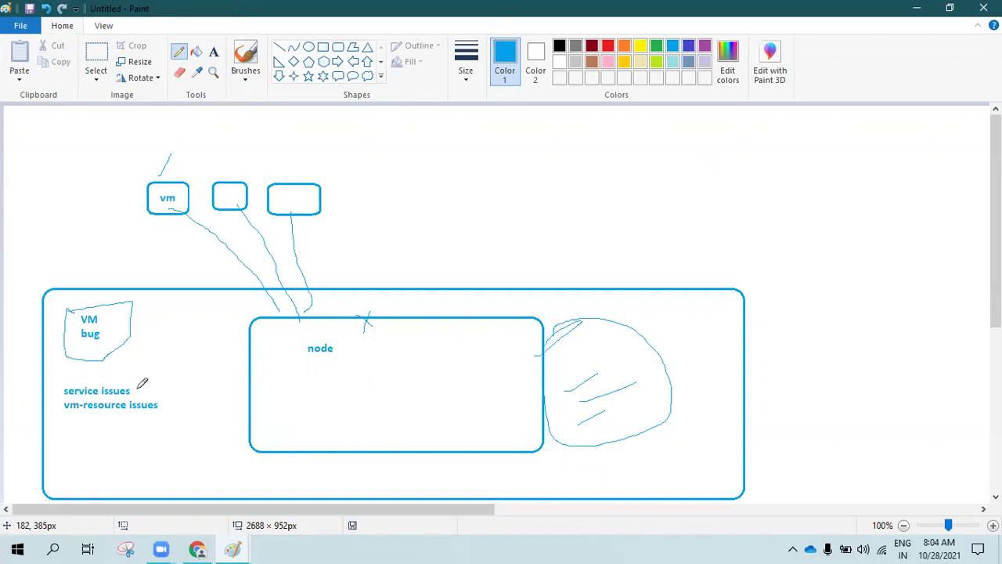
Type 'service health issues' and 'resource health issues' as a note near the canvas top right
click(213, 52)
click(518, 160)
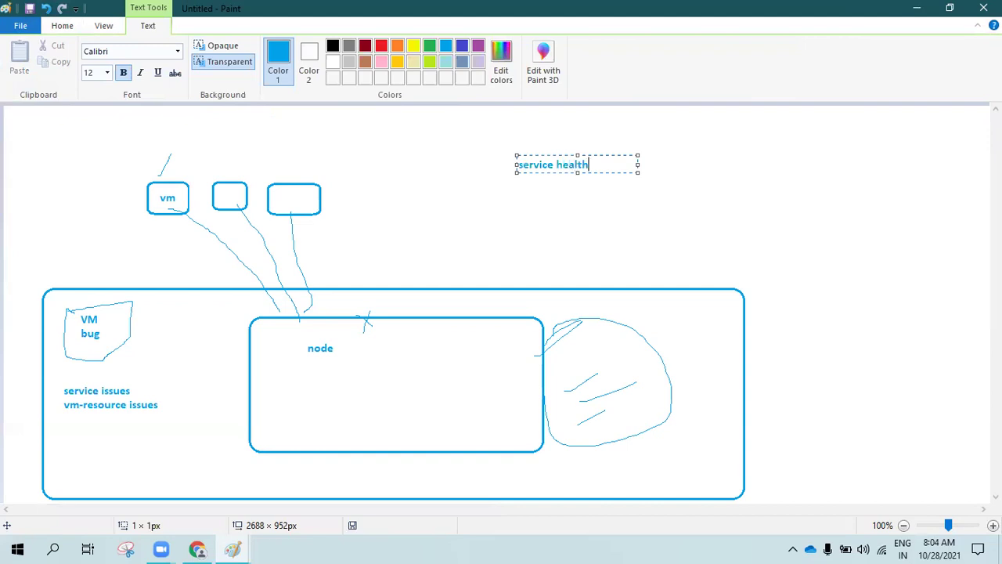
text(service health issues)
key(Return)
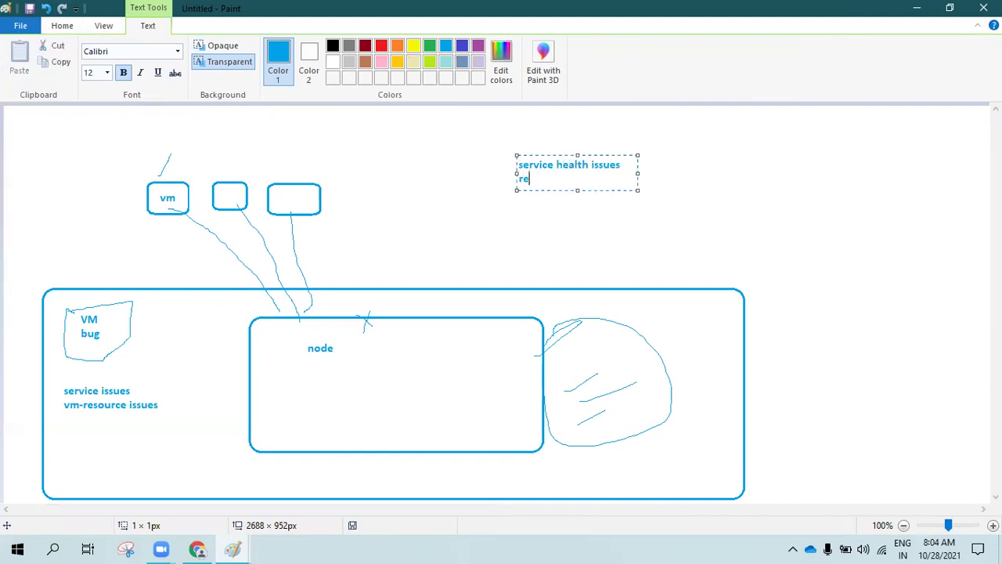
text(resource health issues)
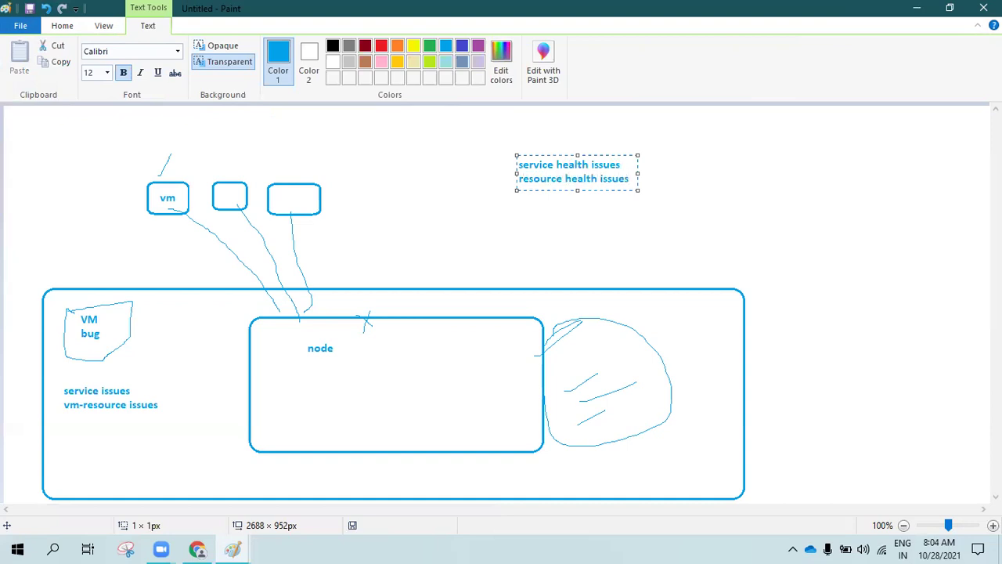
click(429, 170)
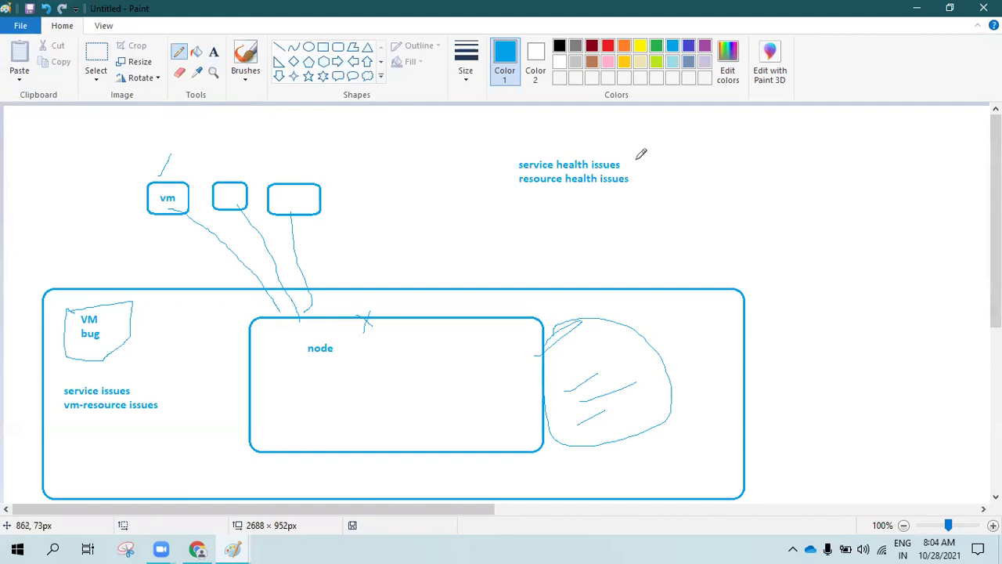
Draw a line from the note to a new vm/backup/storage/network list, plus a line out from vm
drag(628, 164, 708, 138)
click(213, 51)
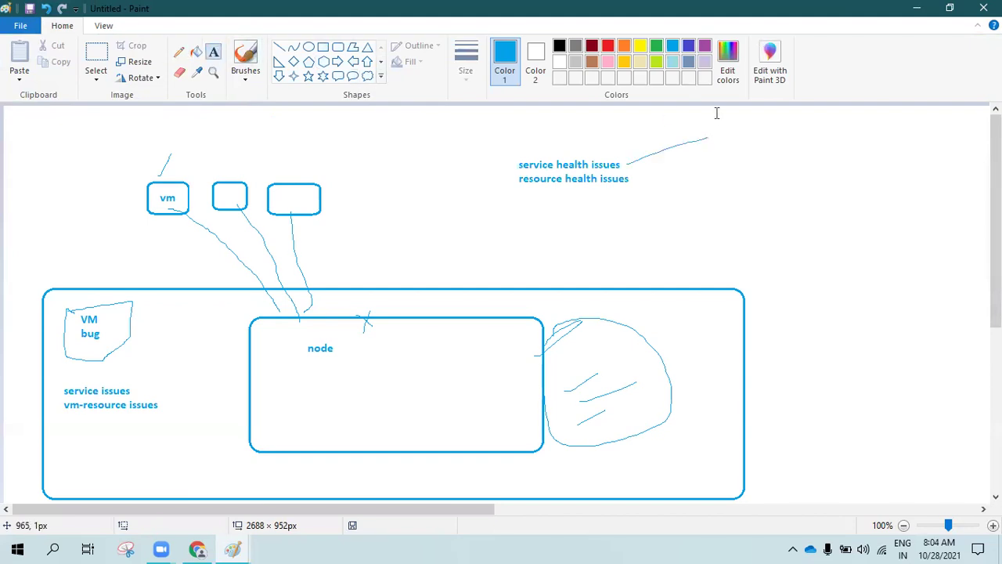
click(720, 123)
text(vm)
key(Return)
text(backup)
key(Return)
text(storage)
key(Return)
text(network)
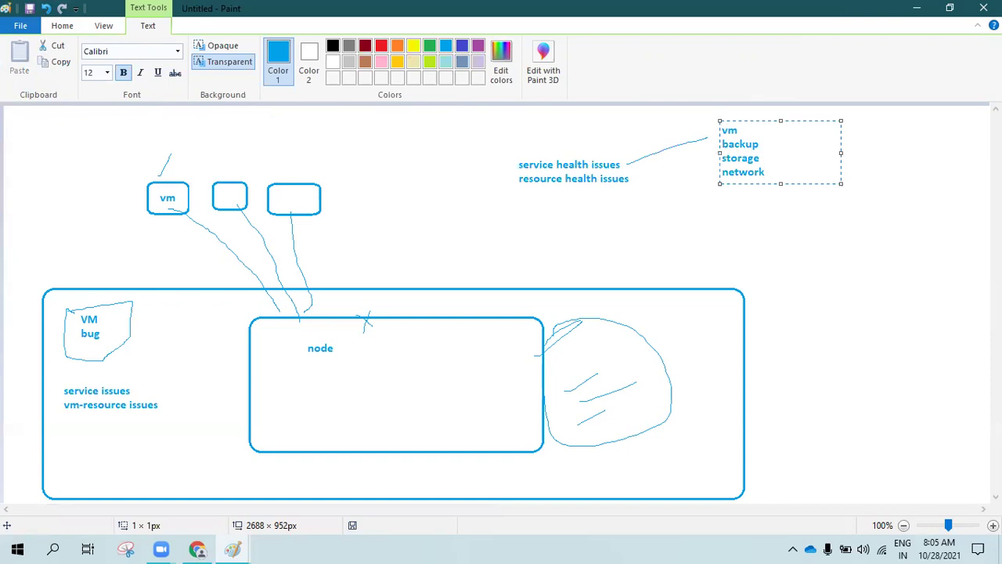
click(666, 164)
click(178, 52)
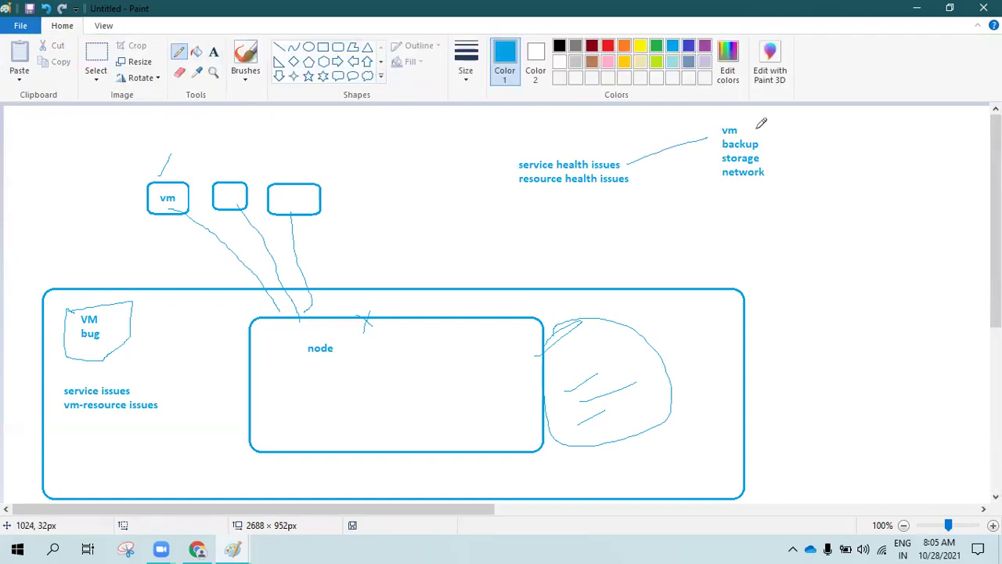
mouse_move(744, 129)
mouse_down()
mouse_move(821, 132)
mouse_move(821, 205)
mouse_up()
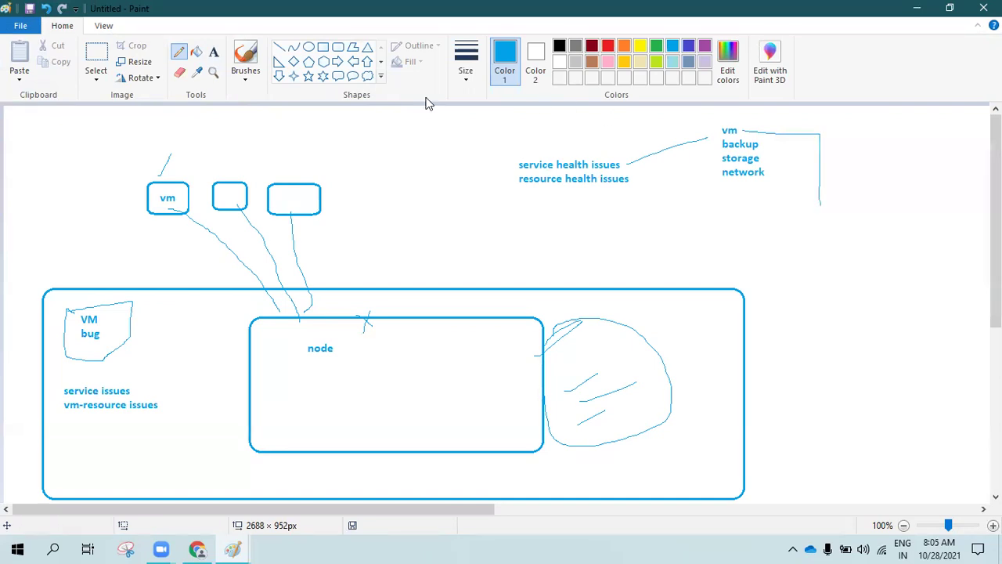
Add a vm1/vm2/vm3 list beside the new line
click(213, 52)
click(836, 146)
text(vm1 )
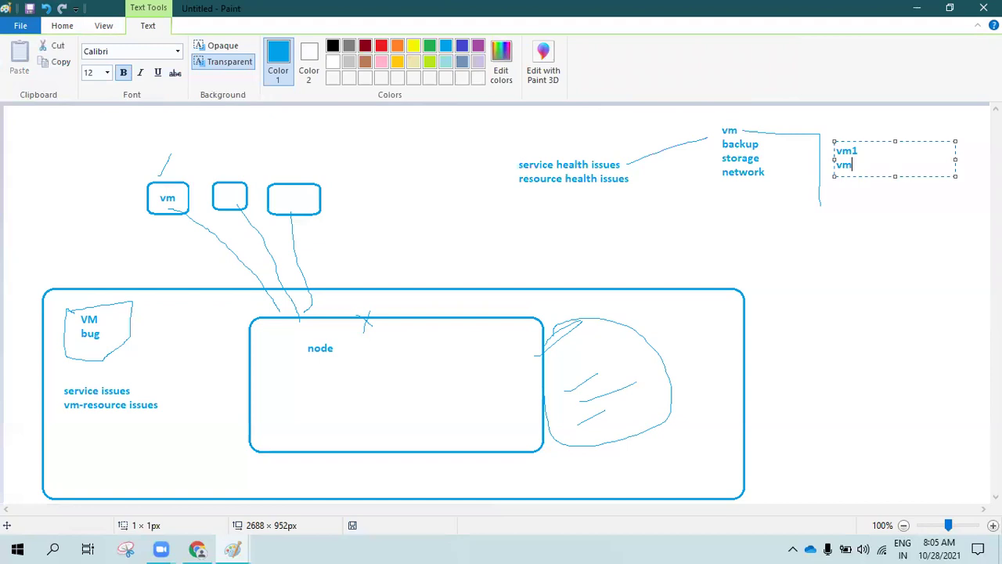
text(vm2)
key(Return)
click(794, 230)
Draw freehand connectors from vm1 to resource health issues and from vm2 and vm3 to a small box
click(179, 57)
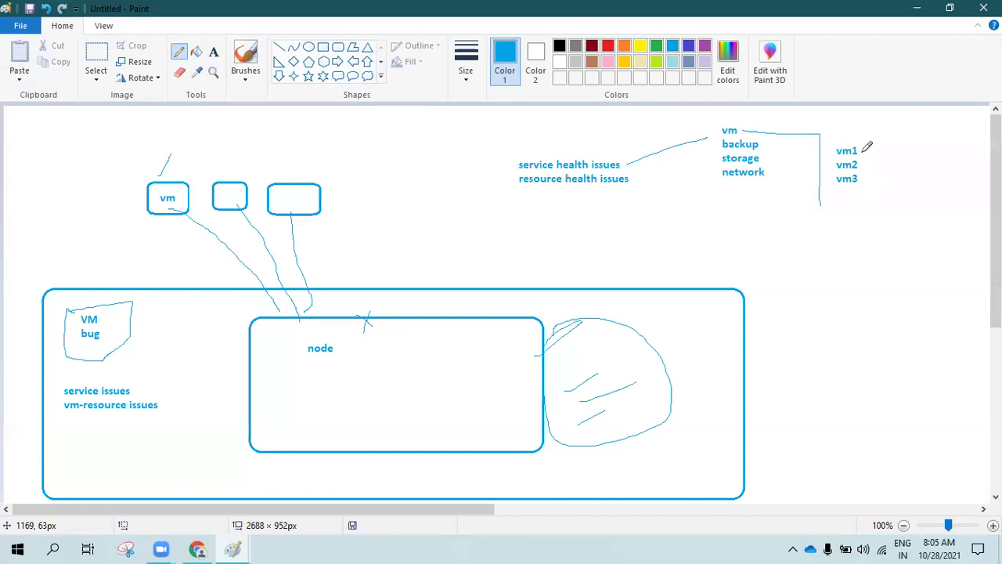
mouse_move(863, 149)
mouse_down()
mouse_move(892, 147)
mouse_move(902, 216)
mouse_move(640, 244)
mouse_move(618, 183)
mouse_move(587, 221)
mouse_move(539, 228)
mouse_move(407, 323)
mouse_up()
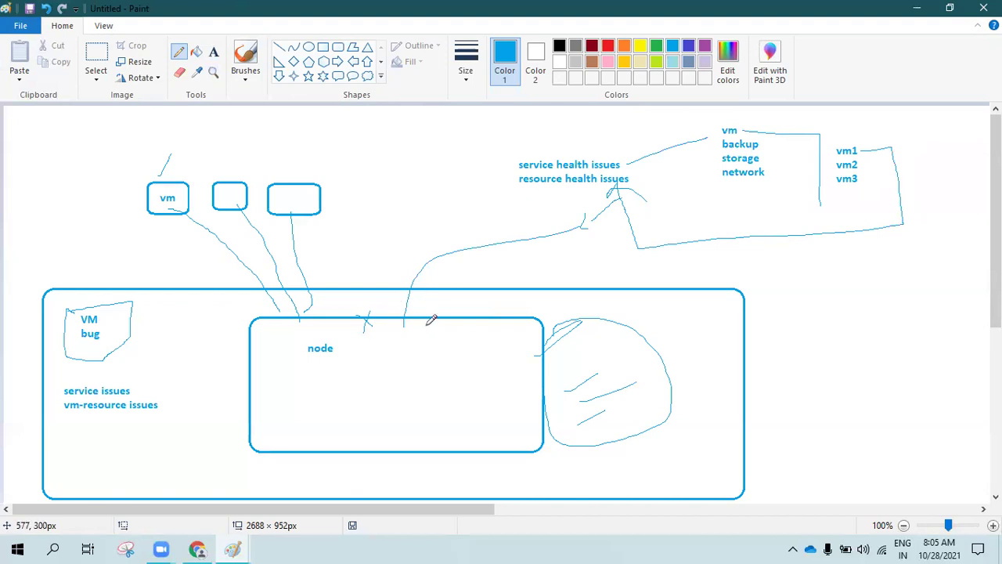
mouse_move(864, 166)
mouse_down()
mouse_move(890, 188)
mouse_move(709, 345)
mouse_up()
mouse_move(850, 179)
mouse_down()
mouse_move(678, 336)
mouse_move(722, 329)
mouse_move(722, 378)
mouse_move(668, 351)
mouse_move(675, 335)
mouse_up()
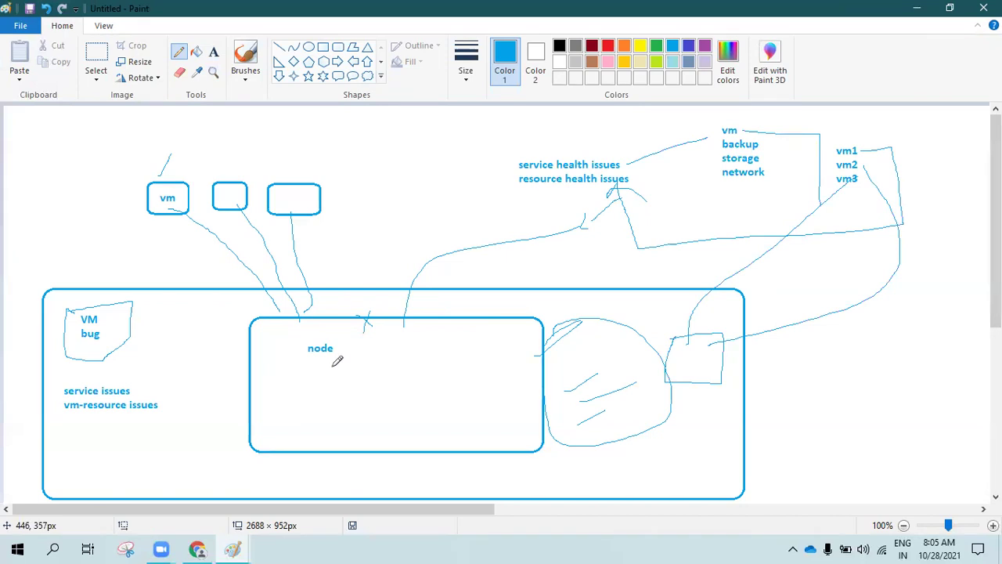
Draw a red freehand box around the 'service health issues' and 'resource health issues' labels
click(608, 45)
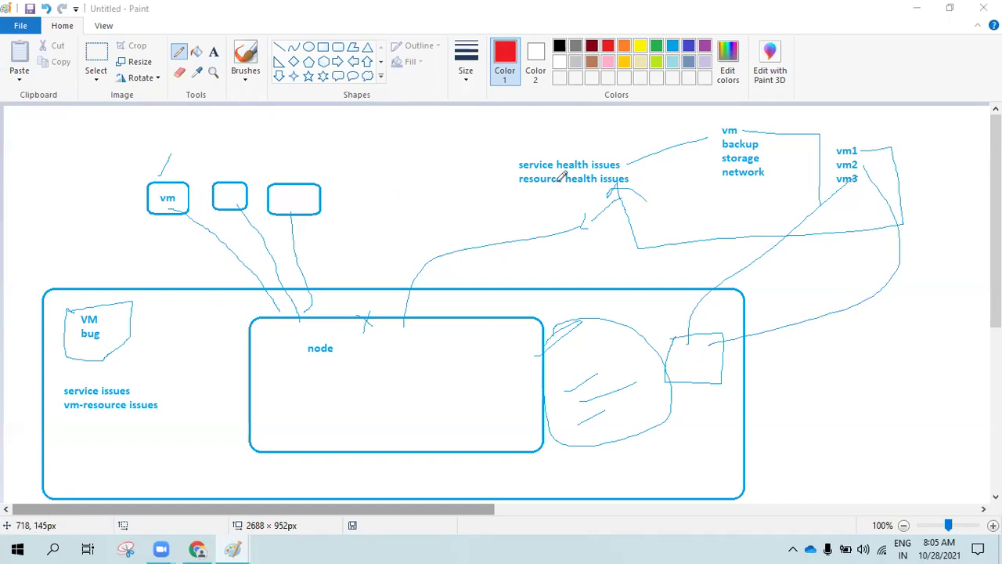
mouse_move(649, 135)
mouse_down()
mouse_move(575, 136)
mouse_move(499, 188)
mouse_move(636, 205)
mouse_move(658, 136)
mouse_up()
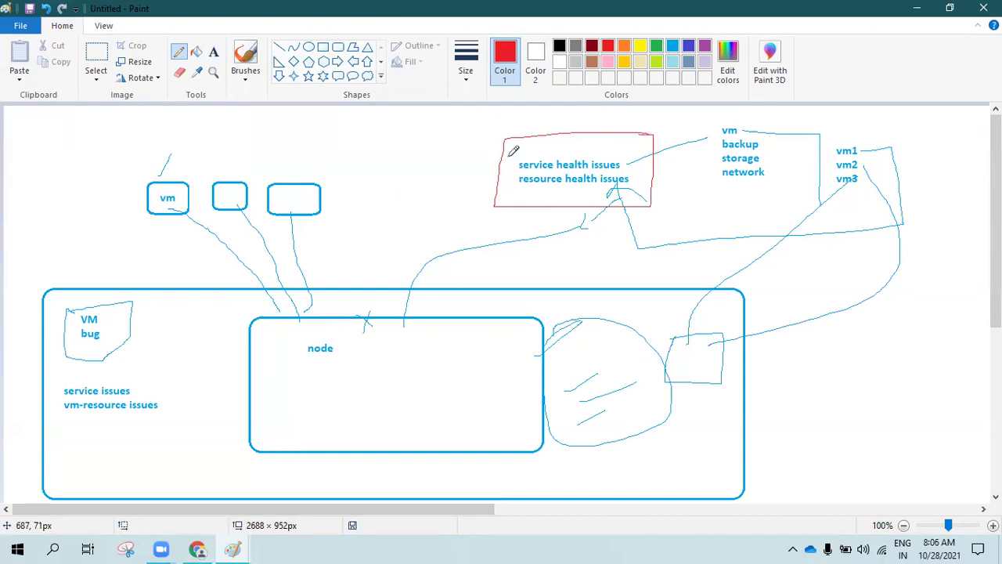
Return the Azure portal to Help + support, add a line in the earlier Paint diagram, then return to the health diagram
click(200, 548)
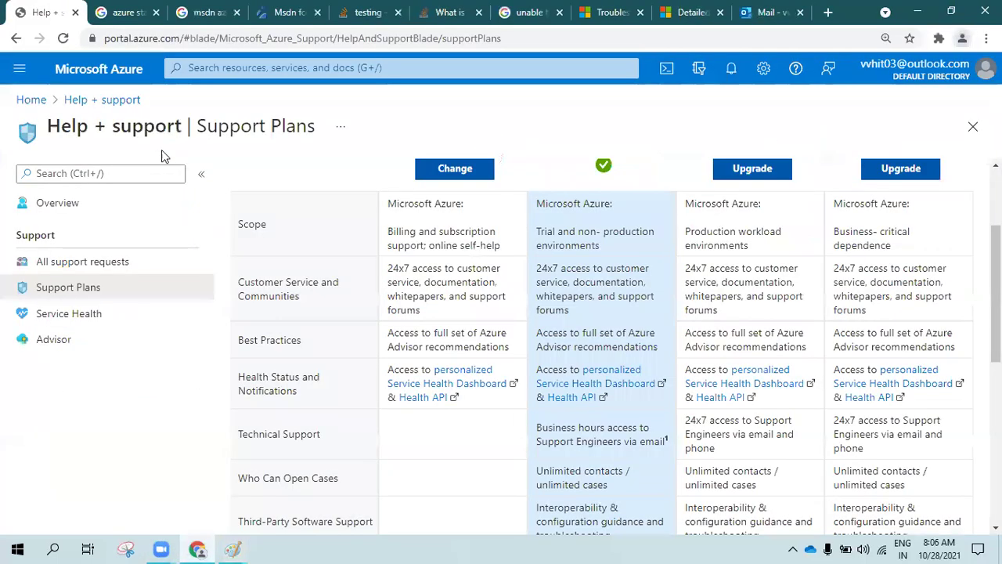
click(108, 102)
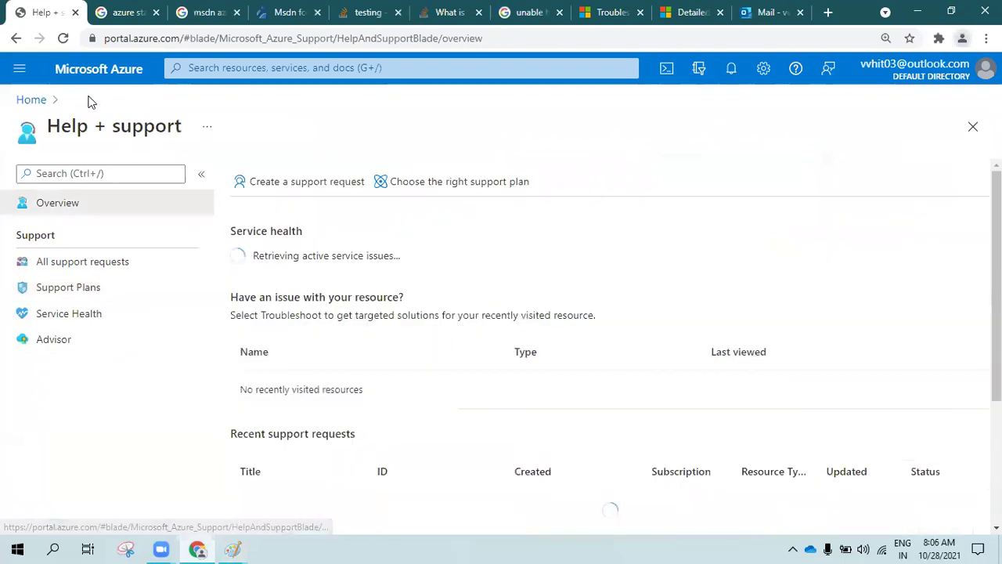
click(232, 549)
drag(419, 186, 493, 115)
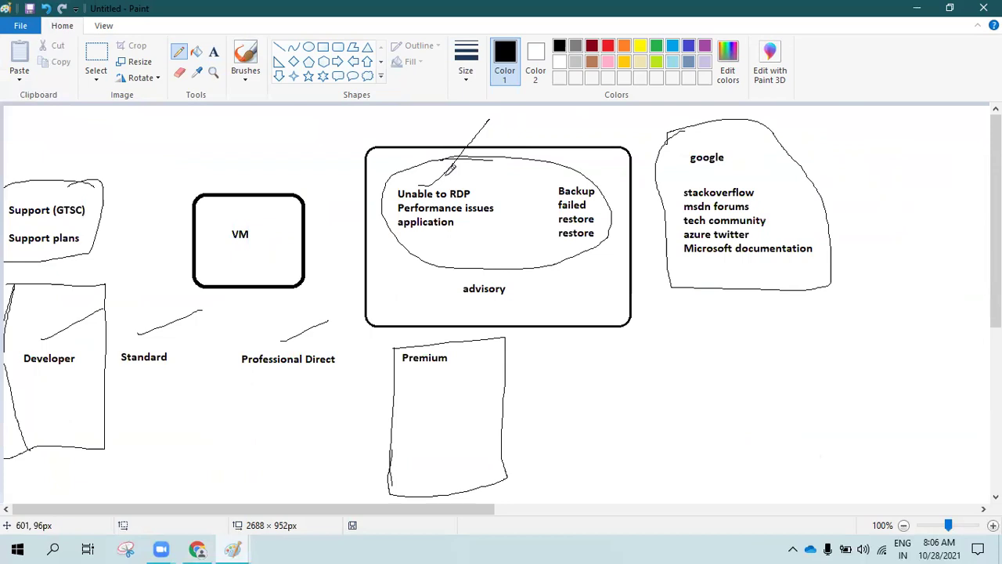
key(alt+Tab)
key(alt+Tab)
key(alt+Tab)
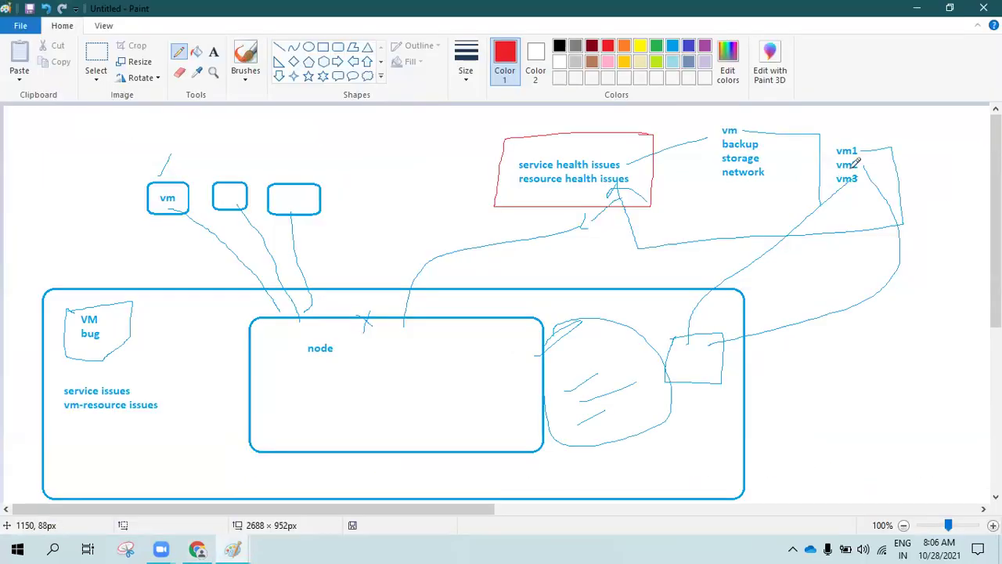
Add red strokes at vm1 and the red box, an 'outage' label, and a red curve toward node
drag(863, 148, 890, 125)
drag(526, 157, 563, 124)
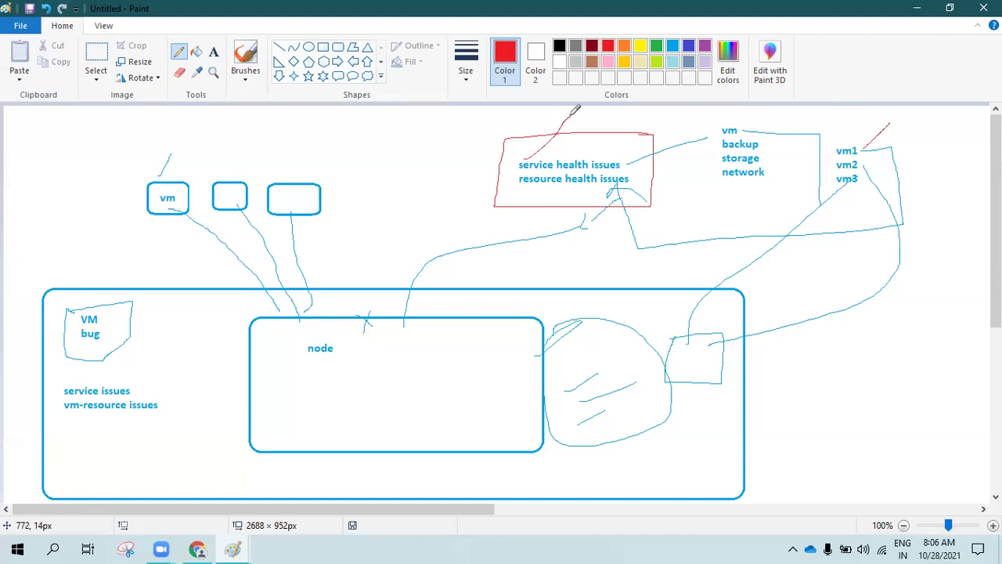
click(213, 52)
click(351, 135)
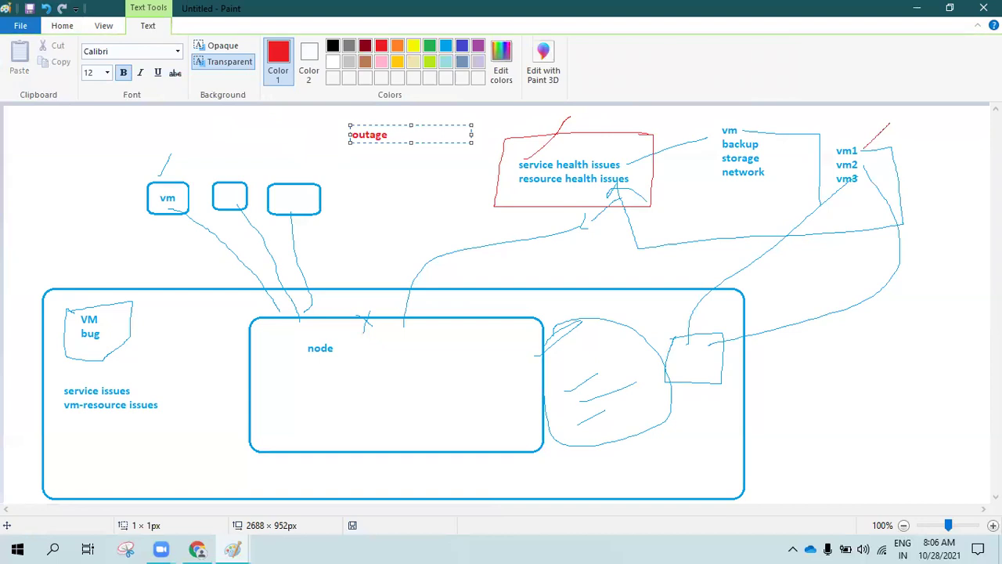
click(375, 159)
click(180, 51)
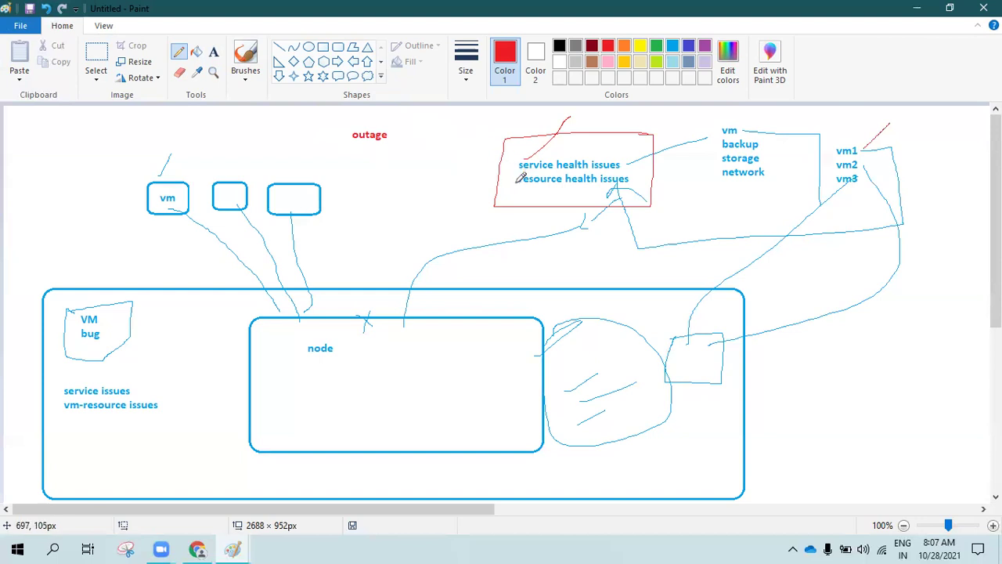
mouse_move(509, 180)
mouse_down()
mouse_move(392, 213)
mouse_move(350, 304)
mouse_move(353, 314)
mouse_move(376, 301)
mouse_up()
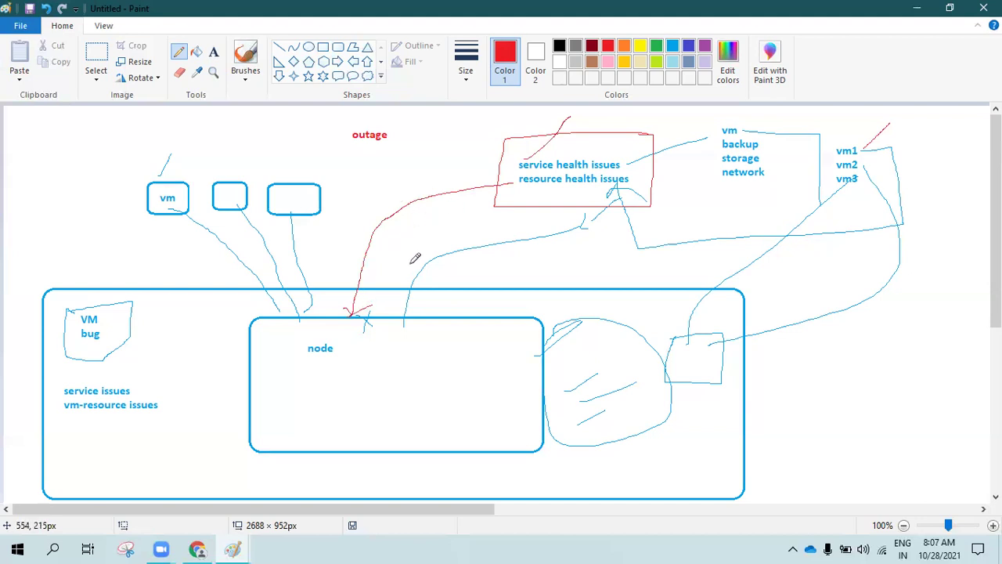
Switch to the Azure portal and reach Service Health through the help panel's Help + support page
key(alt+Tab)
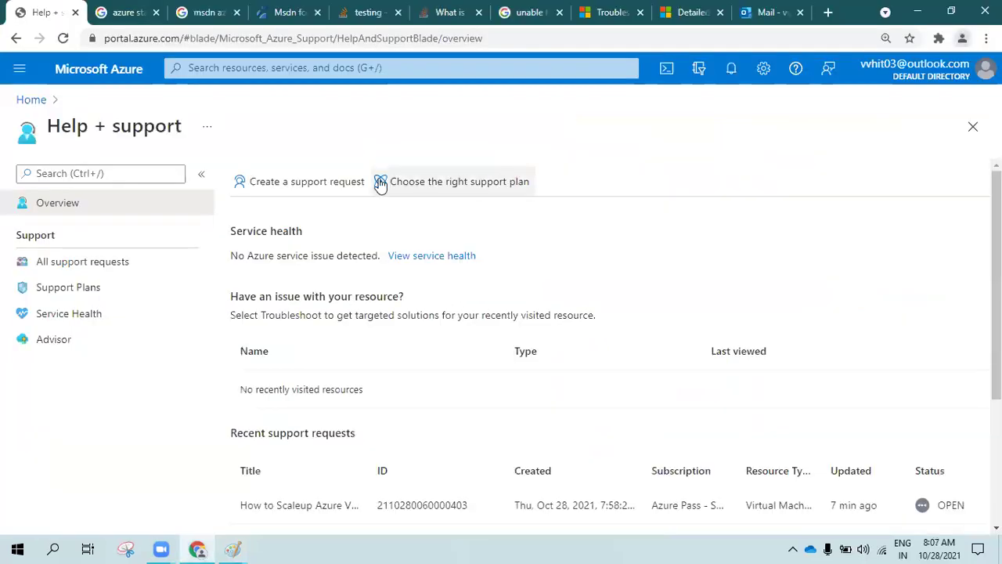
click(99, 72)
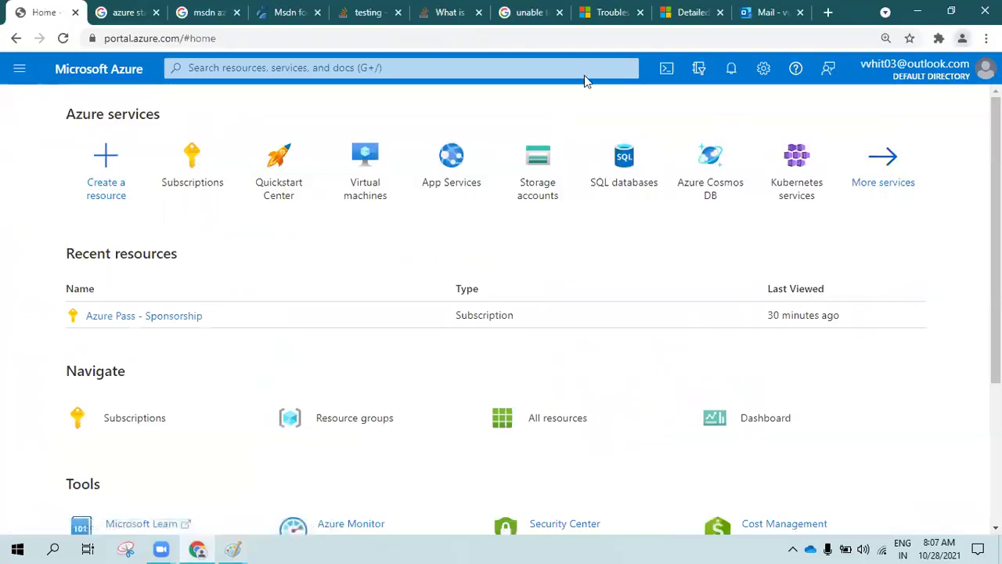
click(795, 69)
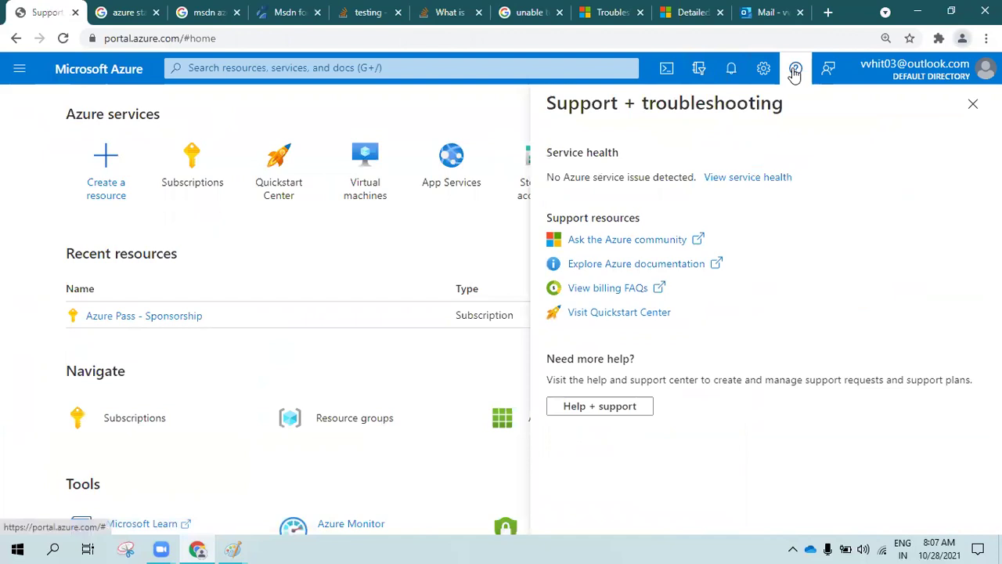
click(575, 406)
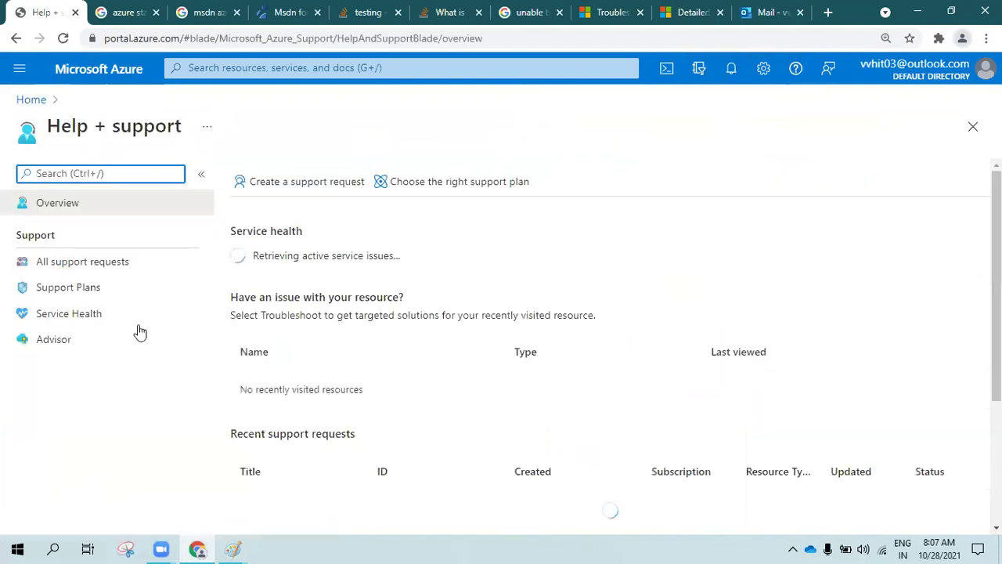
click(79, 321)
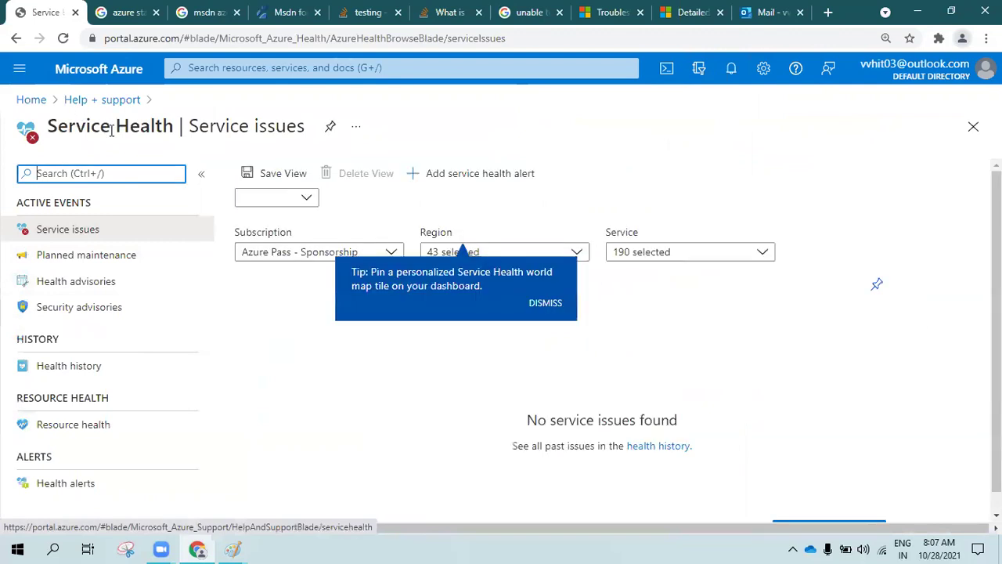
Dismiss the map tip, zoom in, and check the Region and Service dropdowns on Service issues
click(544, 305)
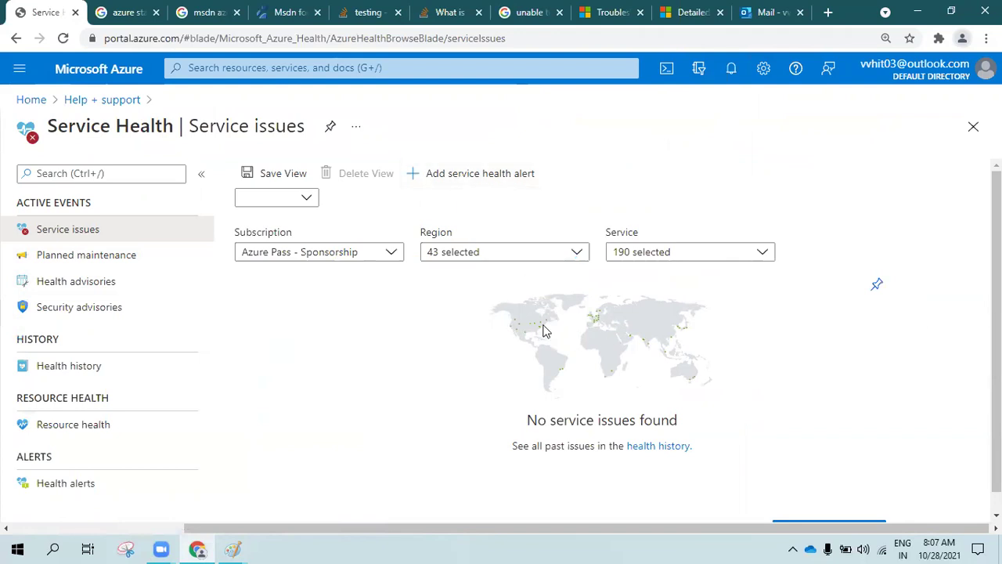
key(ctrl+plus)
key(ctrl+plus)
key(ctrl+plus)
scroll(564, 388, down, 1)
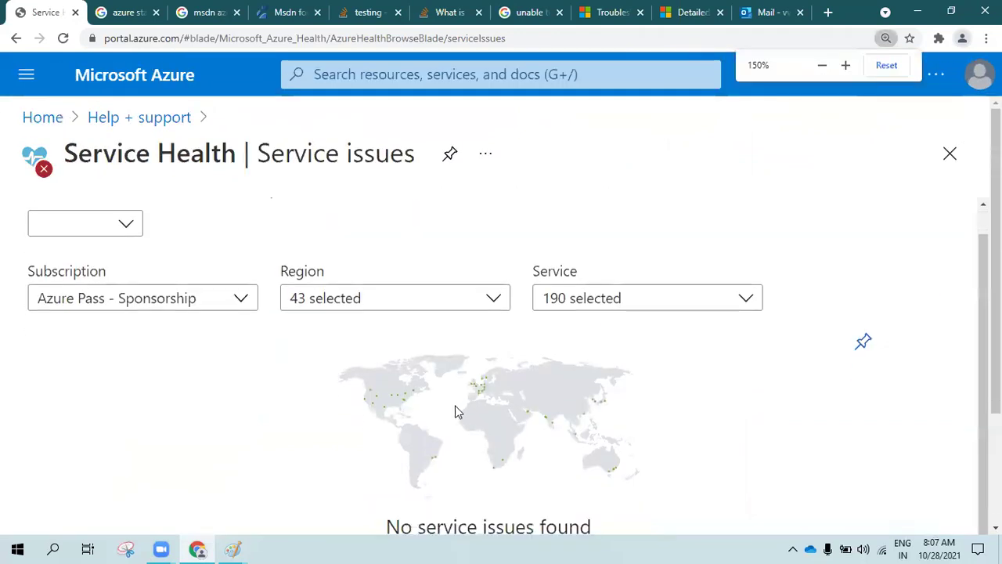
key(ctrl+plus)
key(ctrl+plus)
scroll(528, 346, down, 3)
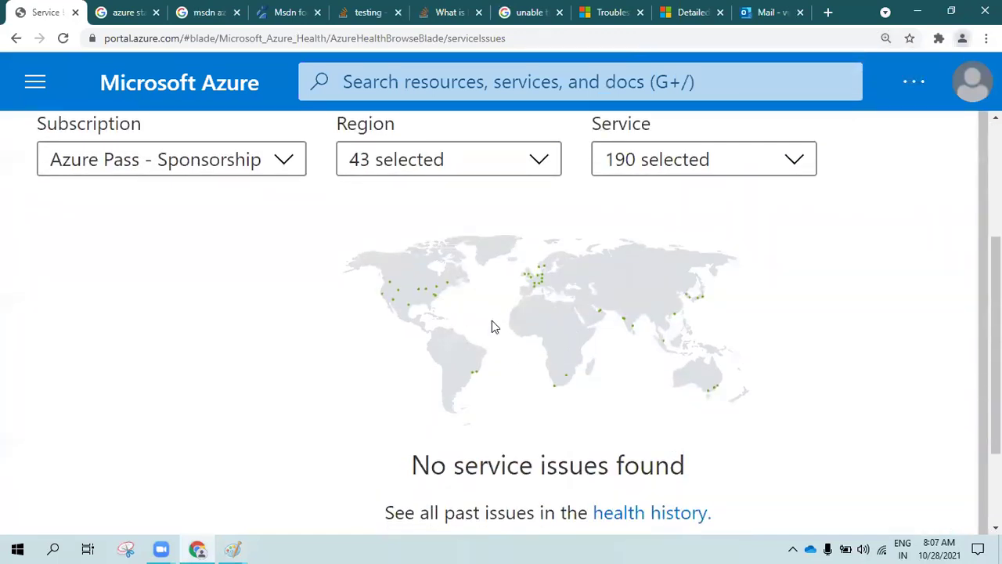
click(395, 161)
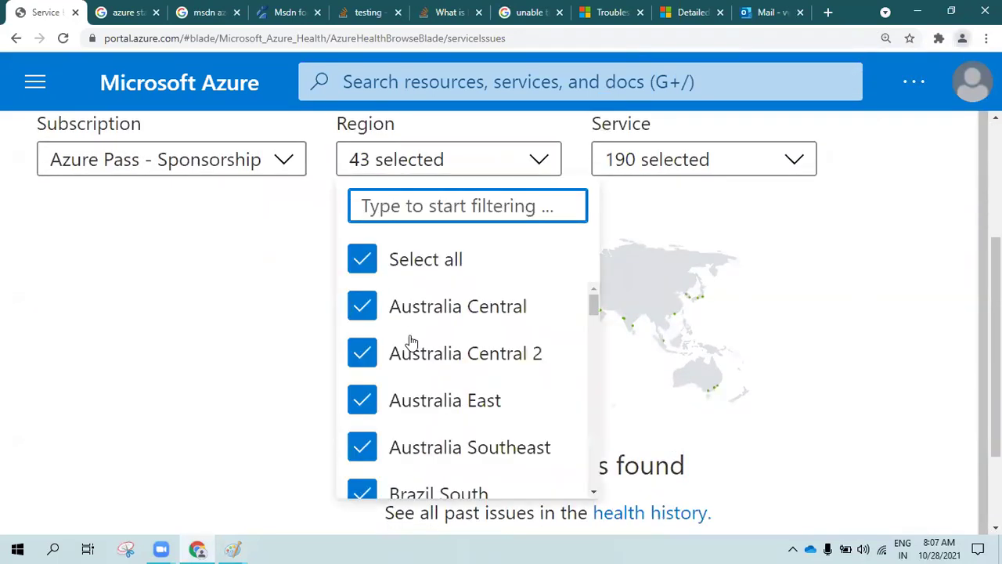
scroll(462, 383, down, 4)
click(643, 161)
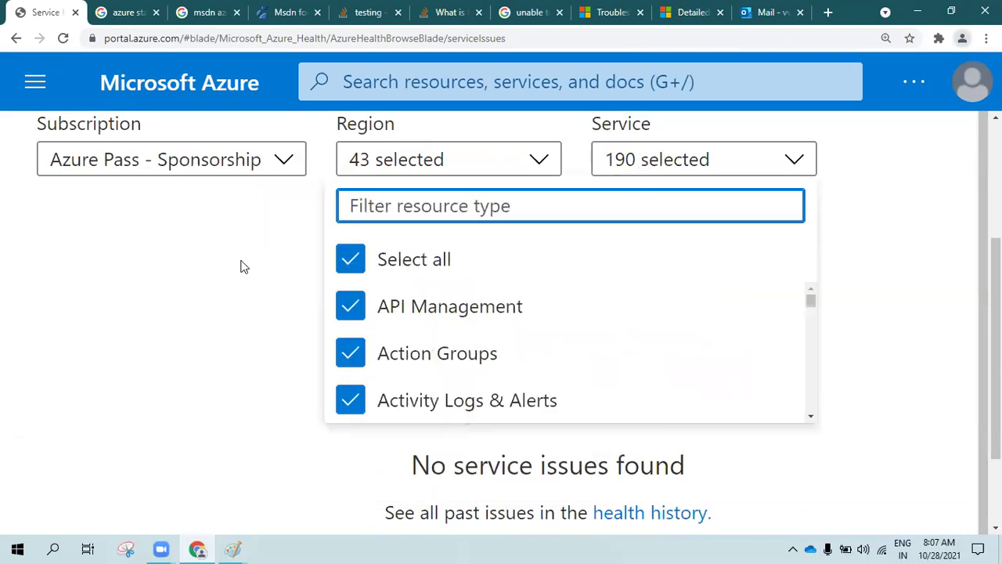
click(229, 282)
scroll(469, 251, down, 3)
drag(411, 354, 700, 353)
Restore the page zoom and open the Health history page
key(ctrl+minus)
key(ctrl+minus)
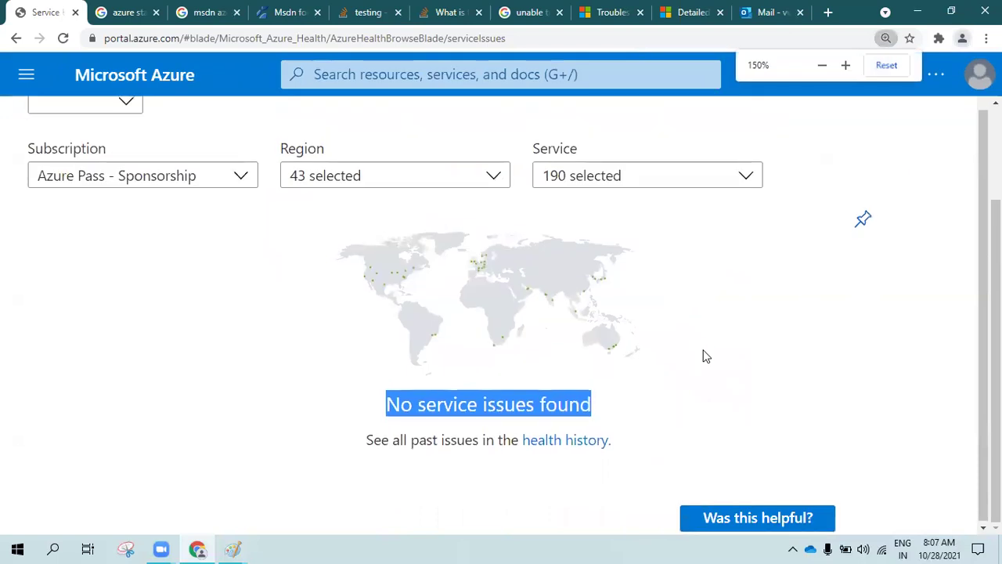
key(ctrl+minus)
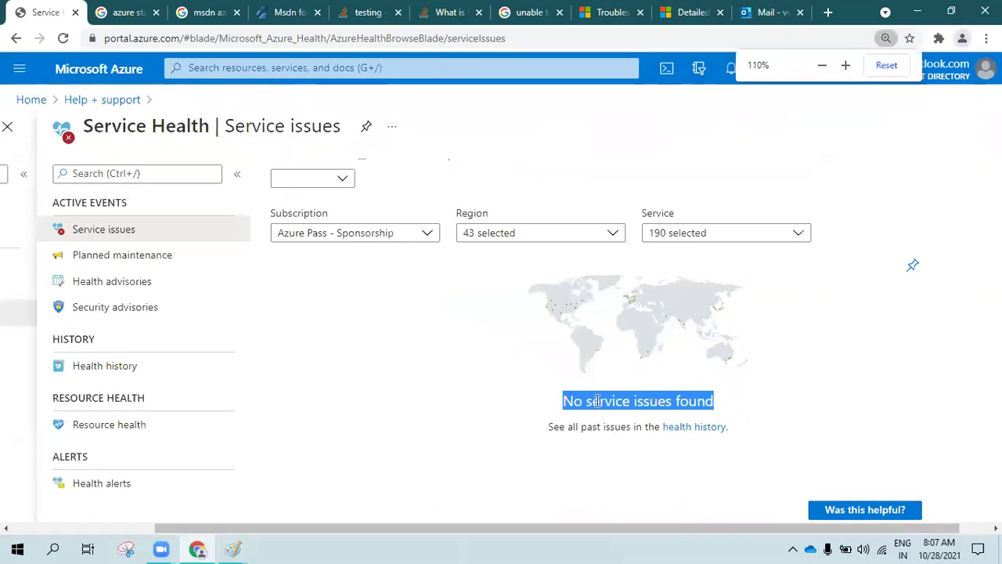
click(597, 401)
click(686, 430)
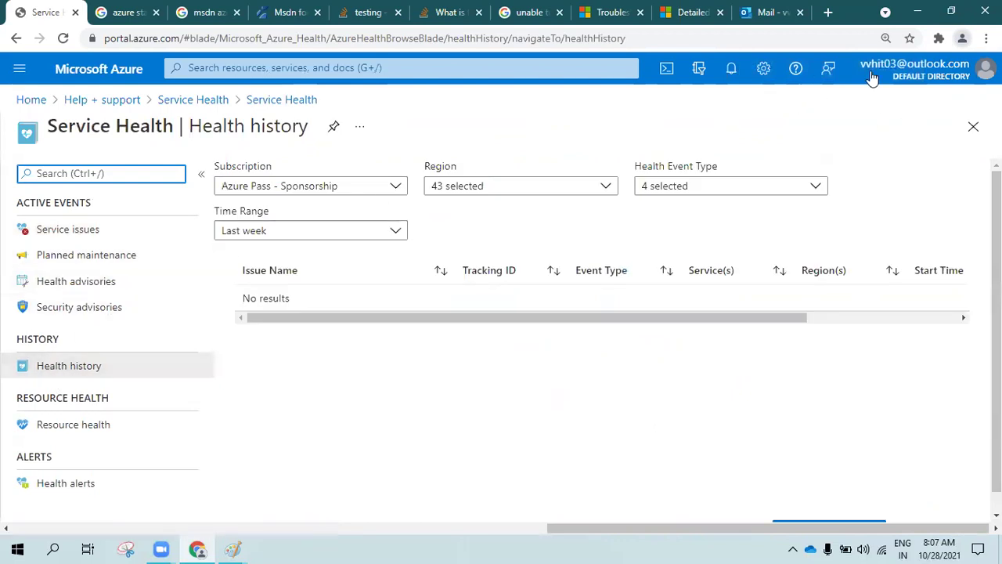
Set the Health history Time Range to Last 3 months
click(357, 236)
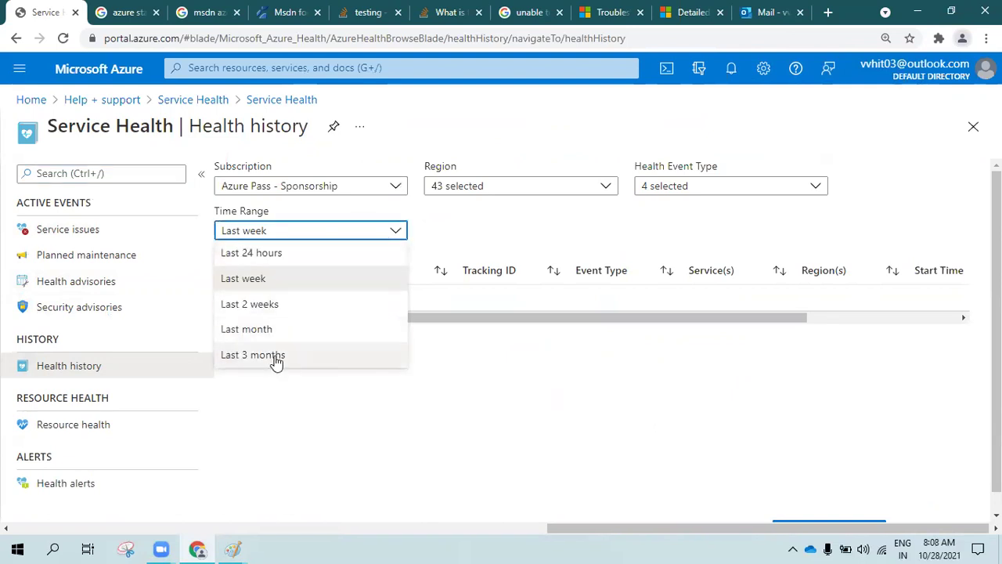
click(275, 356)
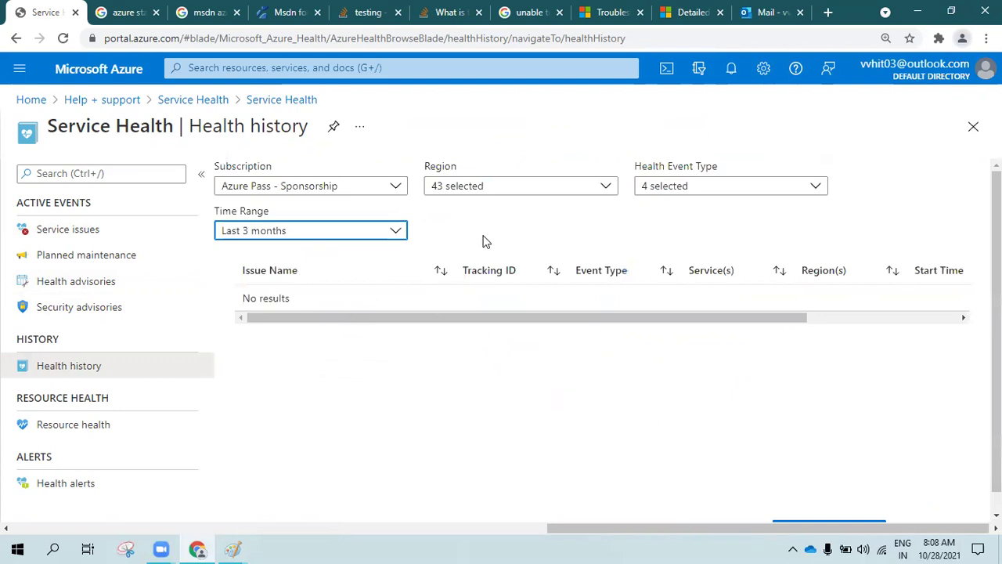
click(505, 223)
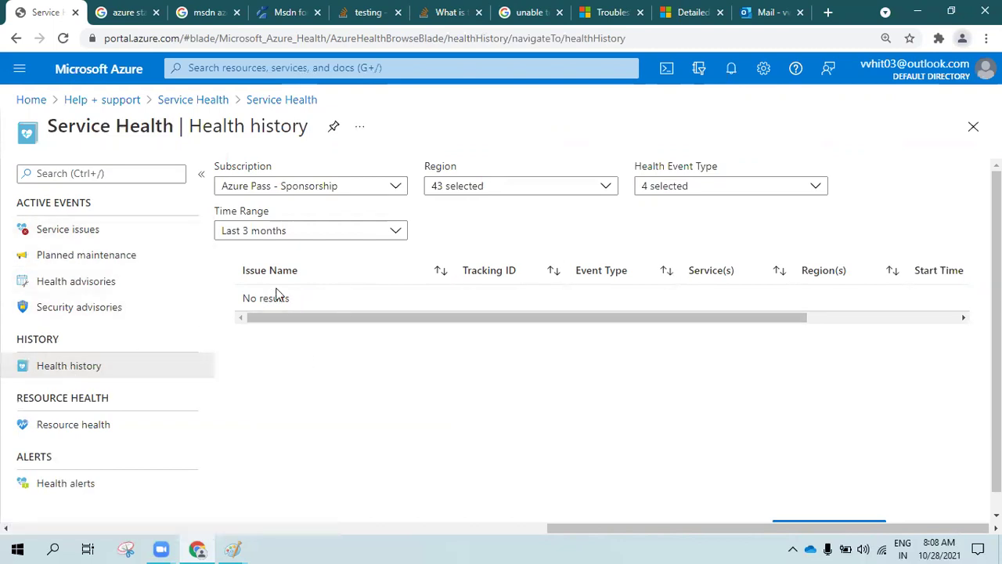
Open Resource health and set the Resource type filter to Virtual machine
click(86, 433)
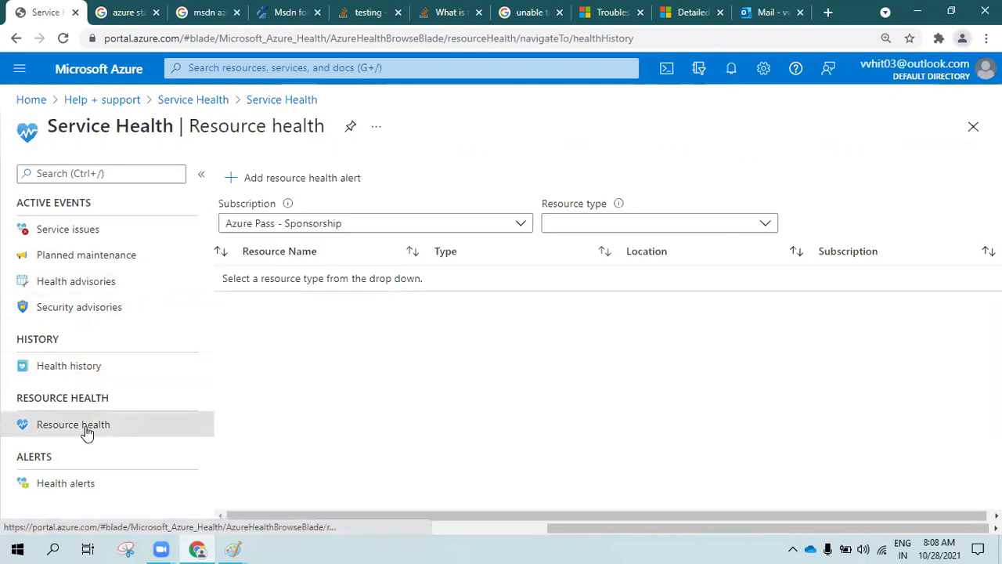
drag(18, 397, 107, 397)
click(349, 372)
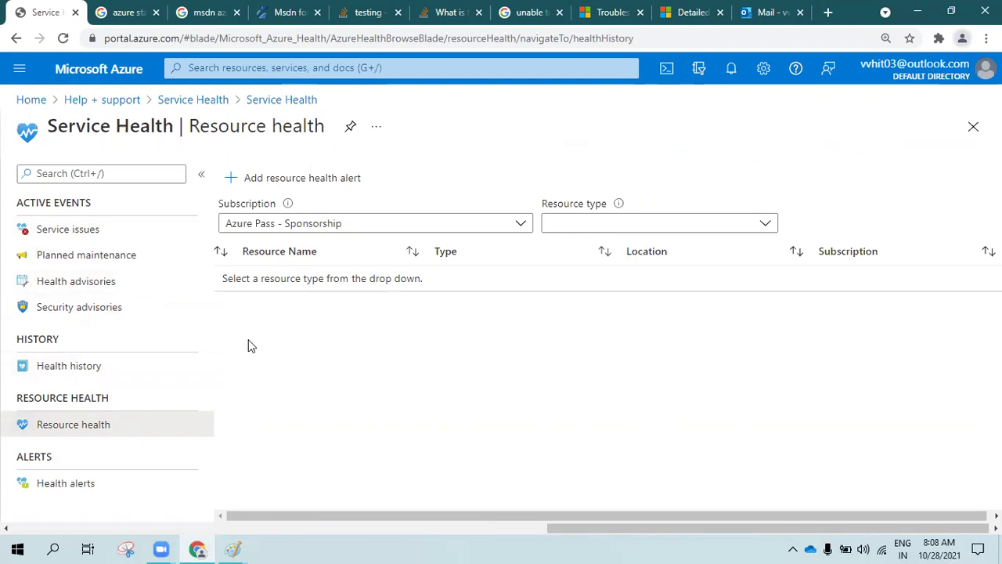
click(599, 227)
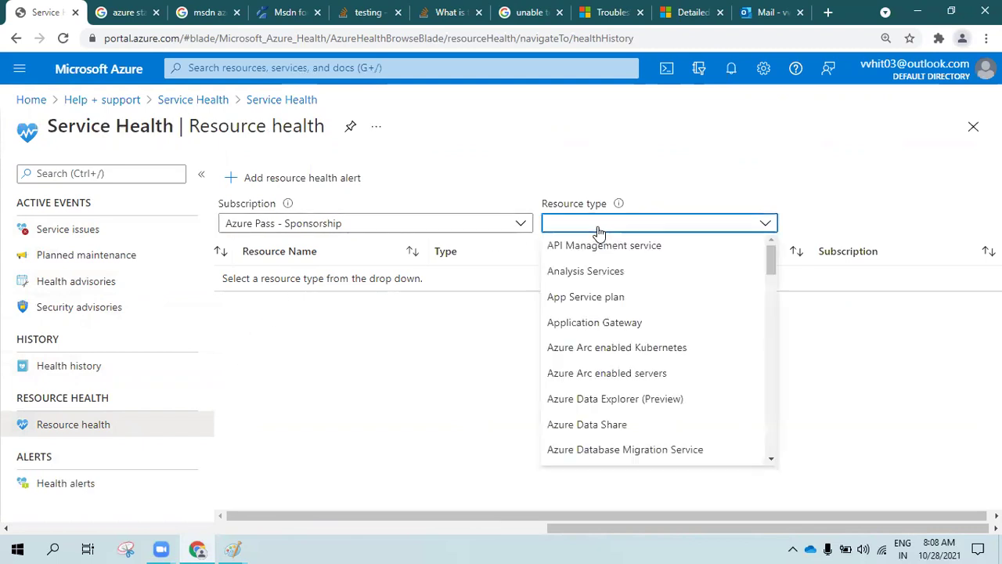
scroll(642, 376, down, 10)
scroll(642, 378, down, 15)
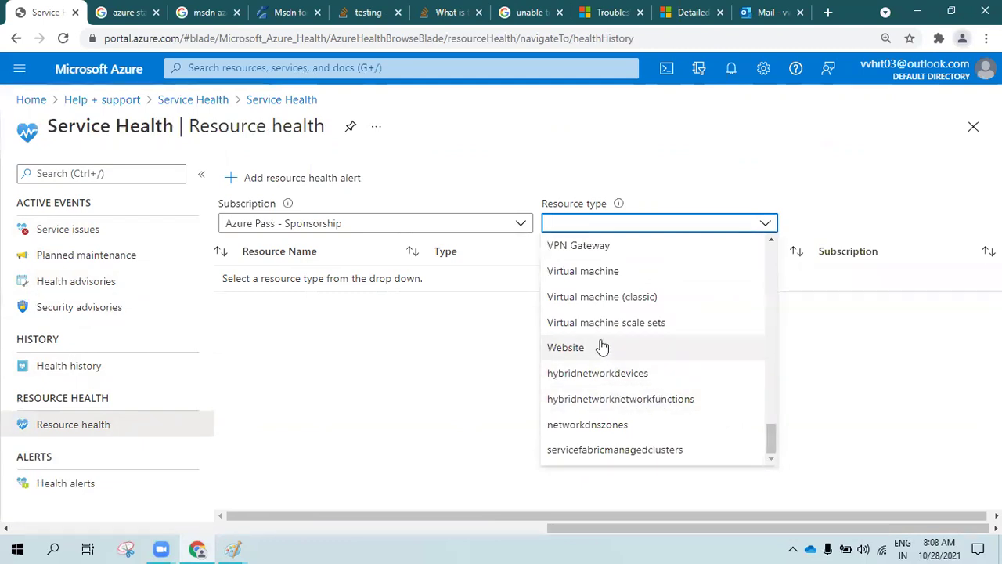
click(601, 271)
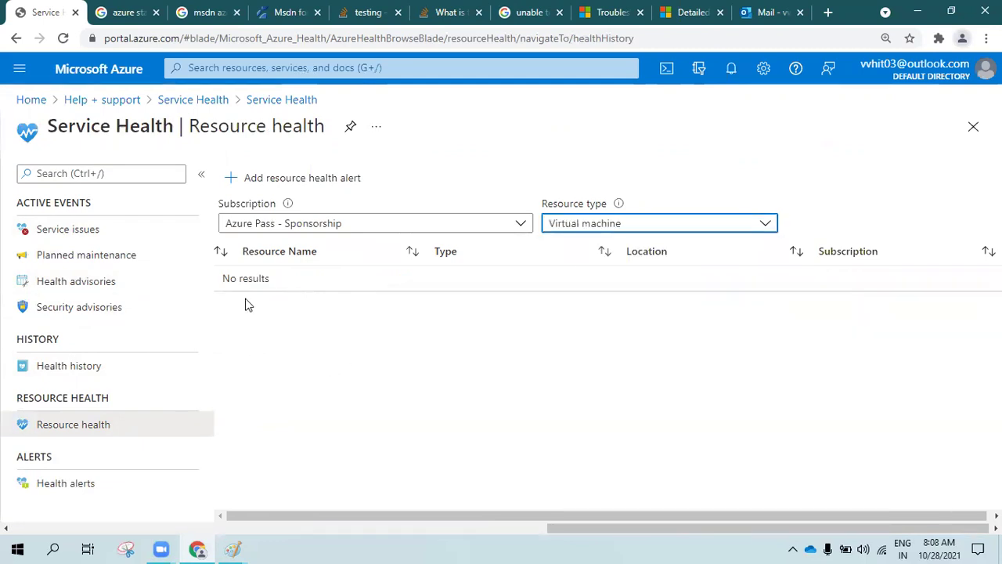
click(297, 321)
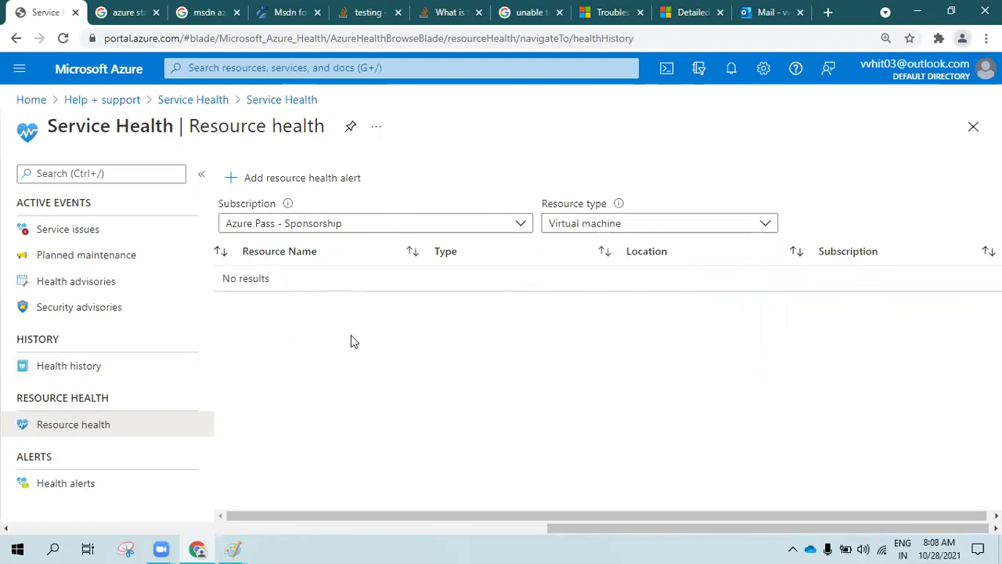
Check Service issues, then view Planned maintenance, which lists no scheduled maintenance events
click(82, 235)
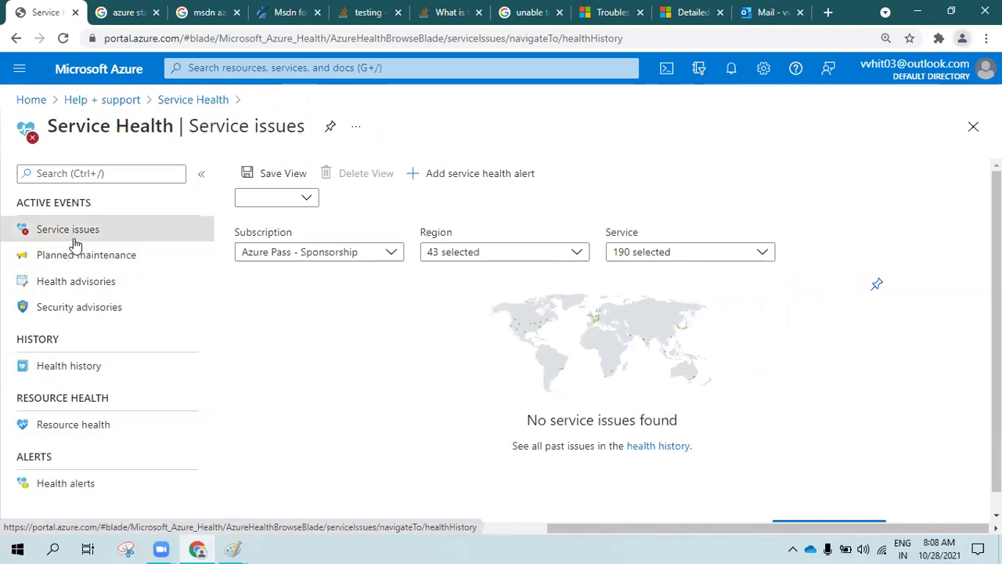
click(75, 255)
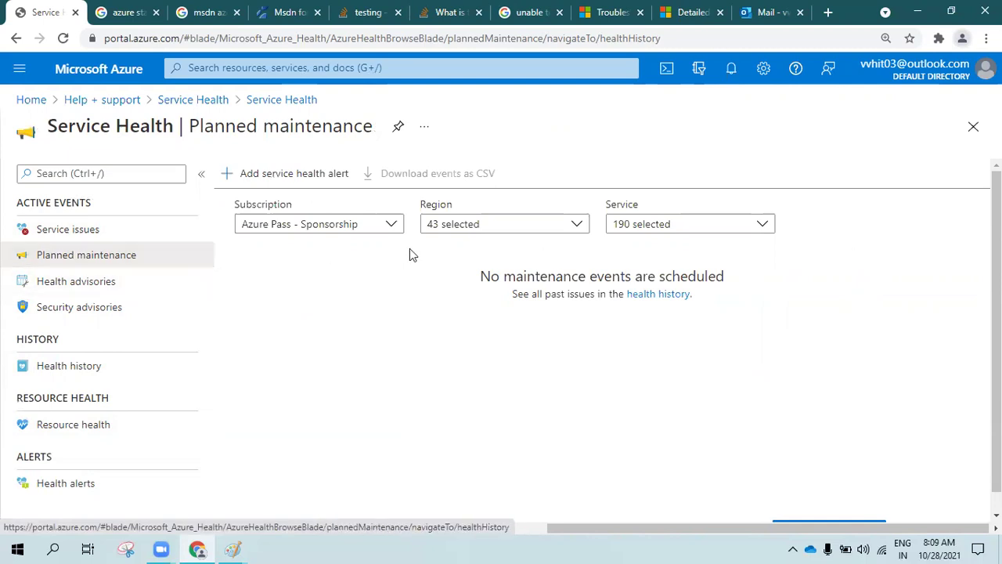
Start a new service health alert rule for the Azure Pass - Sponsorship subscription
click(252, 181)
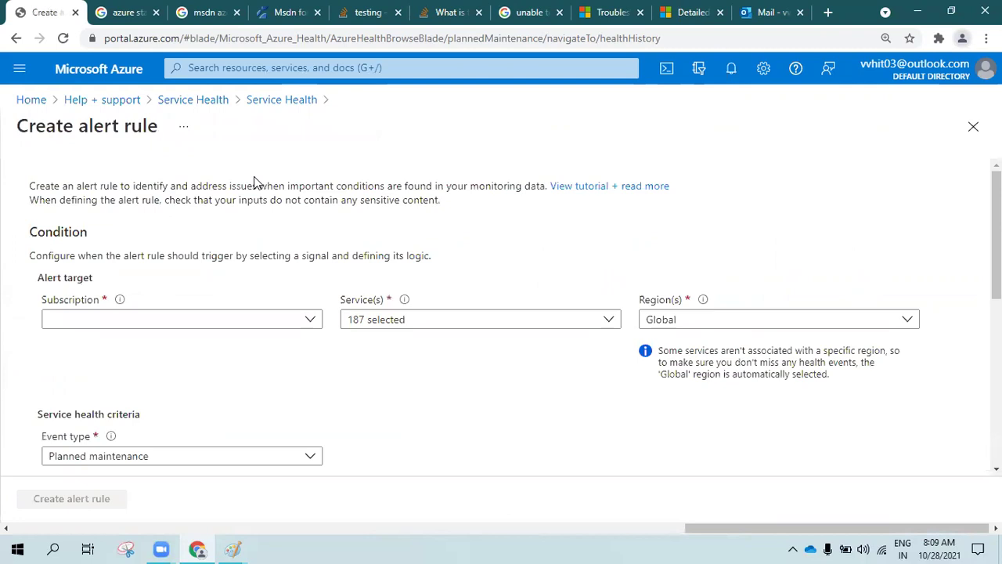
click(175, 321)
click(160, 380)
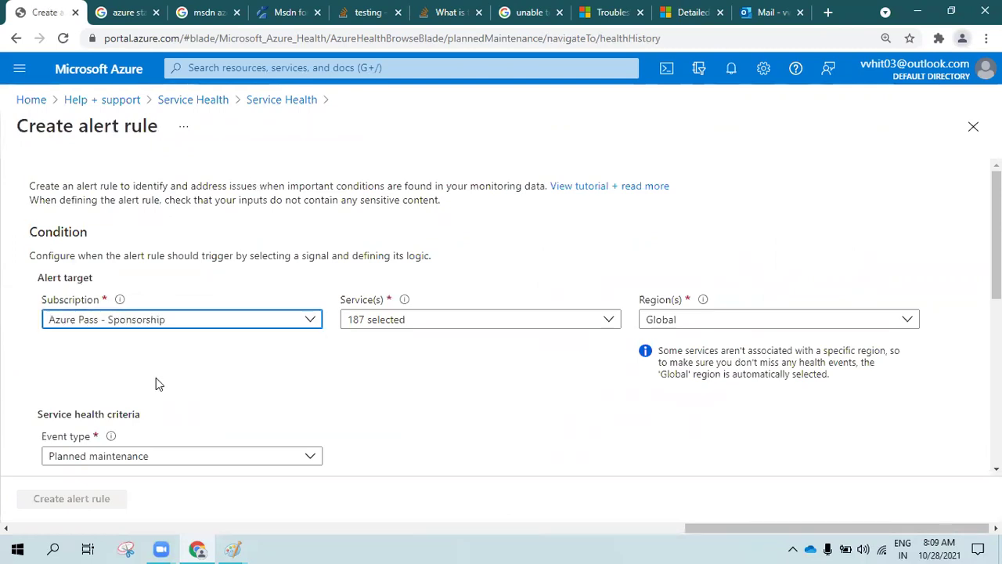
click(398, 321)
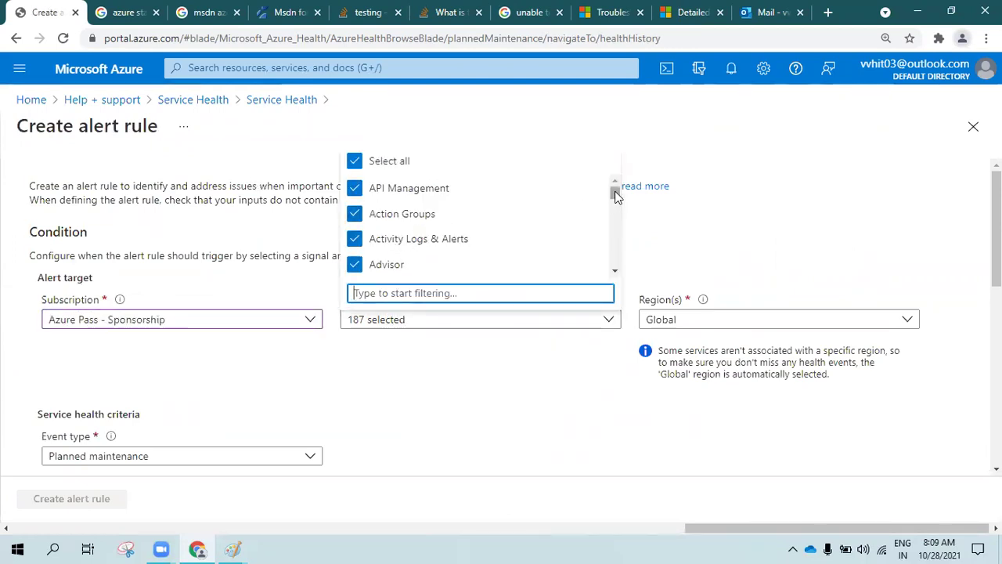
click(786, 320)
Include all 45 regions in the alert and review its event type choices
click(779, 327)
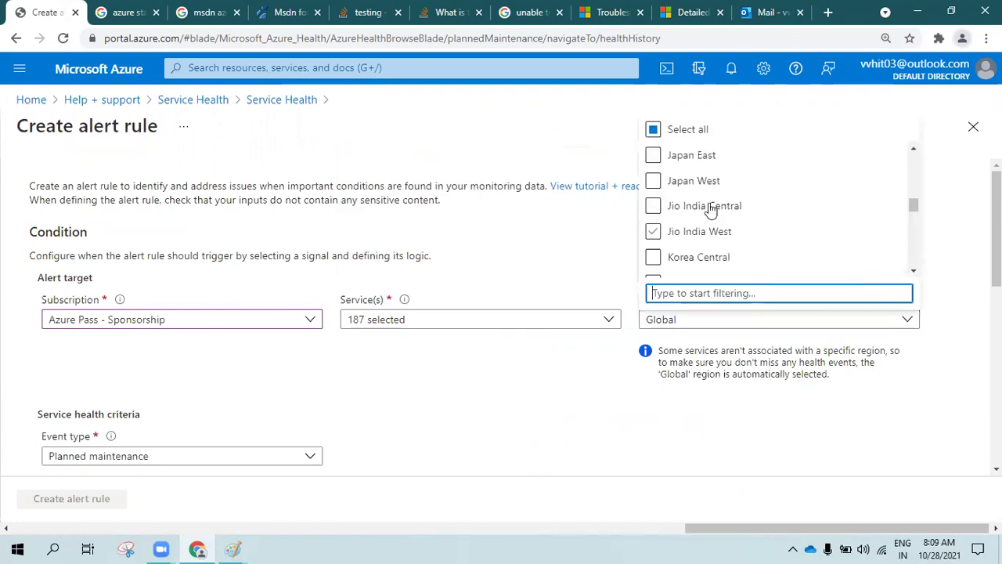
click(653, 131)
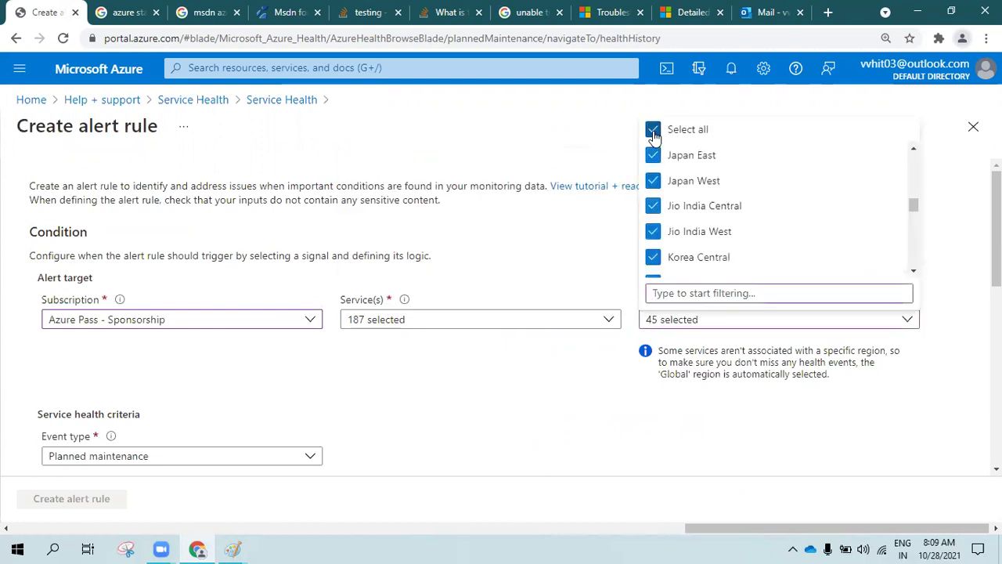
click(563, 239)
scroll(569, 250, down, 2)
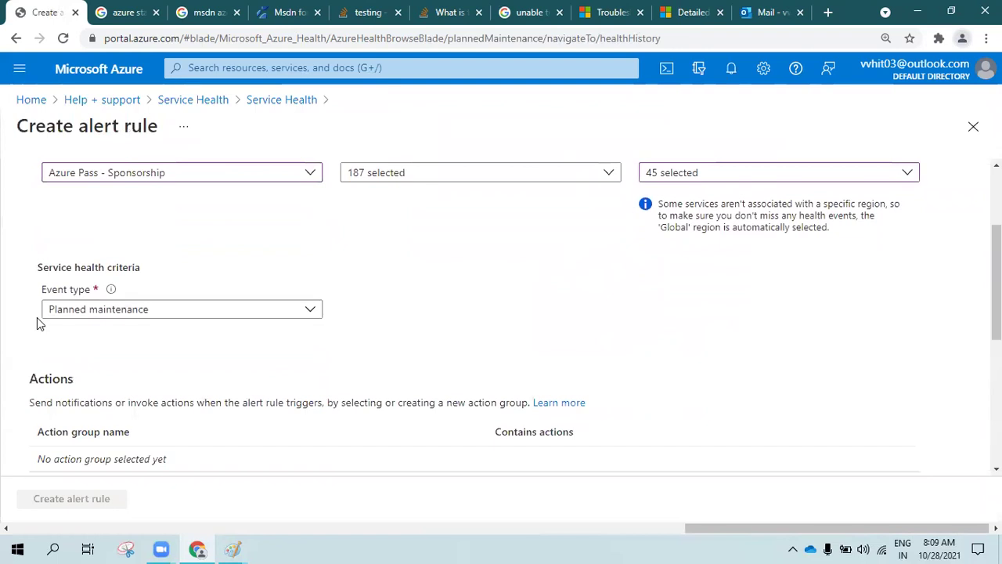
click(81, 314)
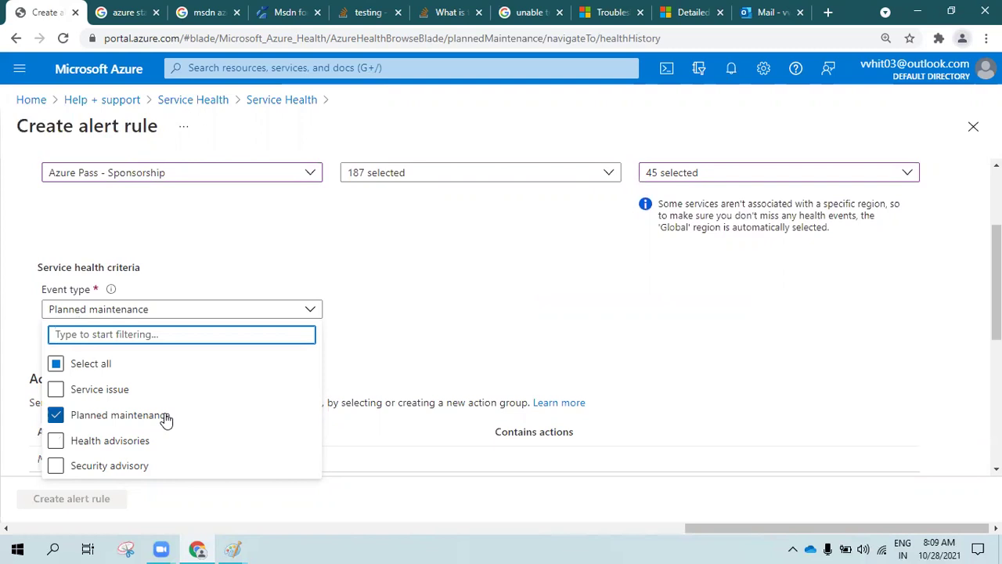
click(541, 309)
click(232, 549)
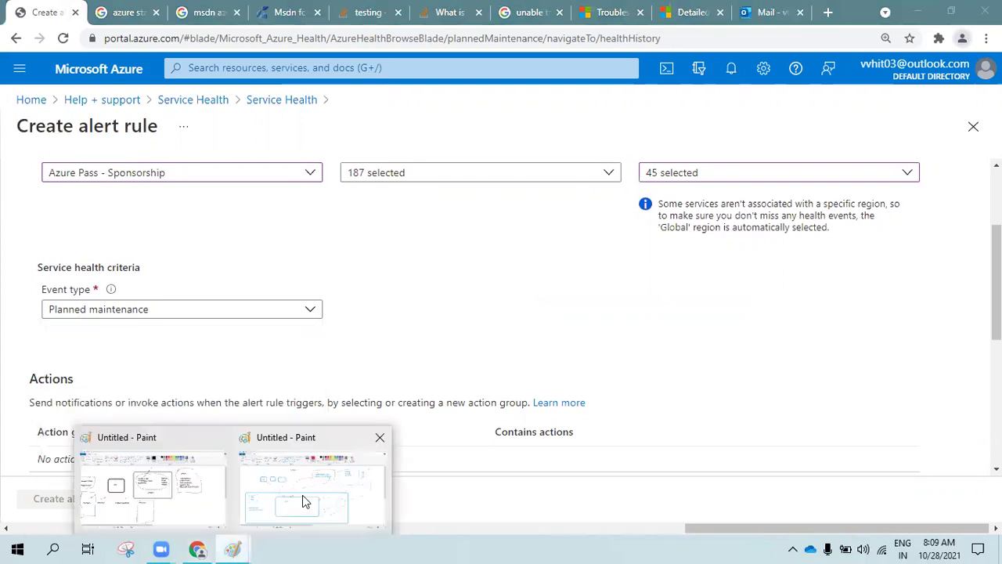
On the second Paint diagram, draw a red arrow into the node box and circle the node label
click(304, 494)
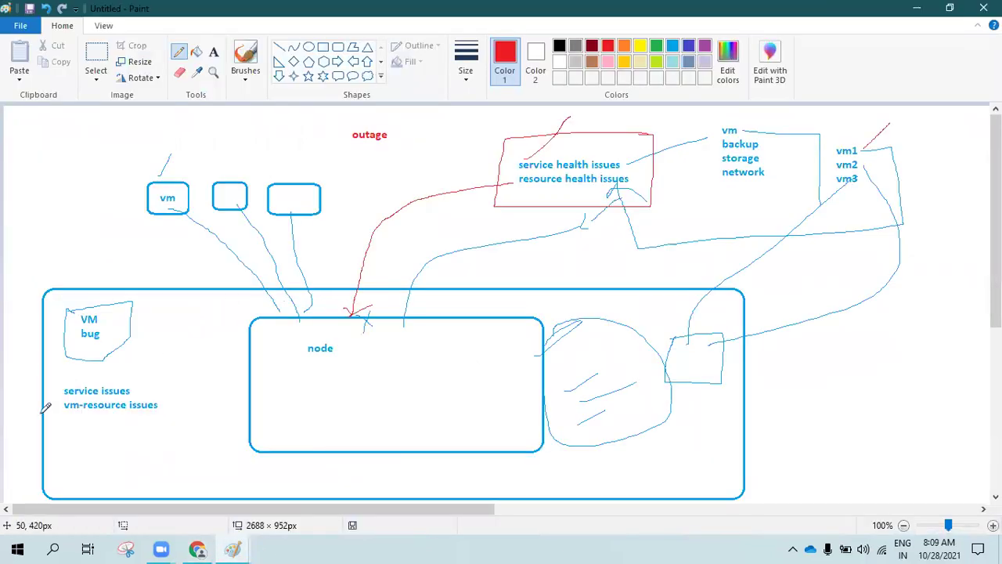
mouse_move(24, 451)
mouse_down()
mouse_move(278, 380)
mouse_move(267, 390)
mouse_up()
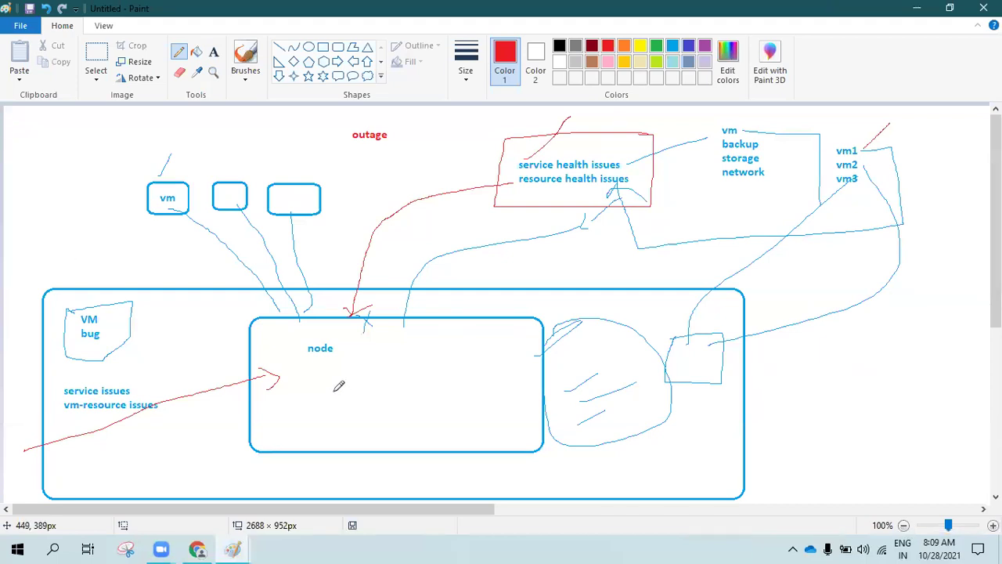
mouse_move(297, 344)
mouse_down()
mouse_move(366, 339)
mouse_move(320, 374)
mouse_move(298, 343)
mouse_up()
mouse_move(322, 247)
mouse_down()
mouse_move(185, 247)
mouse_move(157, 160)
mouse_move(337, 225)
mouse_move(294, 243)
mouse_up()
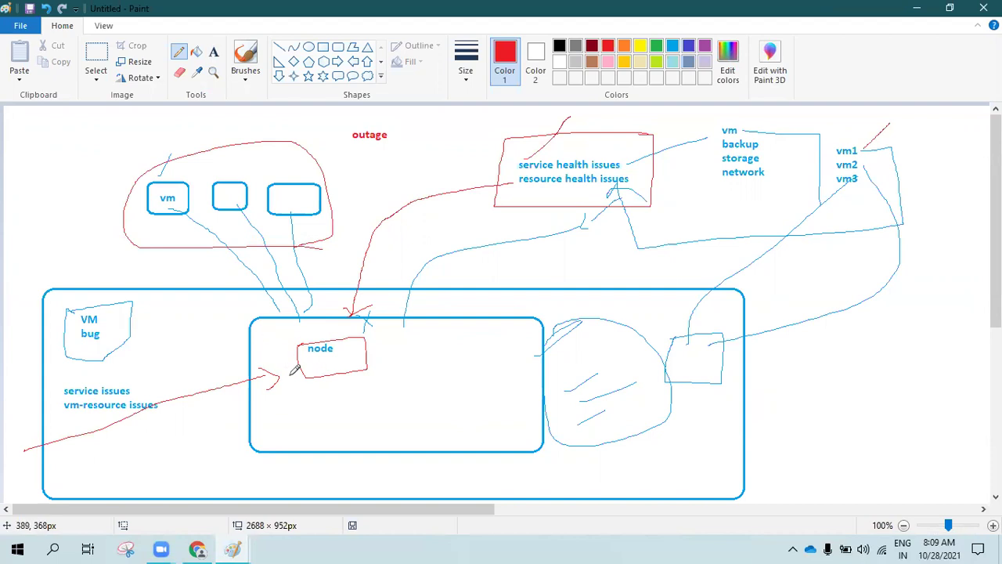
click(197, 549)
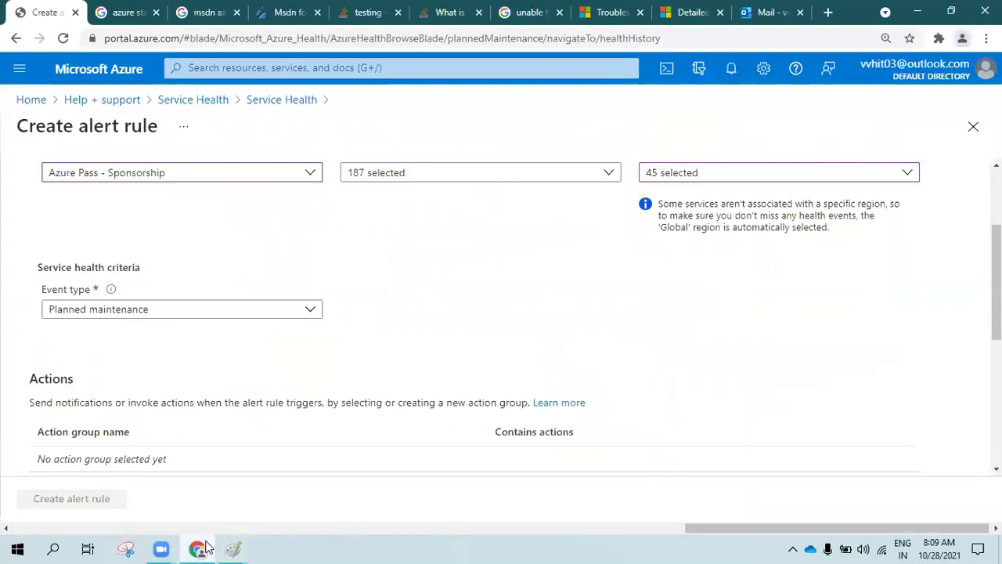
Review the 187 covered services, then add Service issue to the event types alongside Planned maintenance
click(125, 313)
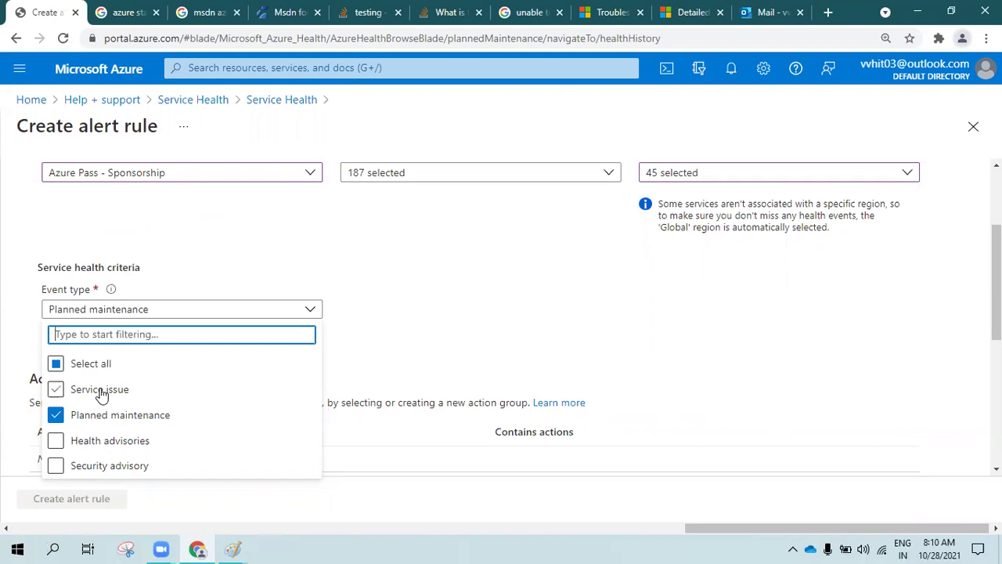
click(513, 177)
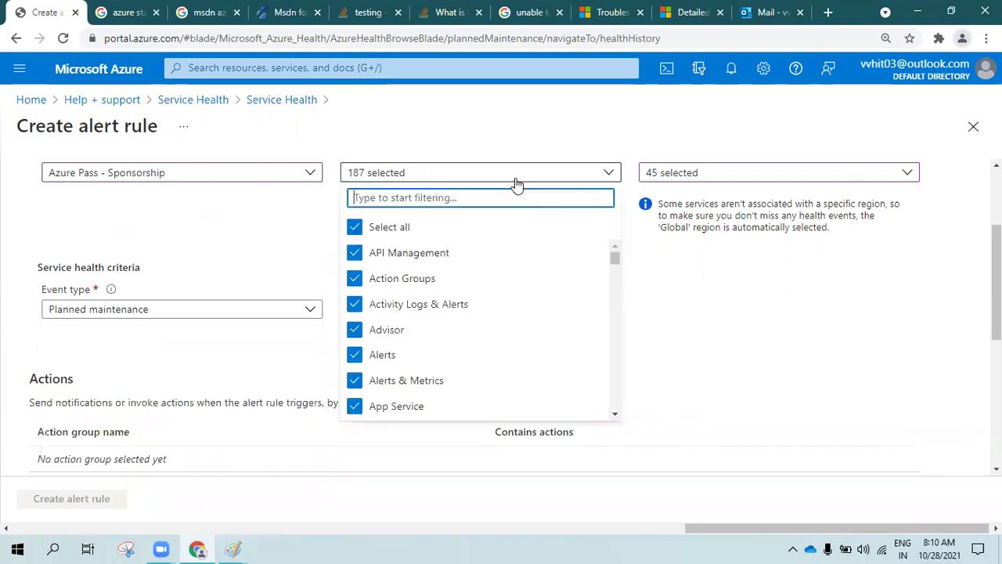
scroll(433, 333, down, 15)
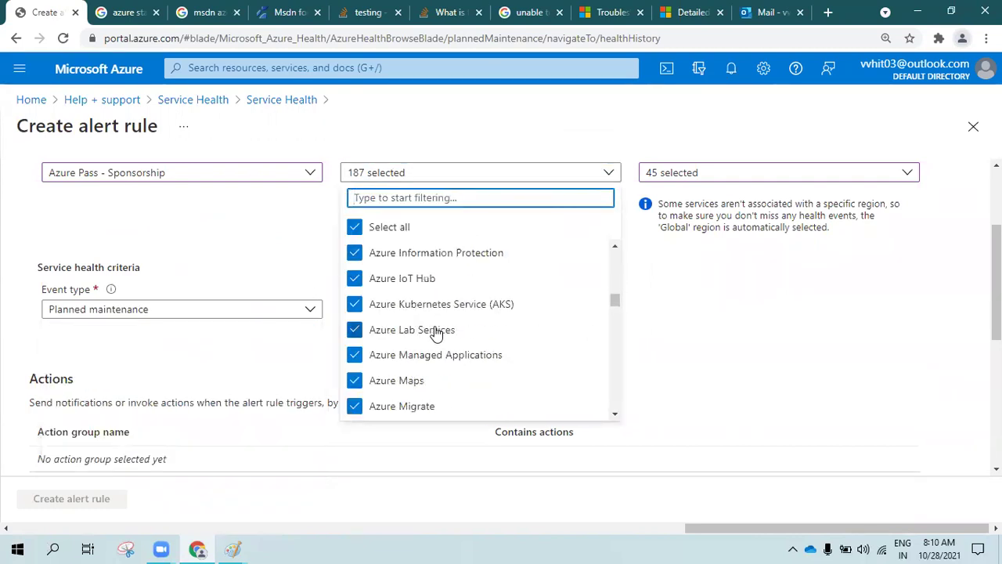
scroll(474, 387, down, 15)
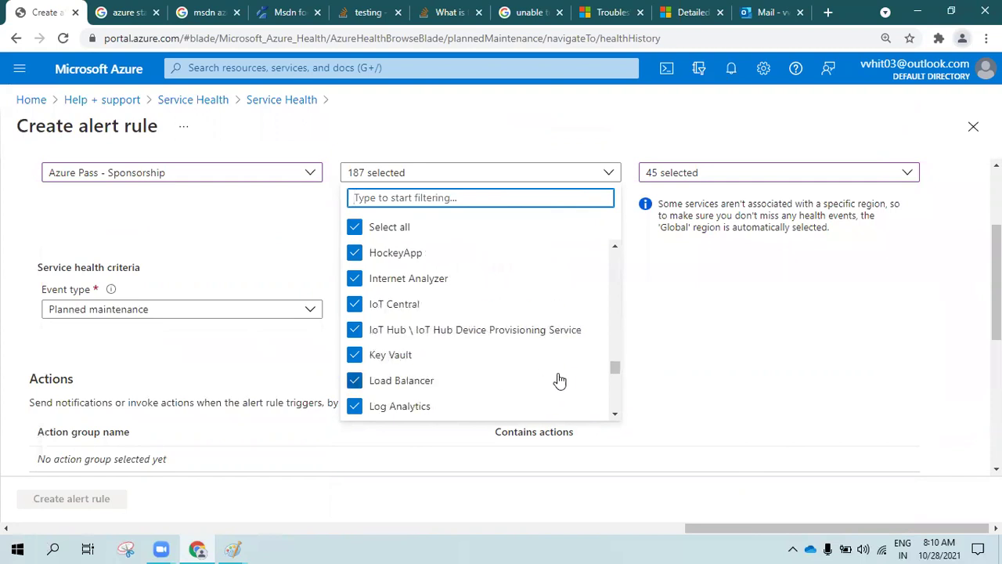
drag(620, 390, 470, 422)
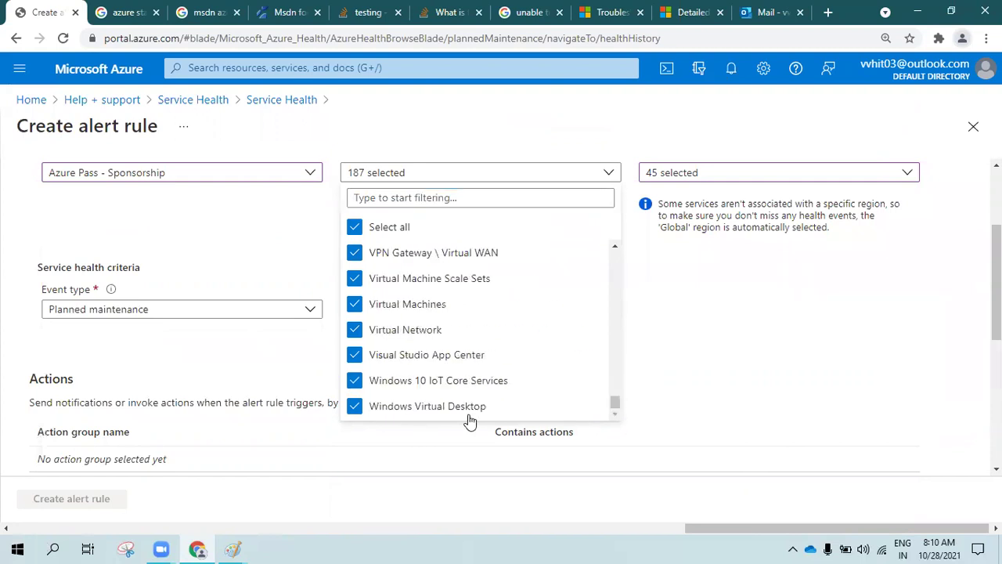
click(133, 314)
click(101, 391)
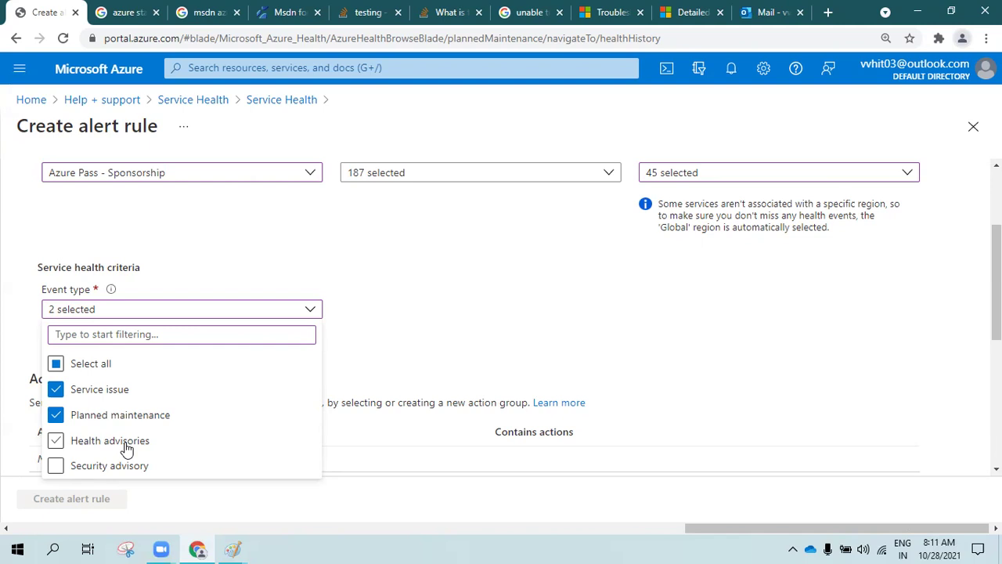
Add Health advisories and Security advisory so the event type reads 4 selected
click(123, 443)
click(117, 468)
click(460, 329)
scroll(459, 323, down, 3)
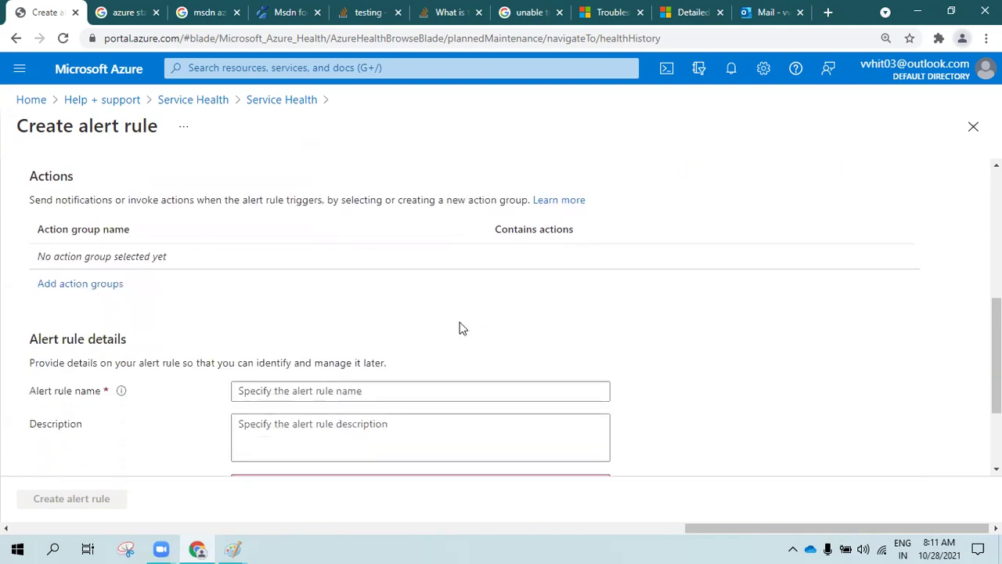
scroll(78, 284, up, 3)
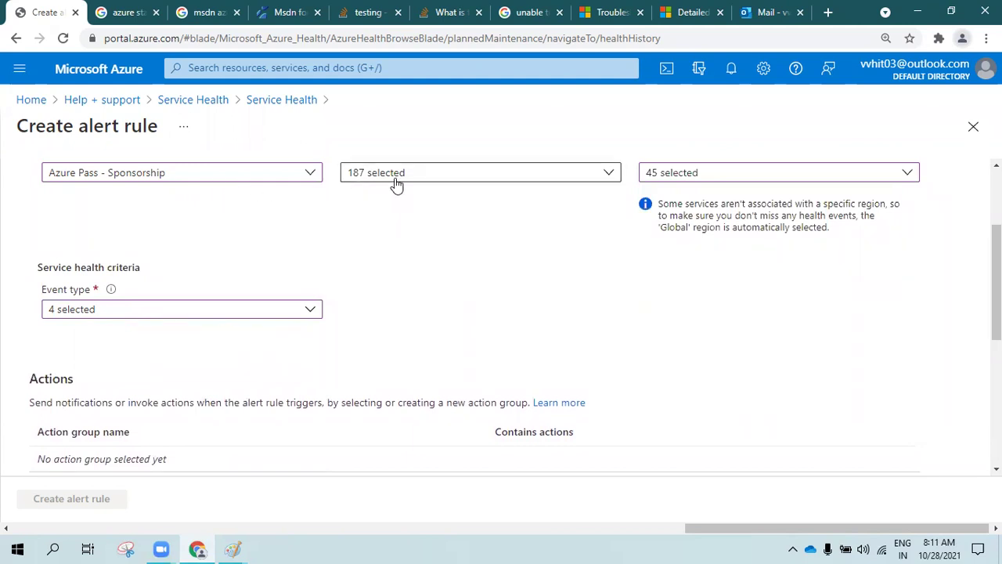
Review the included regions and the Service health criteria section
click(698, 172)
click(666, 130)
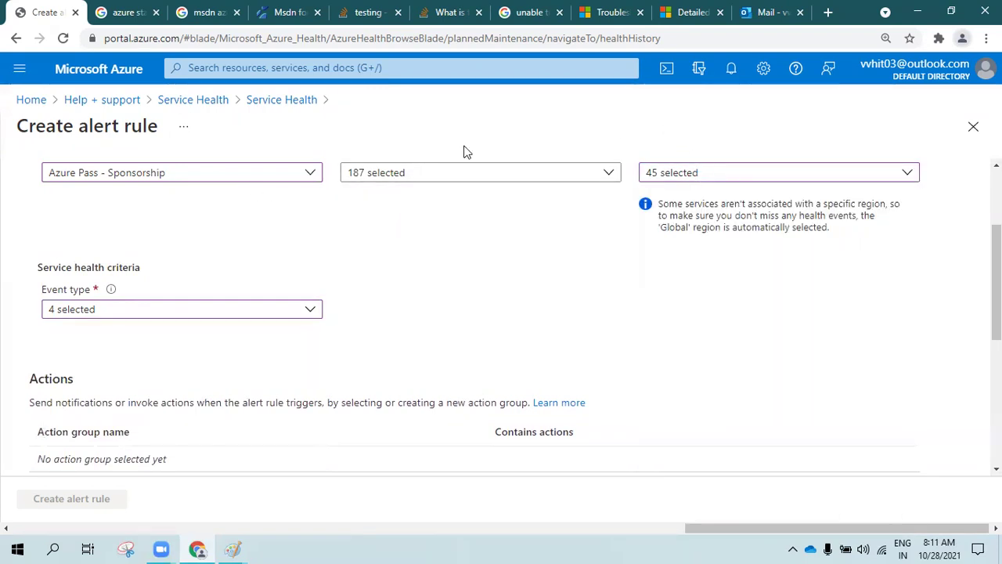
triple_click(67, 266)
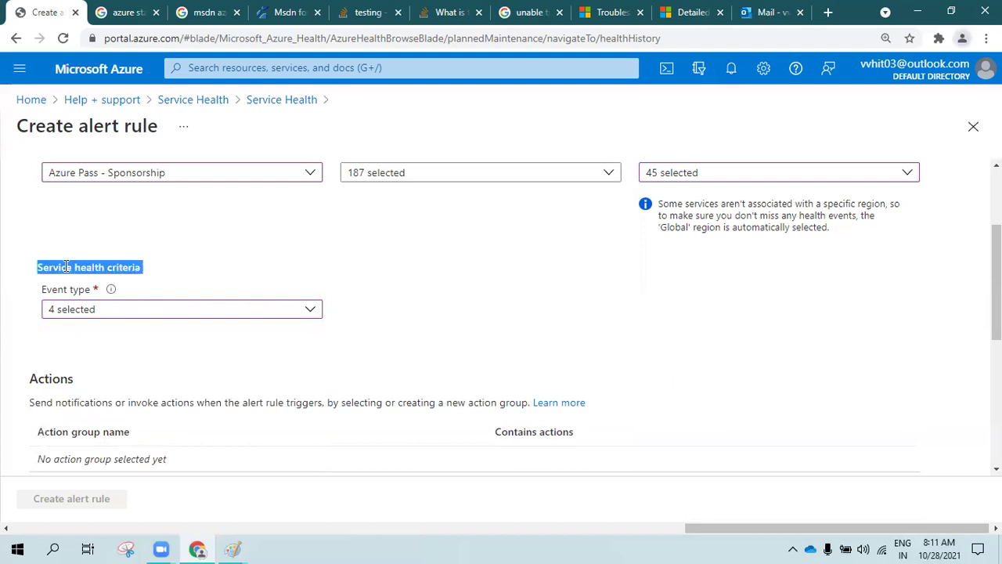
click(66, 266)
scroll(98, 347, down, 2)
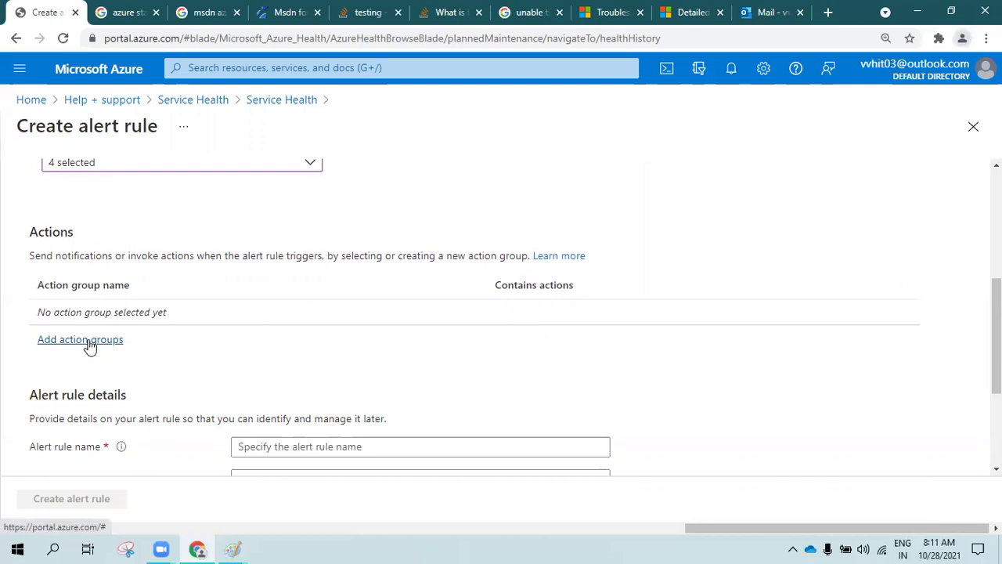
scroll(86, 302, up, 2)
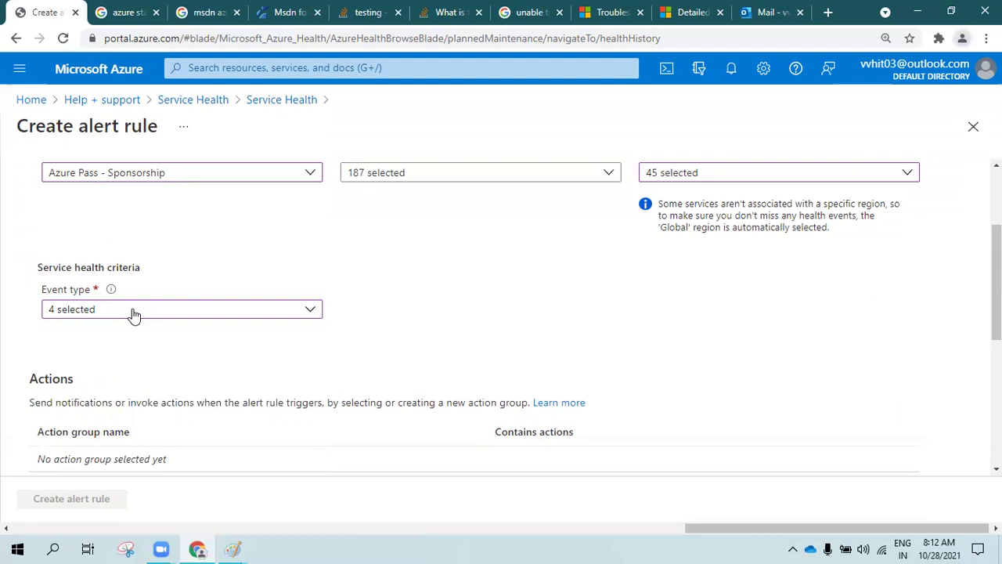
Reopen the event type list to confirm all four types are checked
click(133, 313)
scroll(83, 384, down, 3)
scroll(229, 288, up, 3)
click(141, 280)
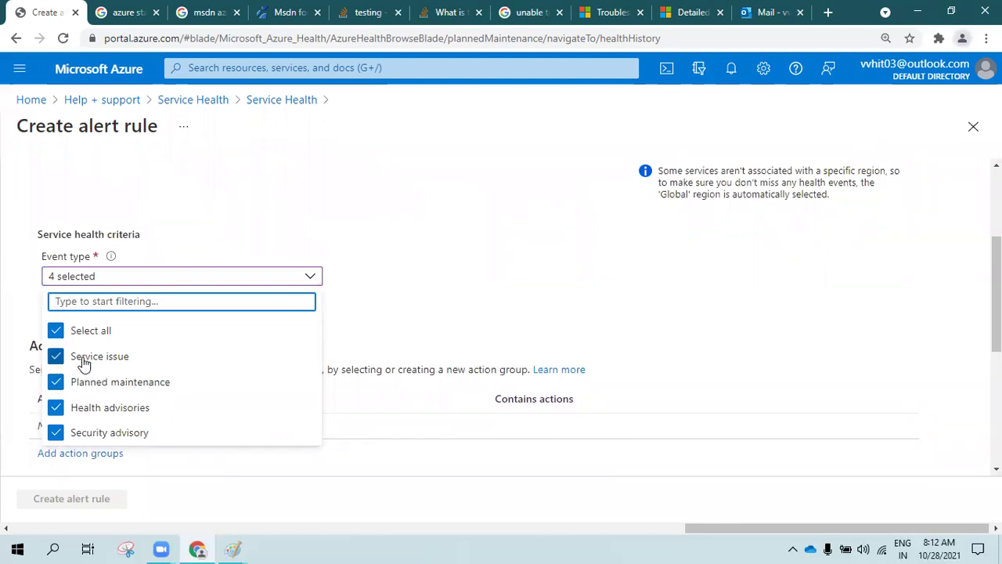
click(420, 268)
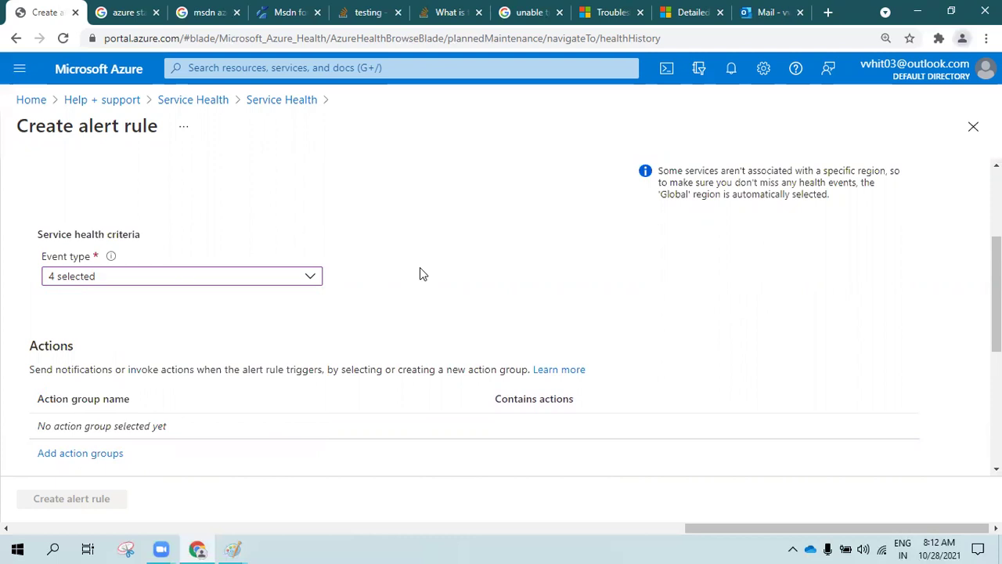
click(183, 274)
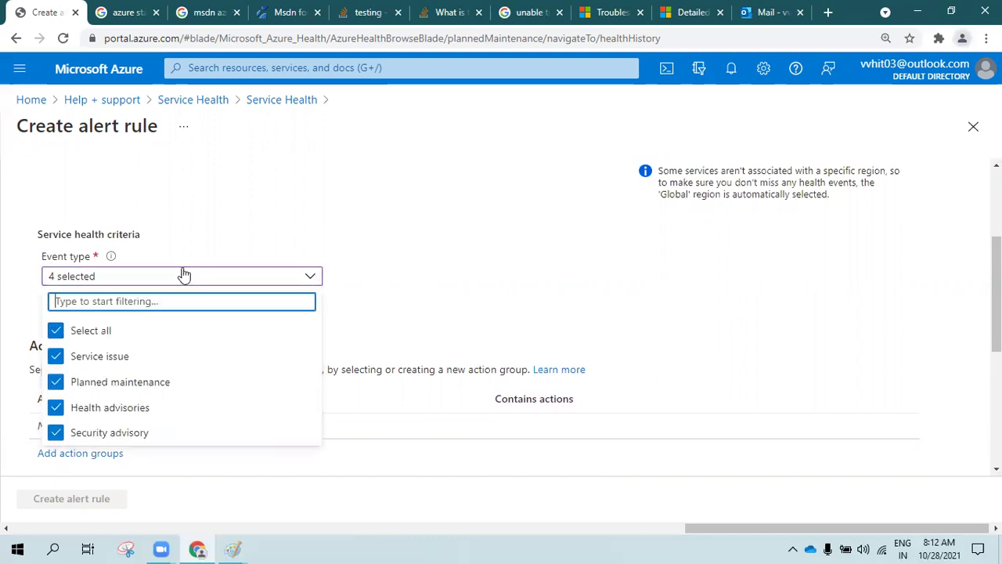
click(338, 203)
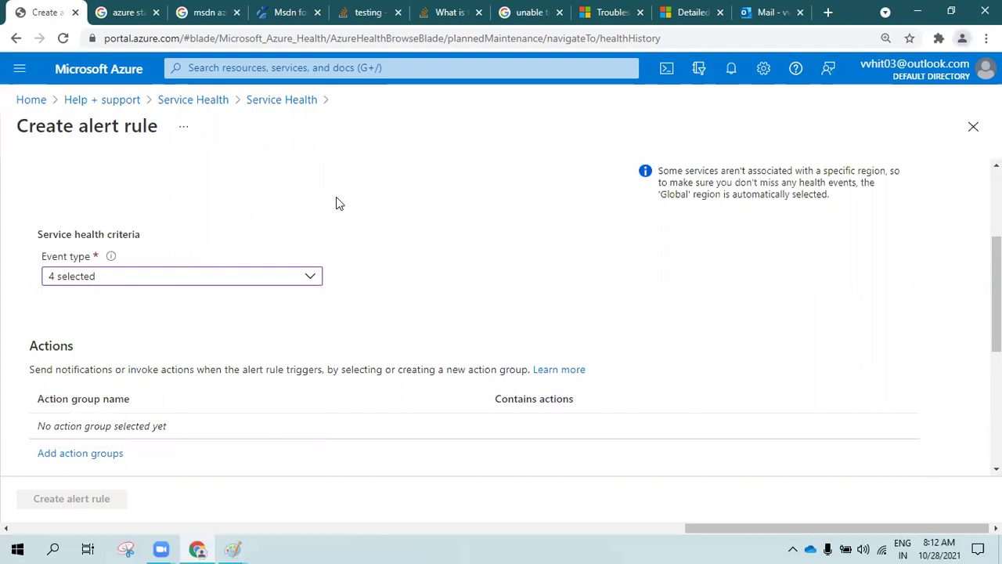
scroll(336, 204, down, 1)
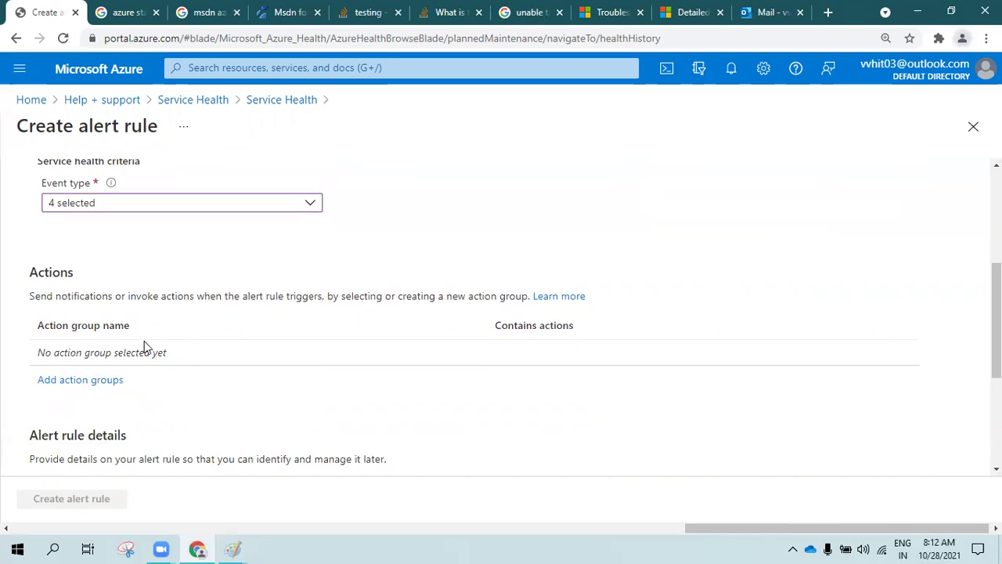
Start a new action group and create the new resource group SH-GROUP for it
click(90, 381)
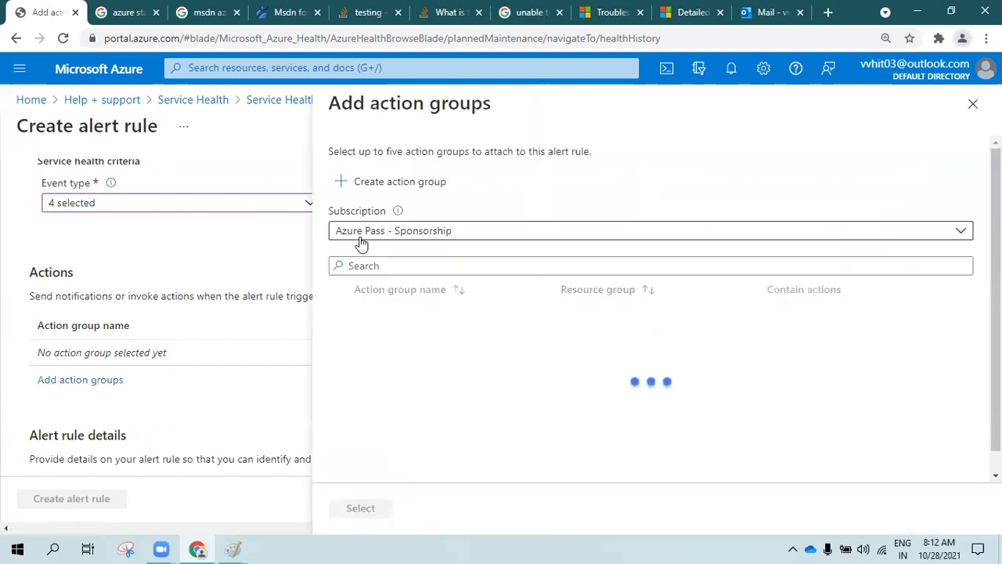
click(367, 192)
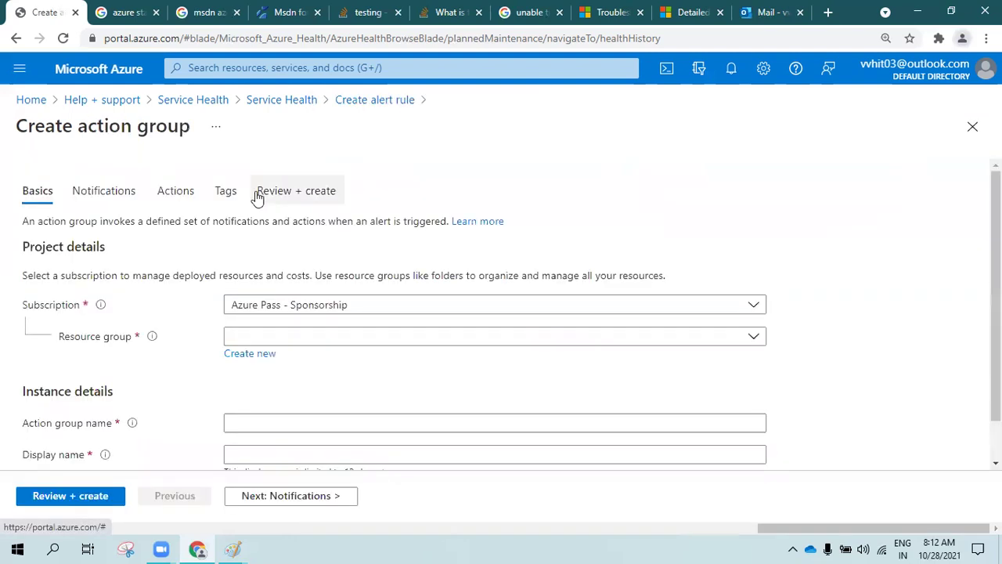
click(267, 339)
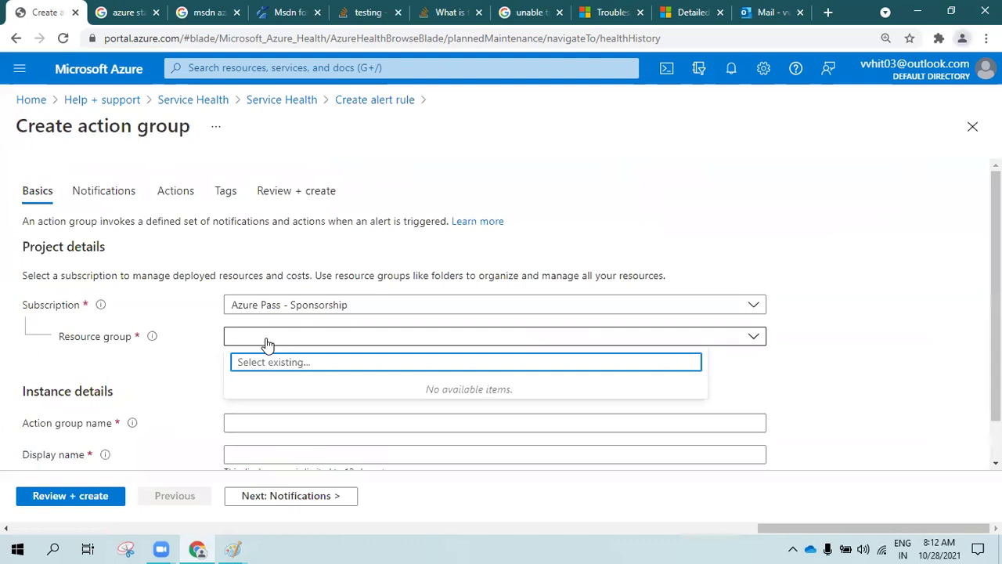
click(201, 353)
click(244, 354)
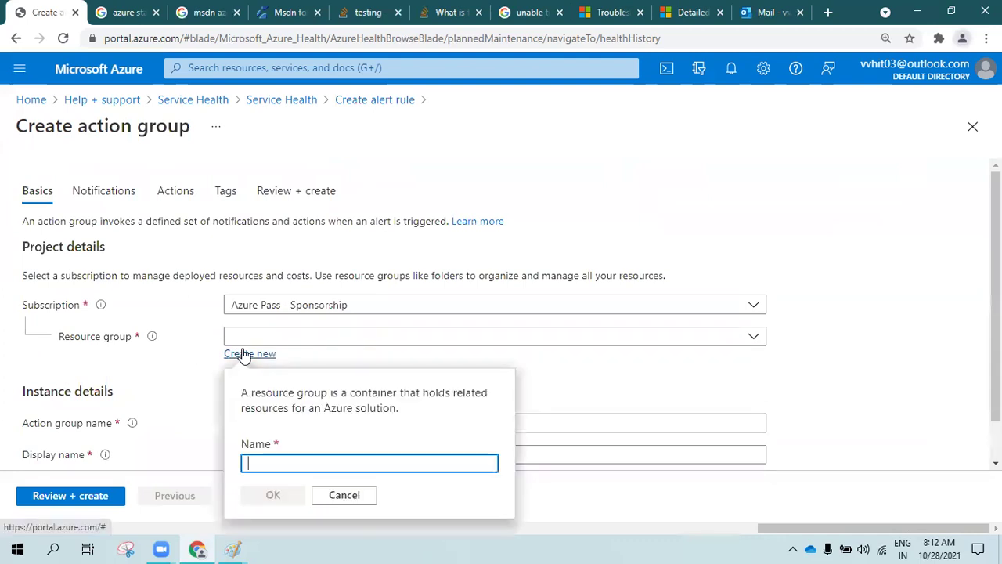
text(aggroup)
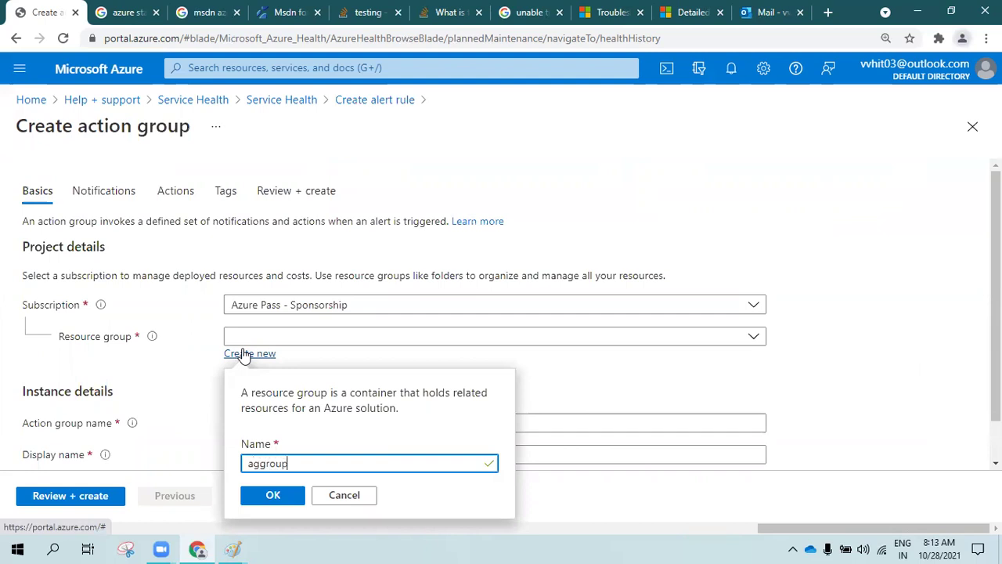
click(259, 465)
double_click(261, 465)
text(SH-GROUP)
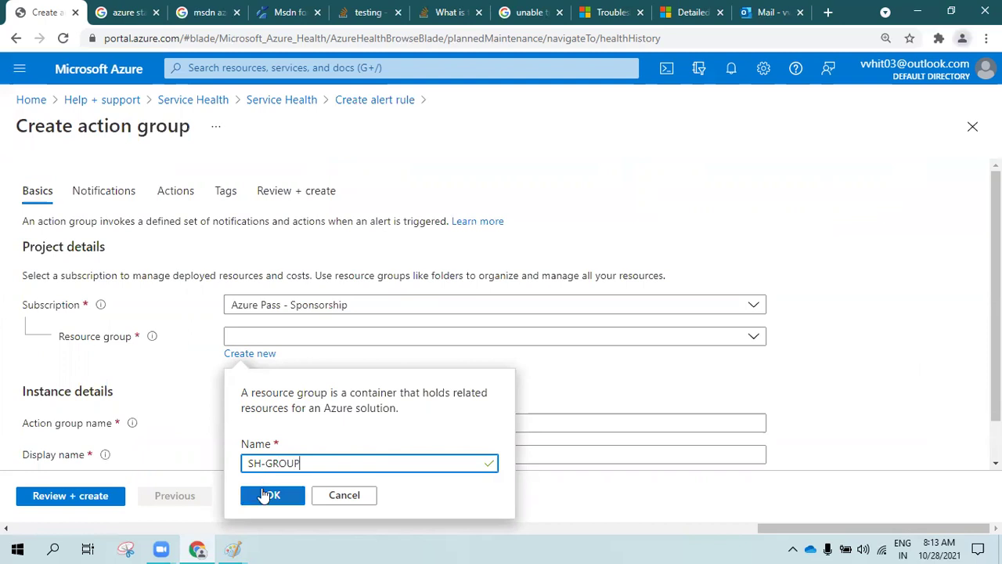
click(266, 495)
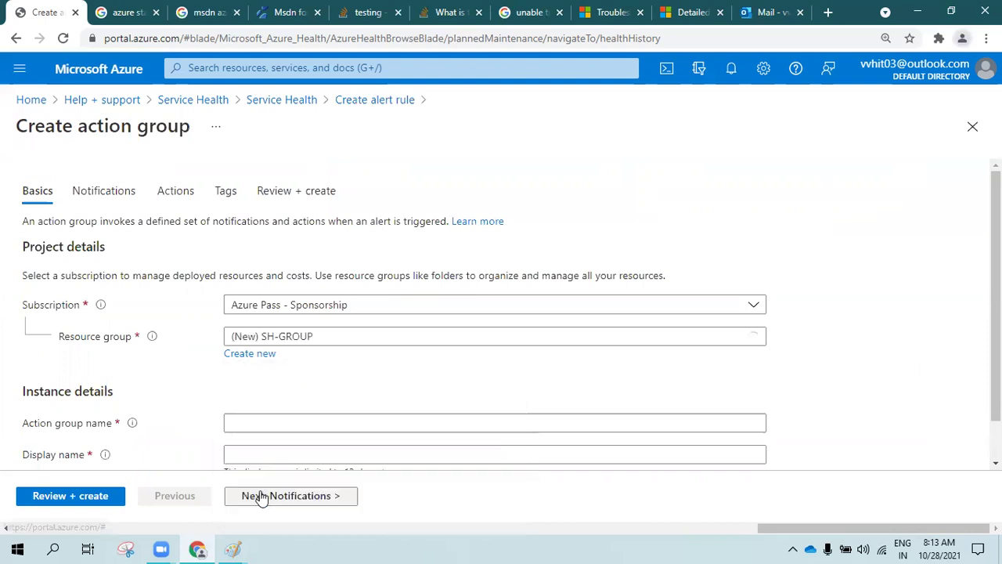
Name the action group SH-Alert and continue to Notifications
click(271, 426)
text(SH)
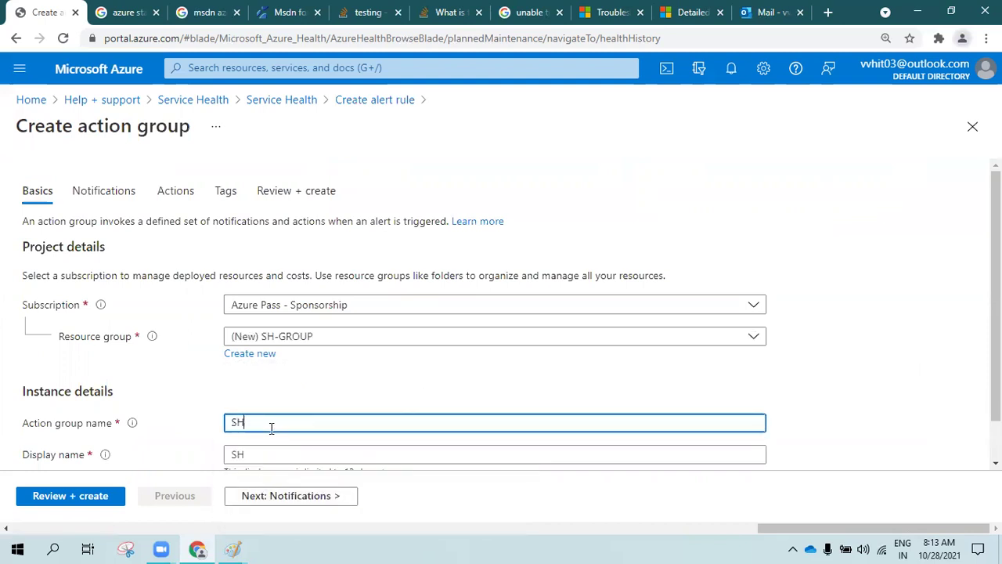
text(-Alert)
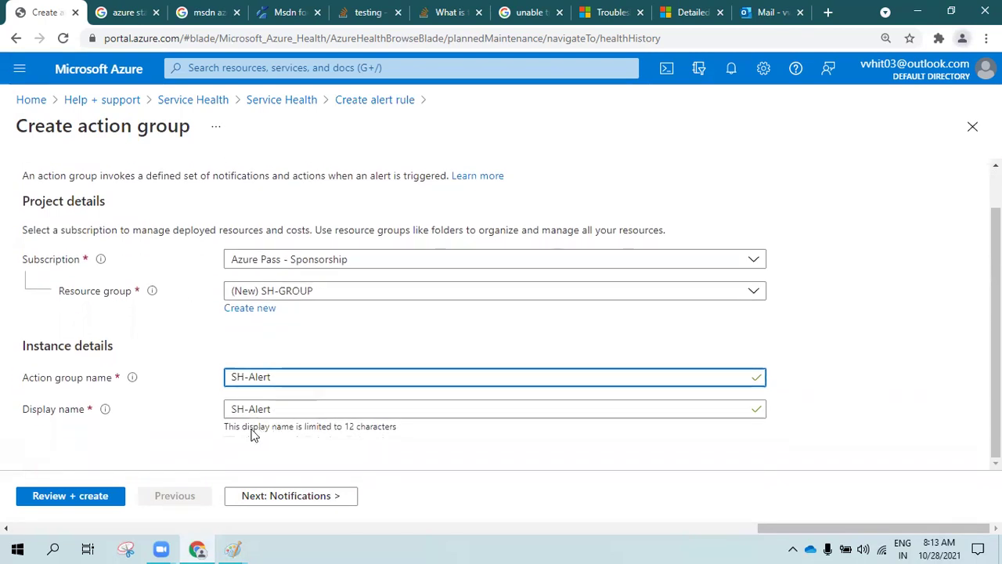
click(279, 498)
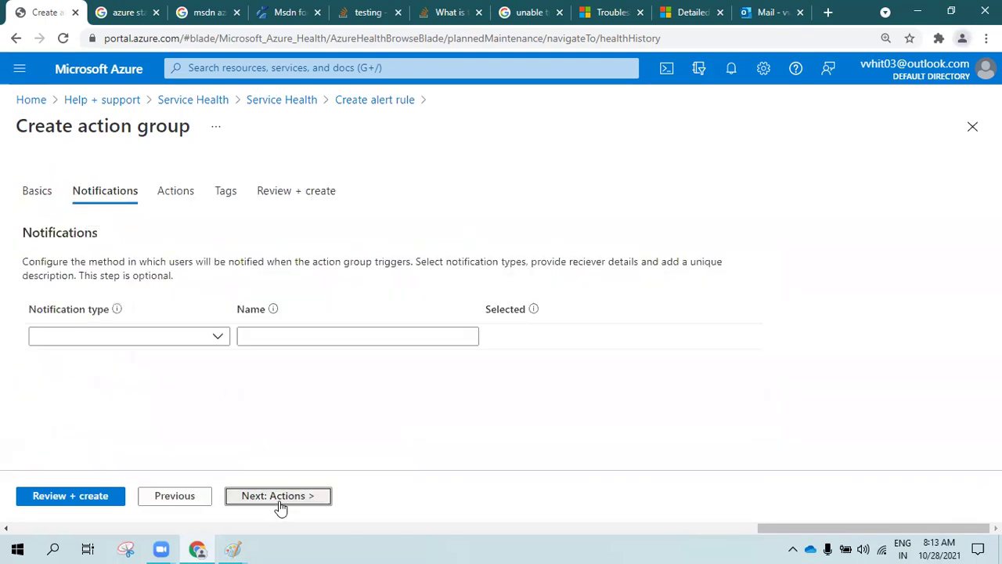
Add an Email/SMS/Push/Voice notification sending email to the recipient's address, with SMS left off
click(73, 340)
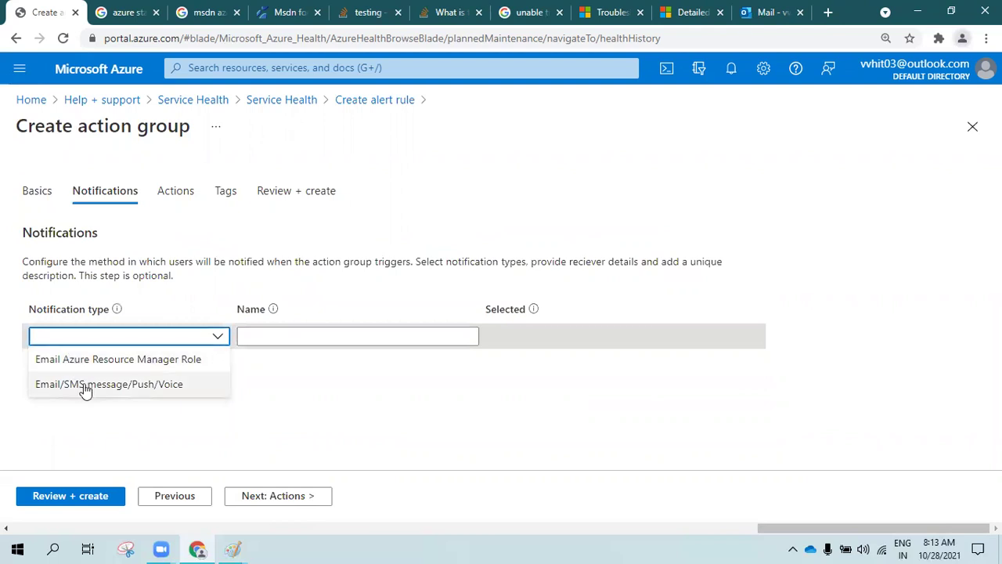
click(137, 383)
click(564, 182)
click(640, 202)
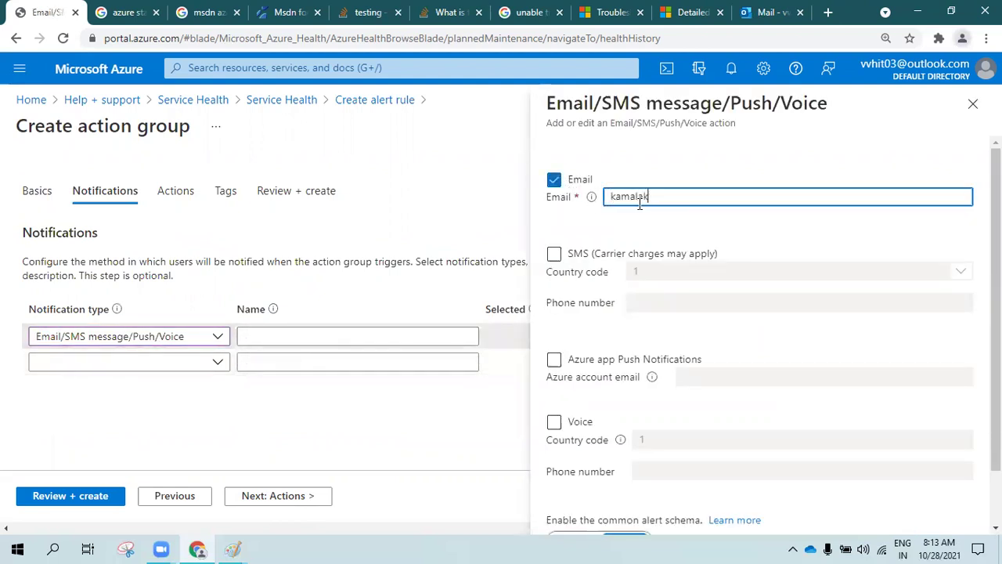
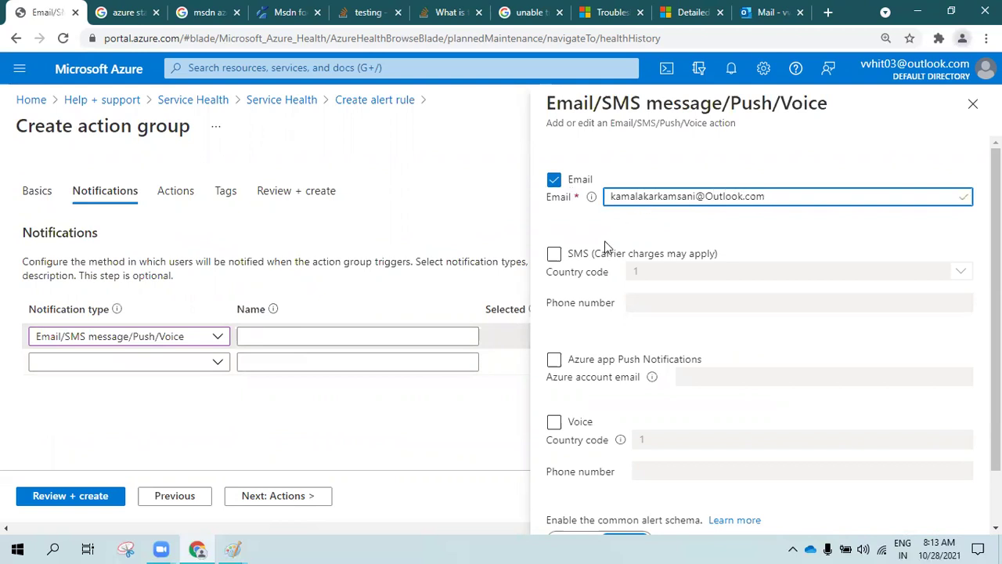
click(564, 256)
click(685, 274)
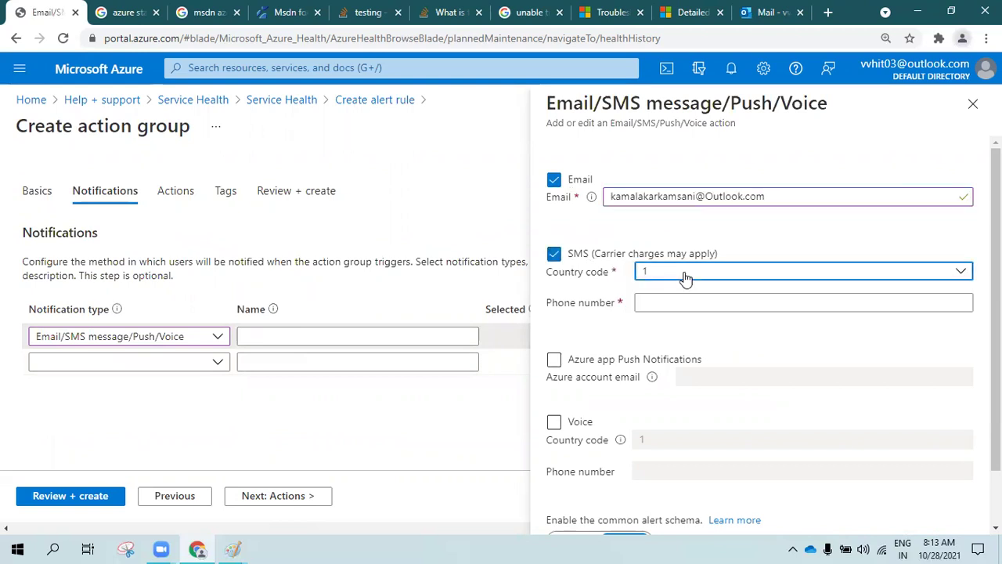
click(555, 254)
scroll(616, 410, down, 2)
click(579, 509)
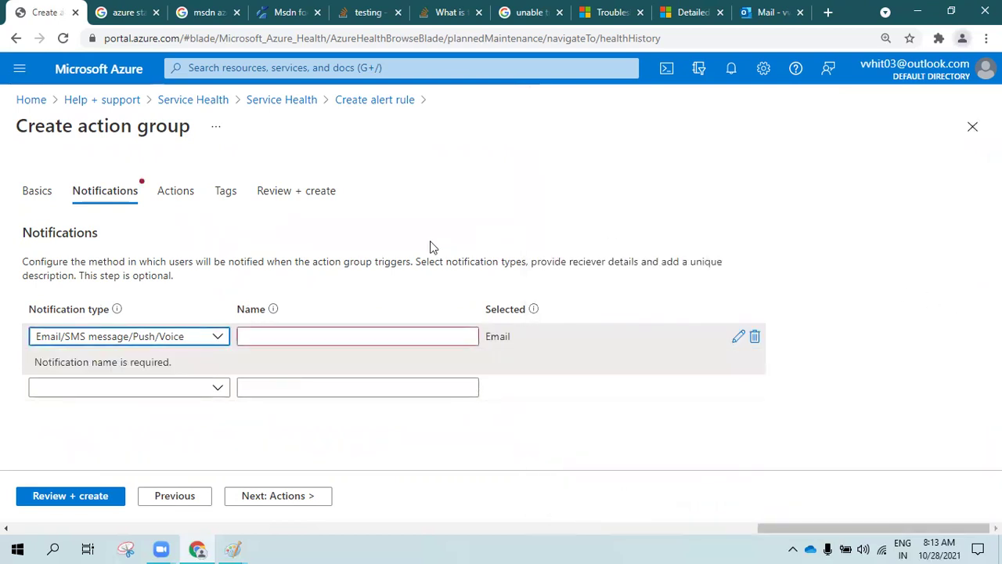
Name the email notification 'Email' and continue to Actions
click(259, 496)
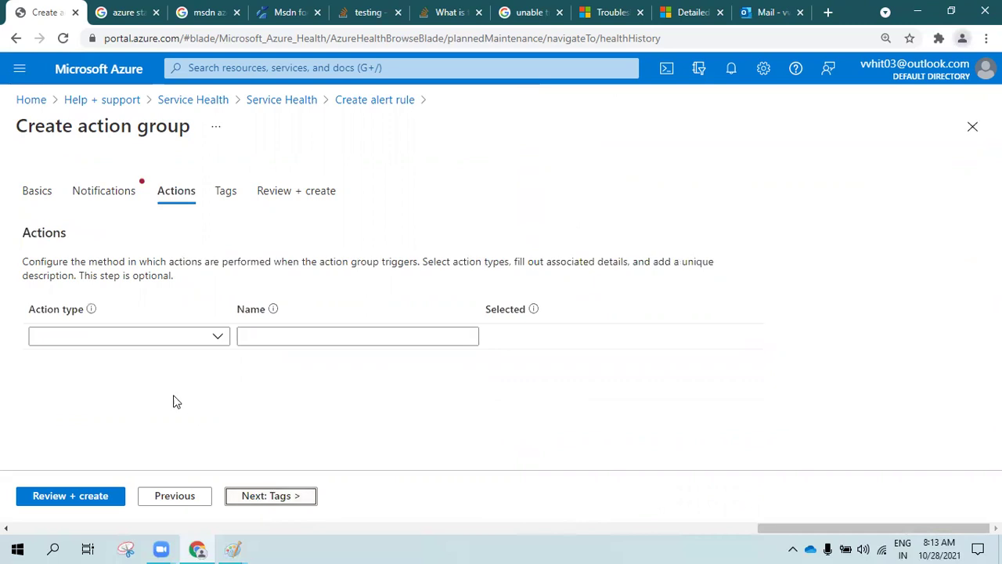
click(174, 496)
click(254, 336)
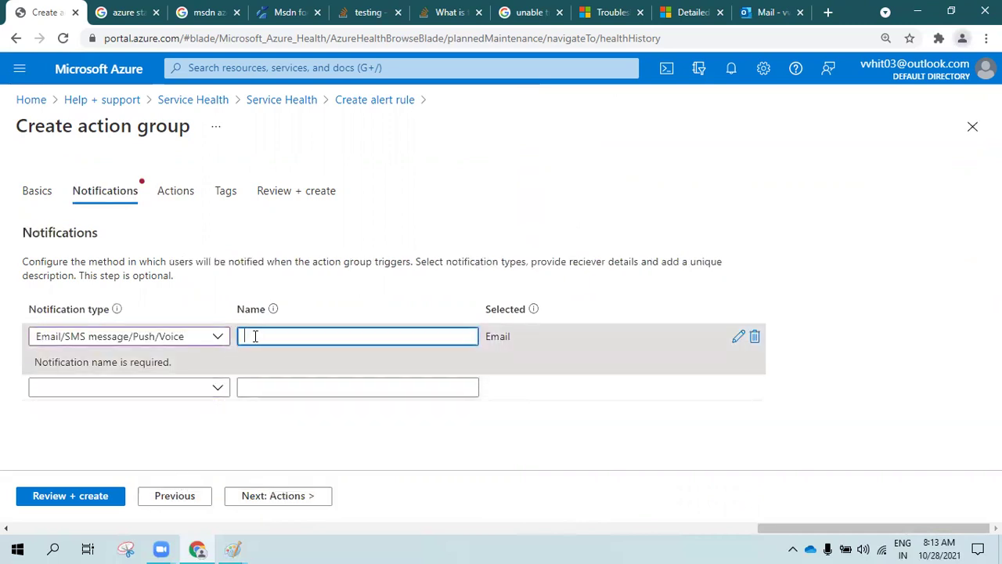
text(Email)
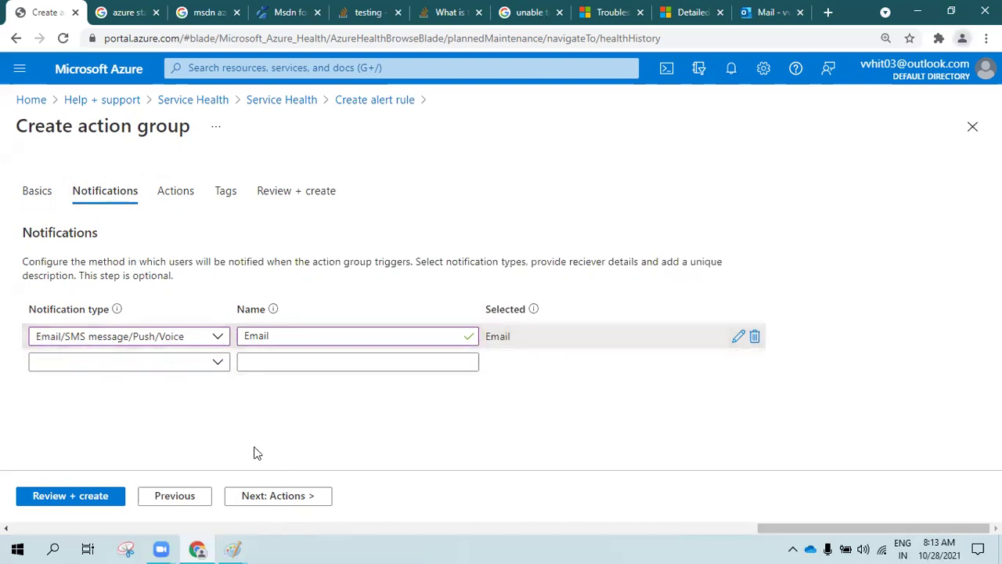
click(270, 495)
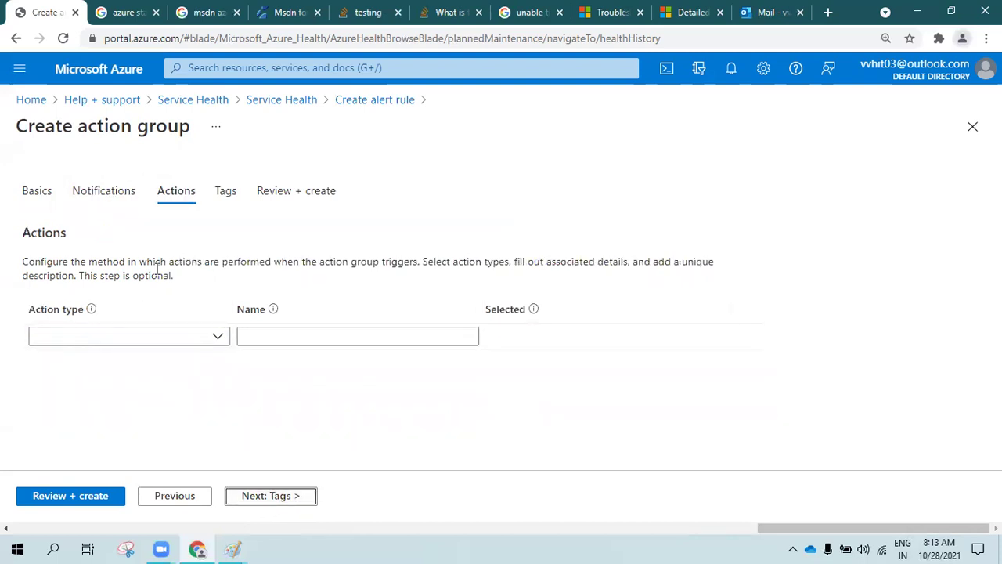
Skip actions and create the action group through Tags and Review + create
click(150, 337)
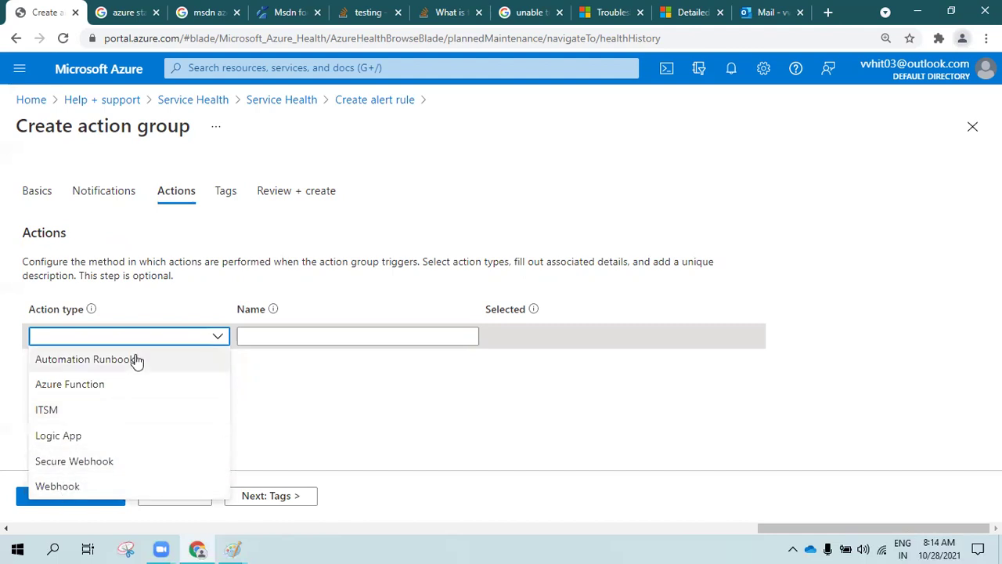
click(221, 267)
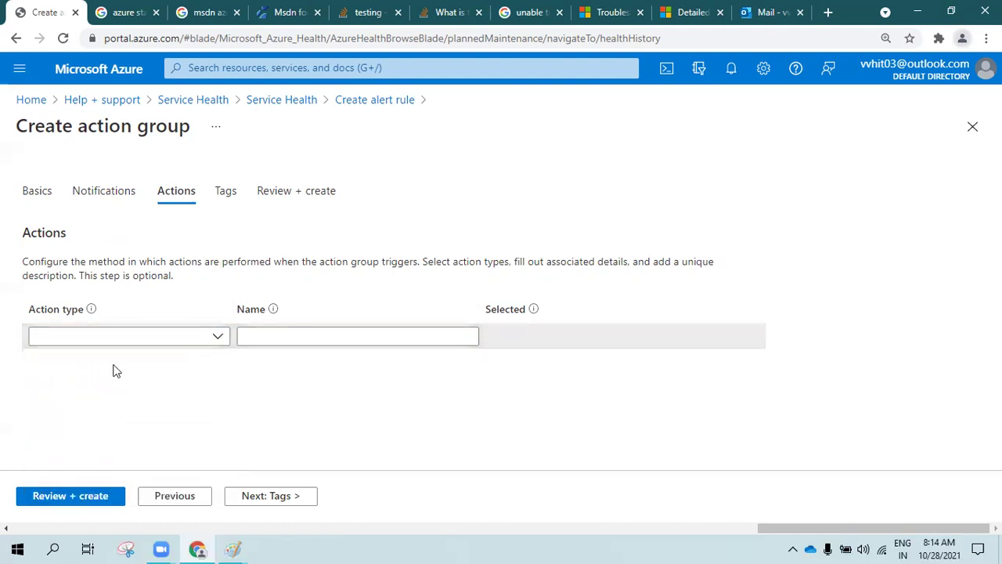
click(272, 493)
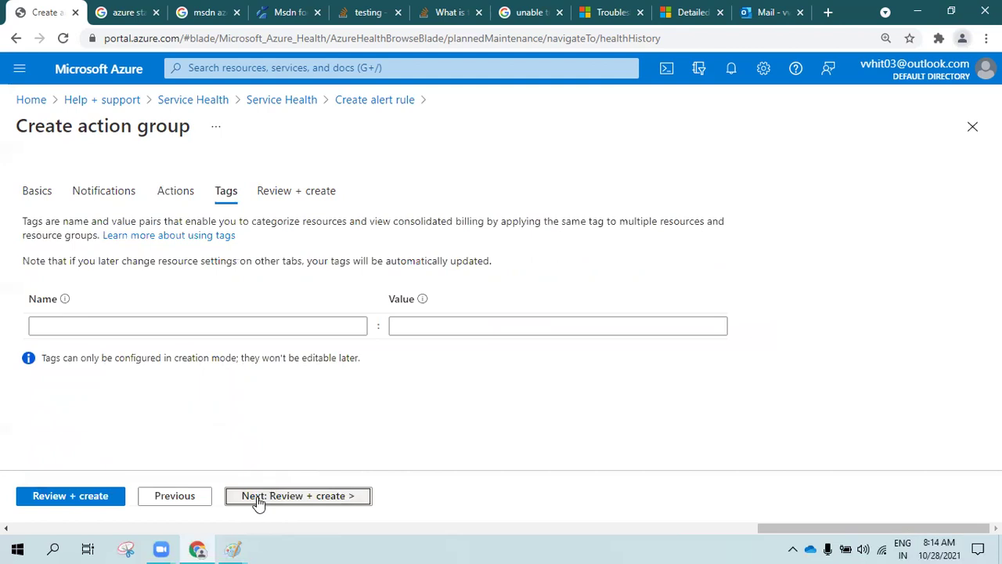
click(258, 498)
click(51, 491)
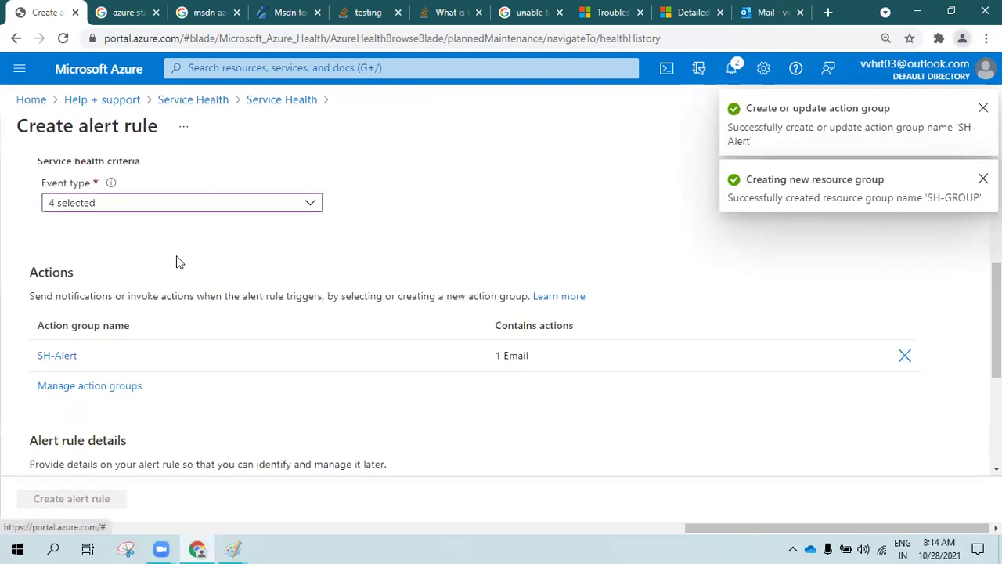
Enter 'Service Health Alerts' as the alert rule name
scroll(96, 351, down, 3)
click(304, 272)
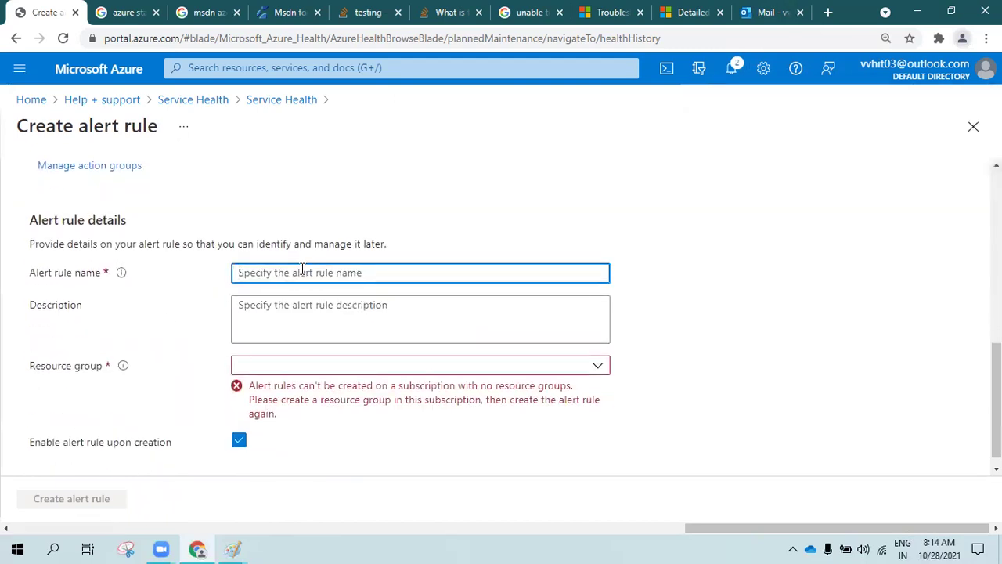
text(Se)
text(rvice HEal)
text(alt)
text(h Alerts)
key(Tab)
Describe the rule as created to get notified of issues at Microsoft Azure Services
text(T)
key(BackSpace)
text(THis)
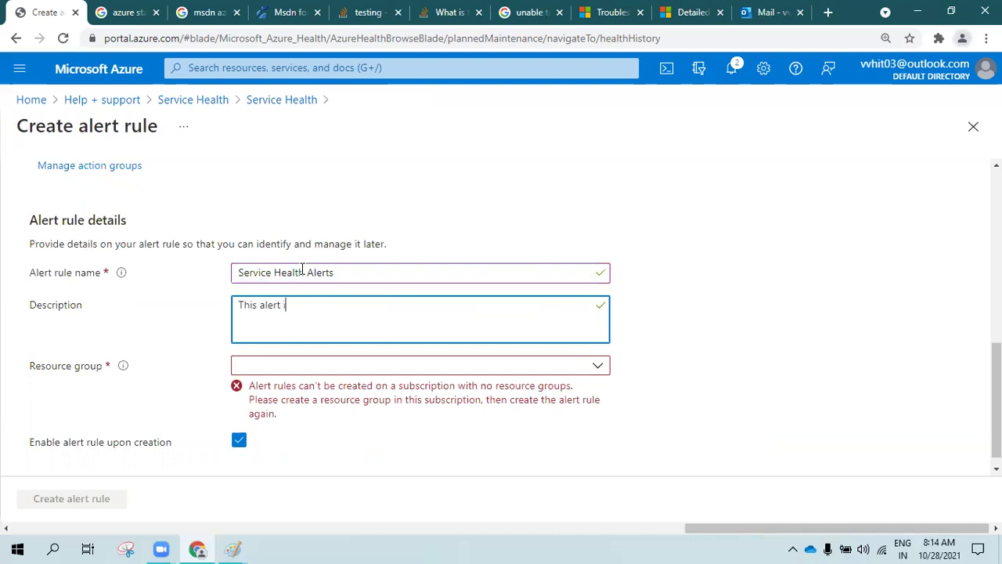
text(reated to get noti)
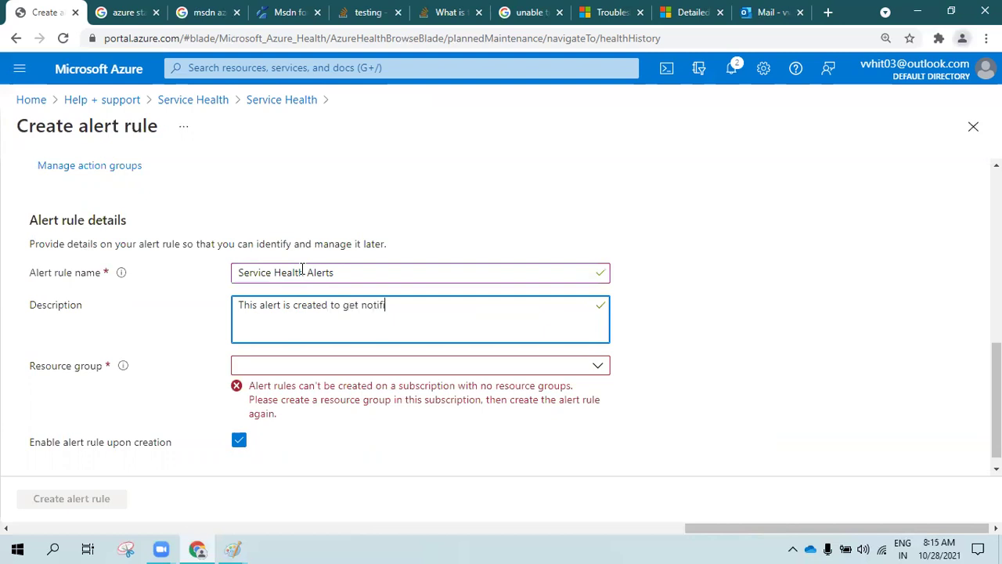
text(fy when there is an issue at Microso)
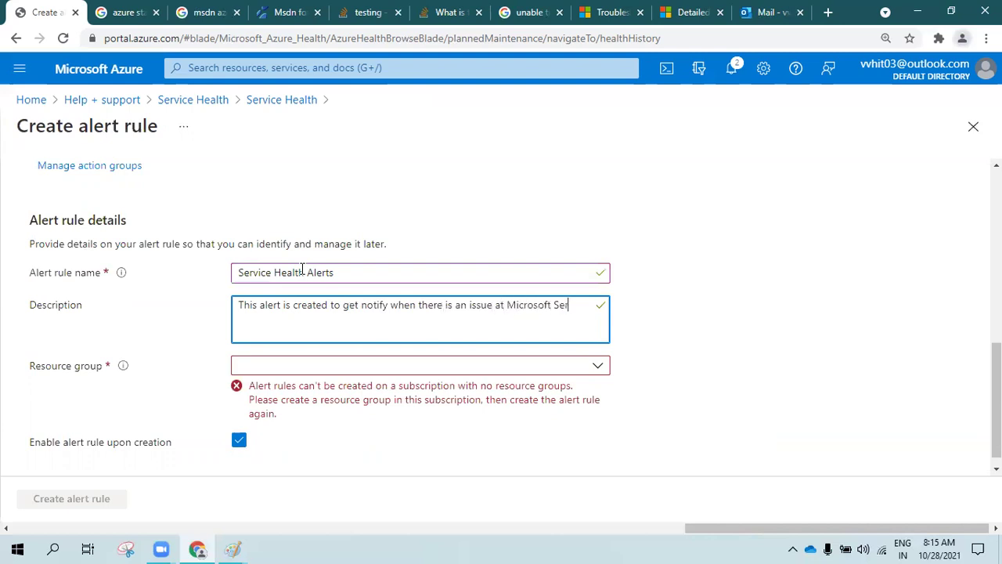
text(ft Azure Ser)
Try the empty resource group dropdown, then select the description text for reuse
click(415, 365)
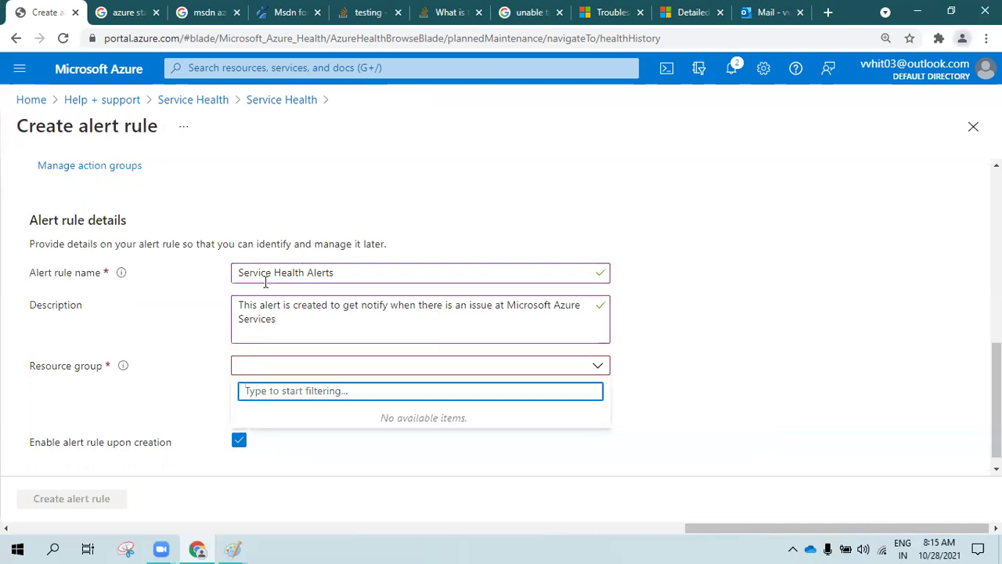
click(139, 403)
click(408, 374)
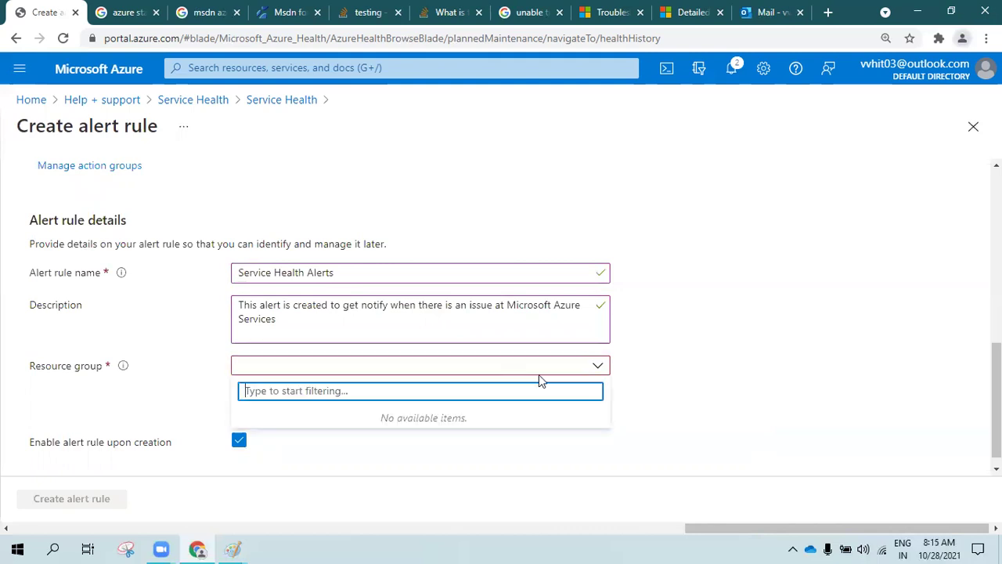
click(151, 404)
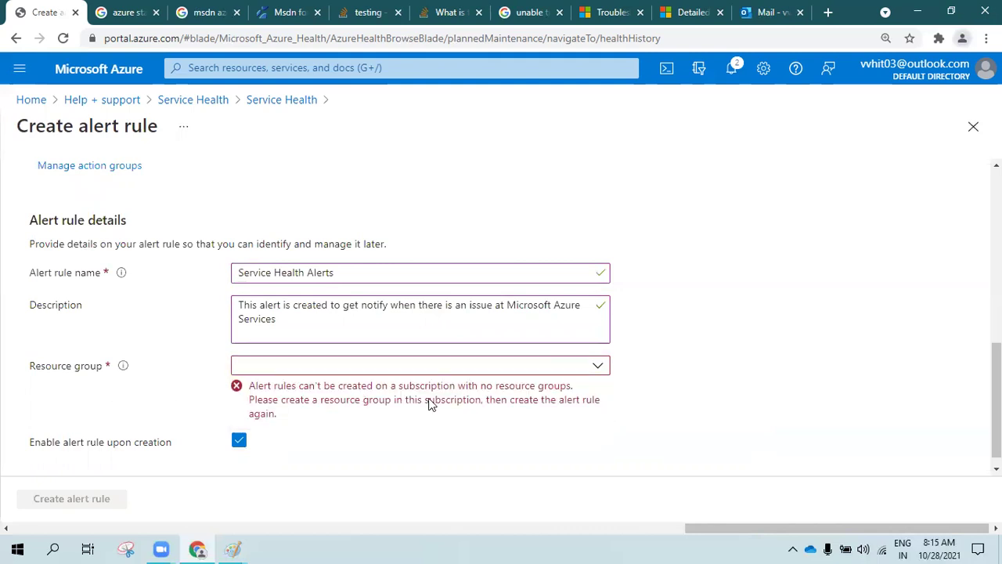
scroll(481, 405, down, 1)
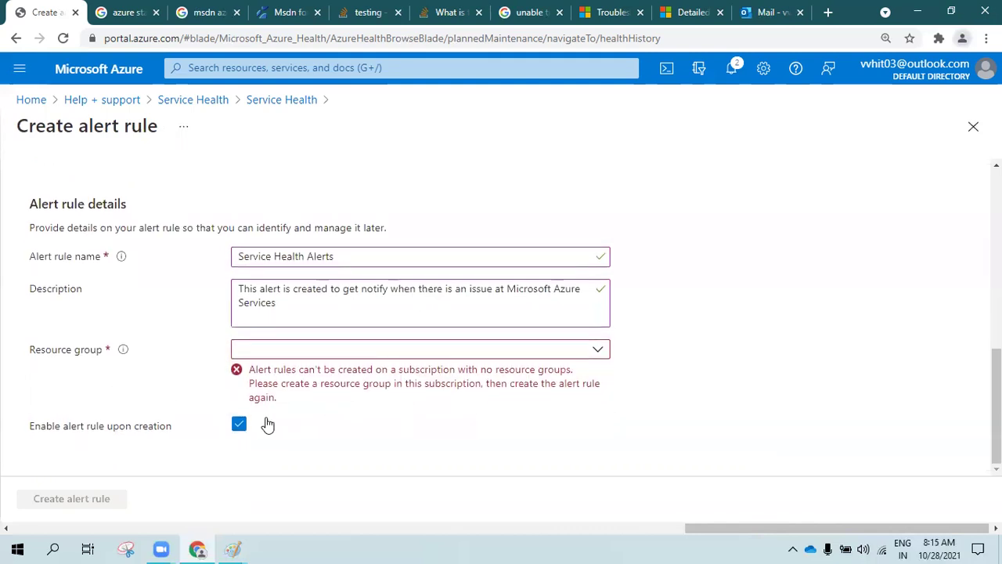
click(588, 351)
click(328, 310)
key(ctrl+a)
key(ctrl+c)
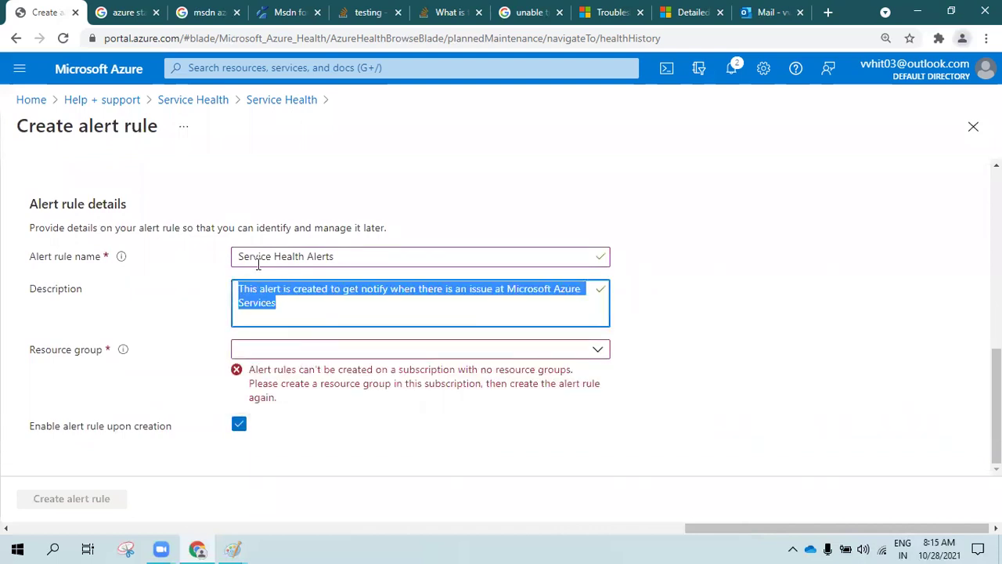
Discard the unsaved rule, reload the portal, and start a new service health alert
scroll(118, 263, up, 10)
click(266, 100)
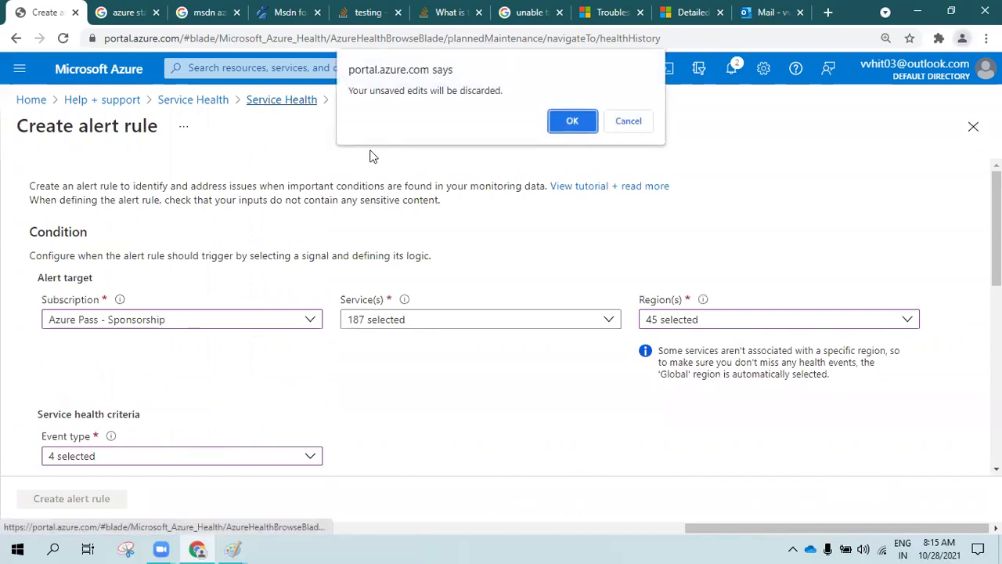
click(573, 122)
click(63, 38)
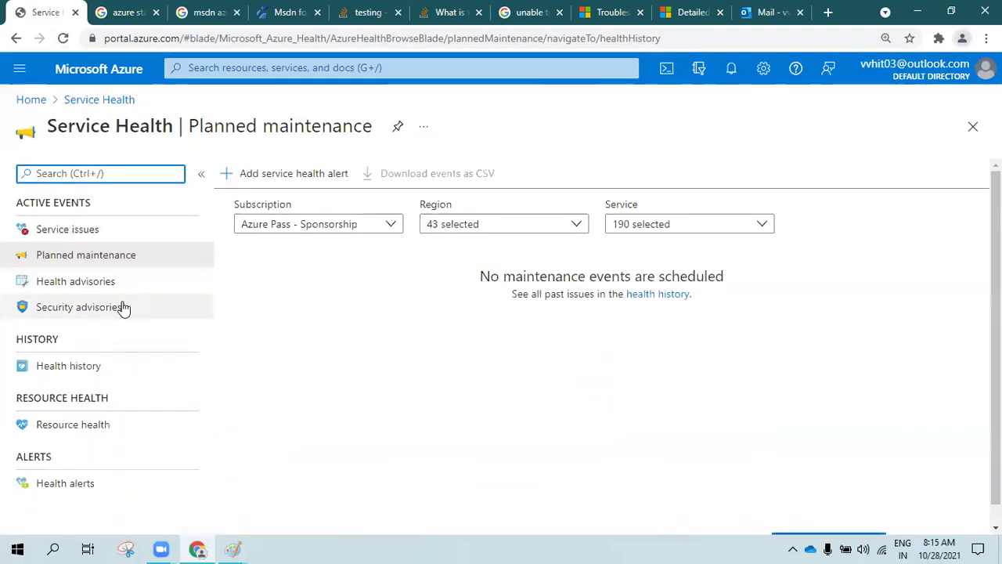
click(239, 182)
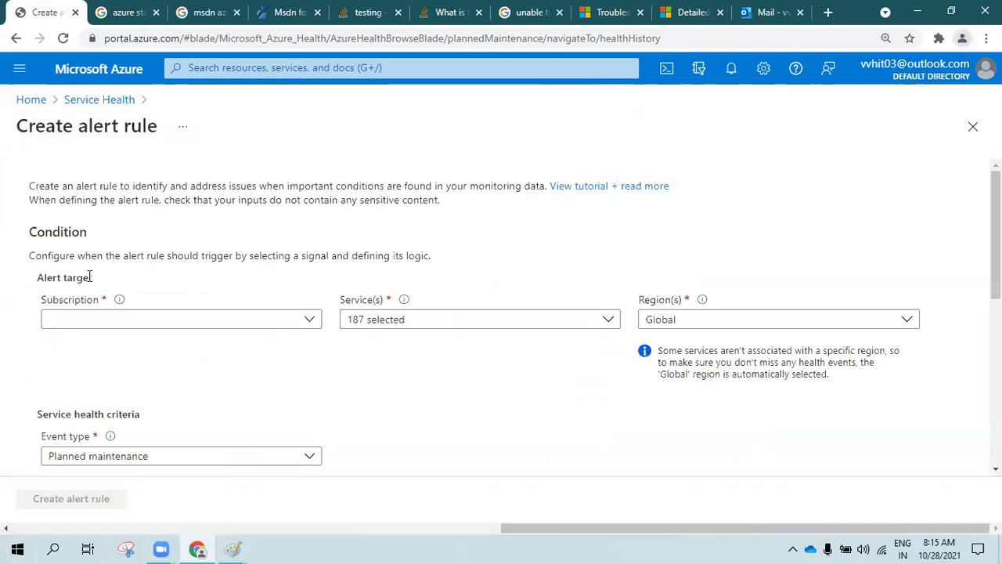
Choose the Azure Pass - Sponsorship subscription, all 45 regions and all four event types
click(123, 323)
click(117, 373)
click(662, 321)
click(658, 130)
click(539, 142)
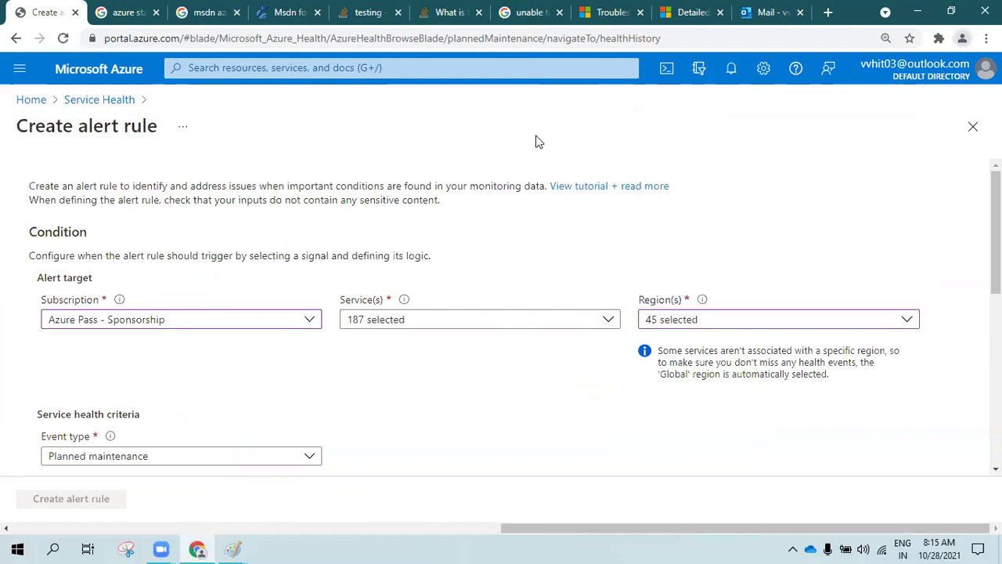
scroll(393, 240, down, 4)
click(166, 167)
click(75, 223)
click(447, 241)
Attach the SH-Alert action group to the alert rule
click(78, 344)
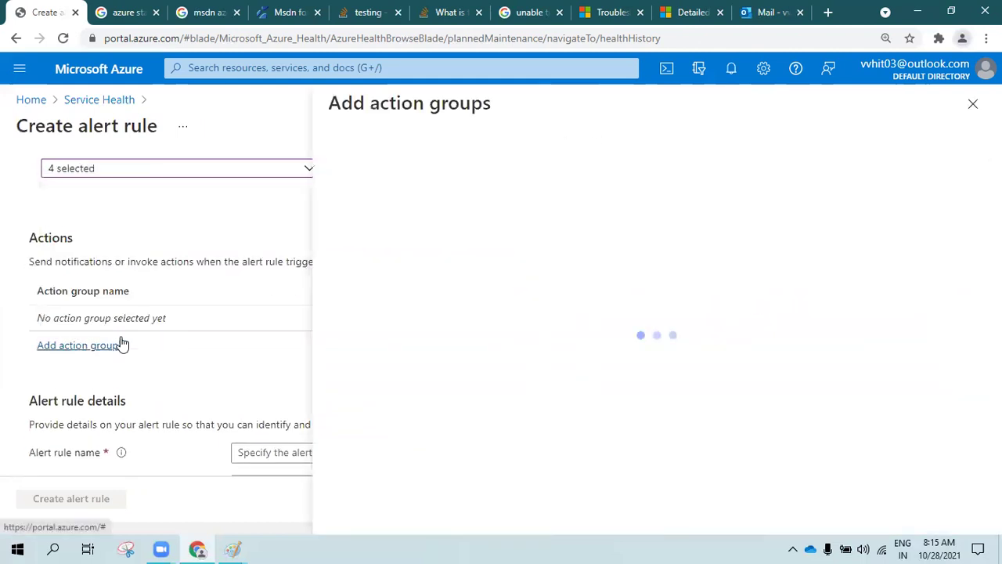
click(340, 317)
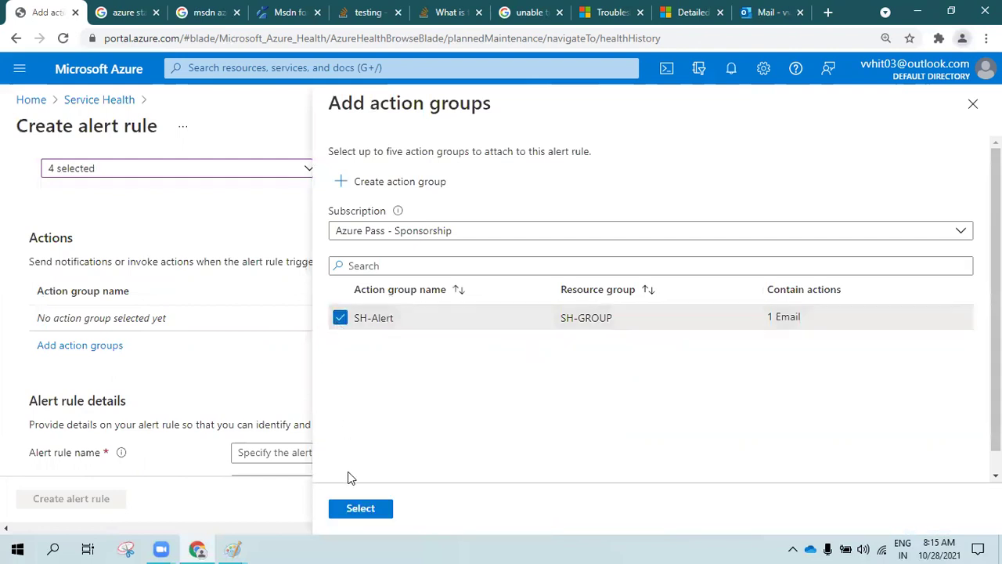
click(359, 508)
Paste back the saved description, name the rule 'Service Health alerts', and create it
key(ctrl+v)
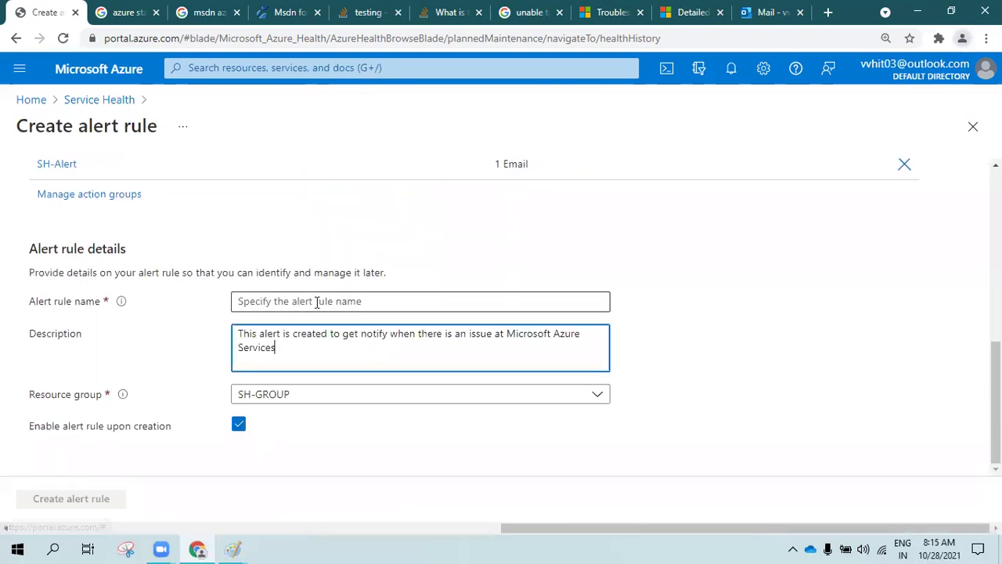
click(344, 302)
text(Serv)
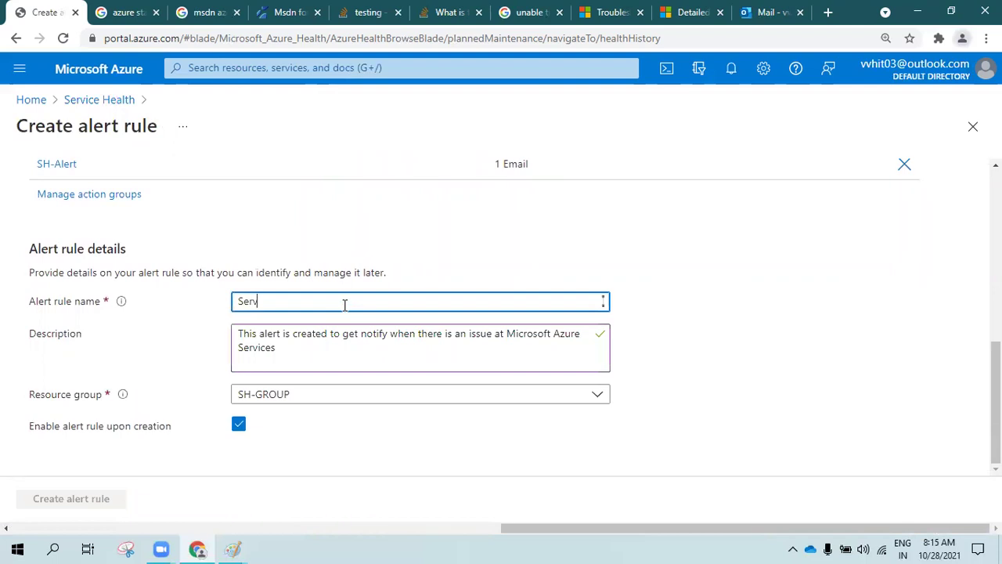
text(ice Health alerts)
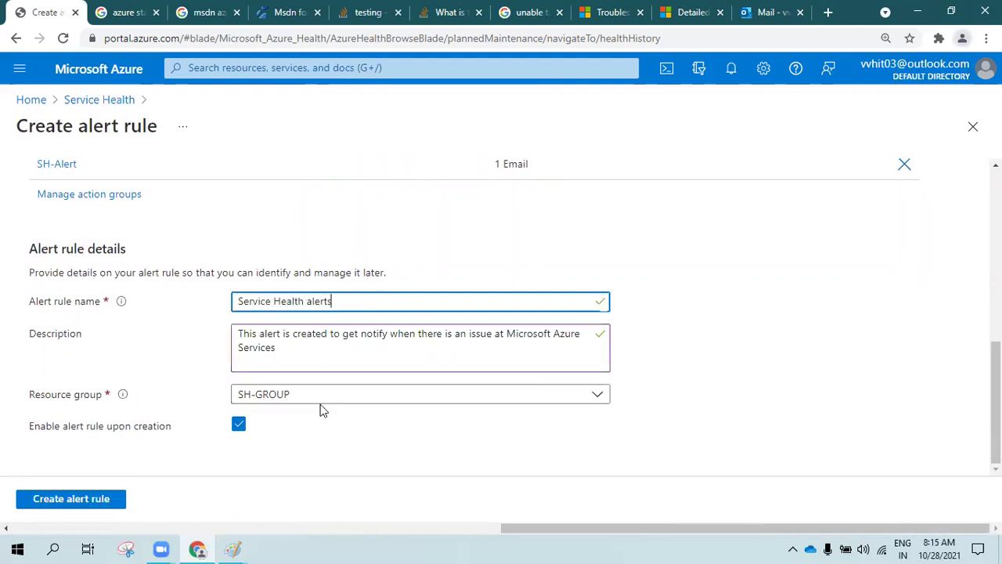
click(100, 501)
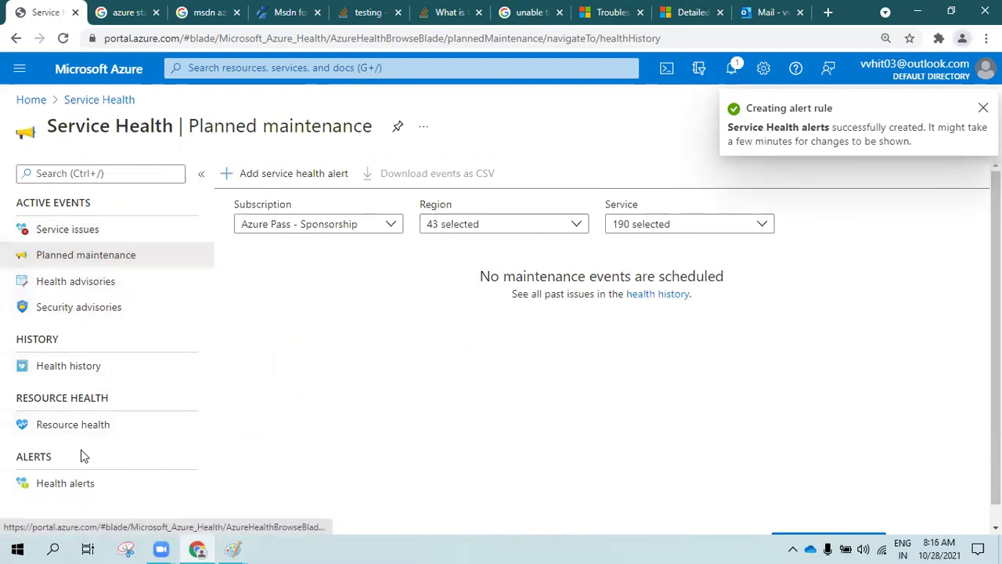
Verify Service Health alerts shows Enabled with no firing history, then open Help + support
click(52, 487)
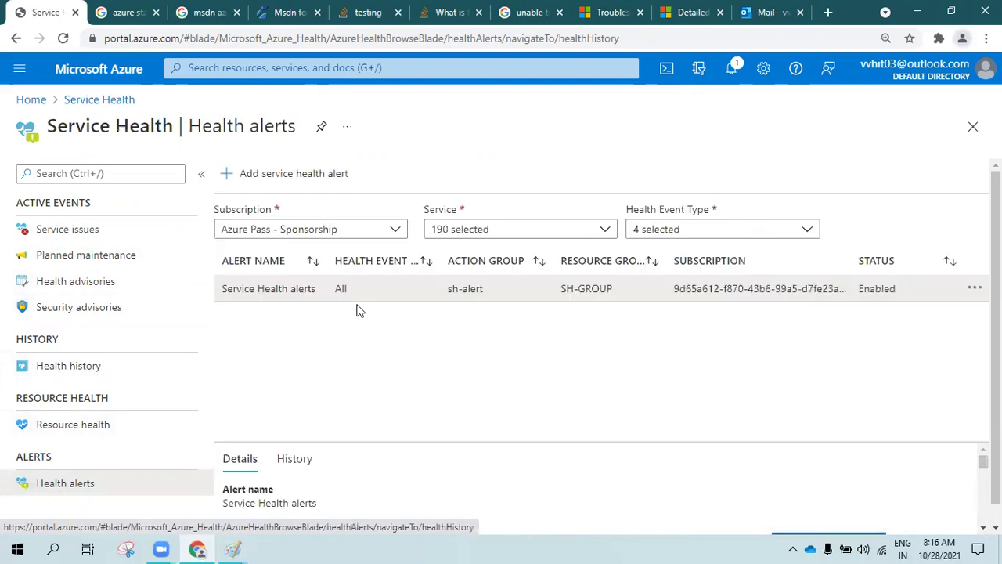
scroll(358, 293, down, 1)
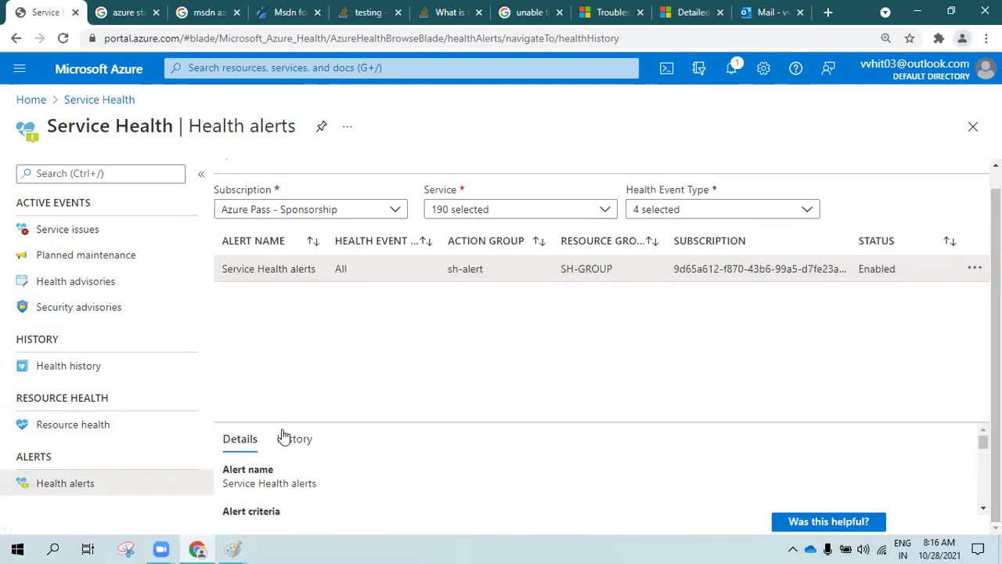
drag(367, 420, 383, 322)
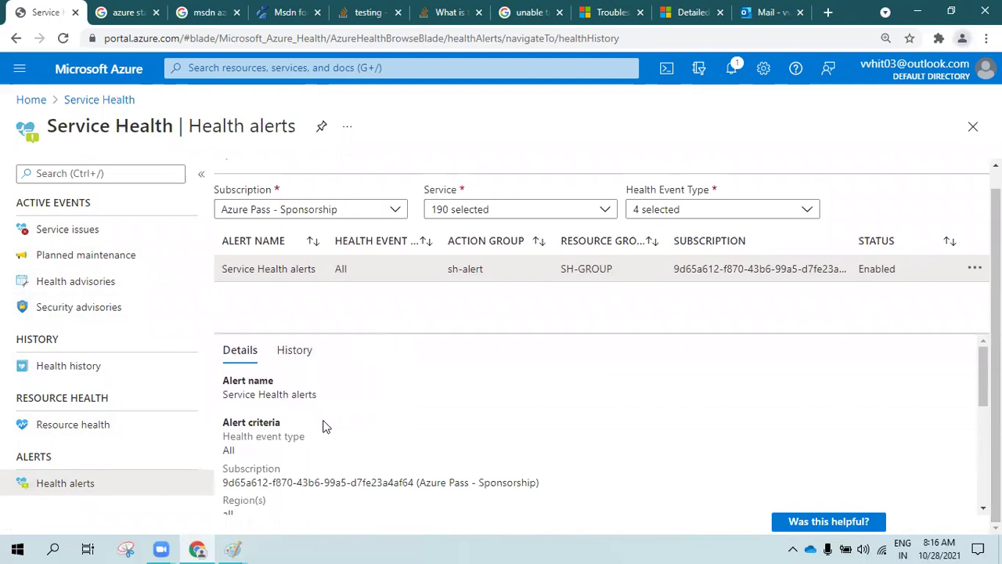
click(285, 353)
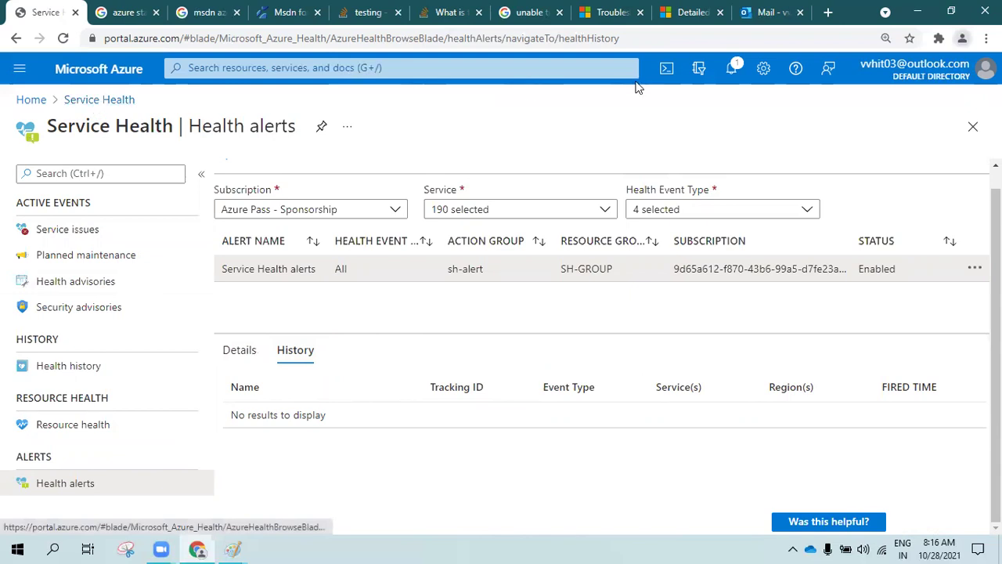
click(795, 68)
click(596, 406)
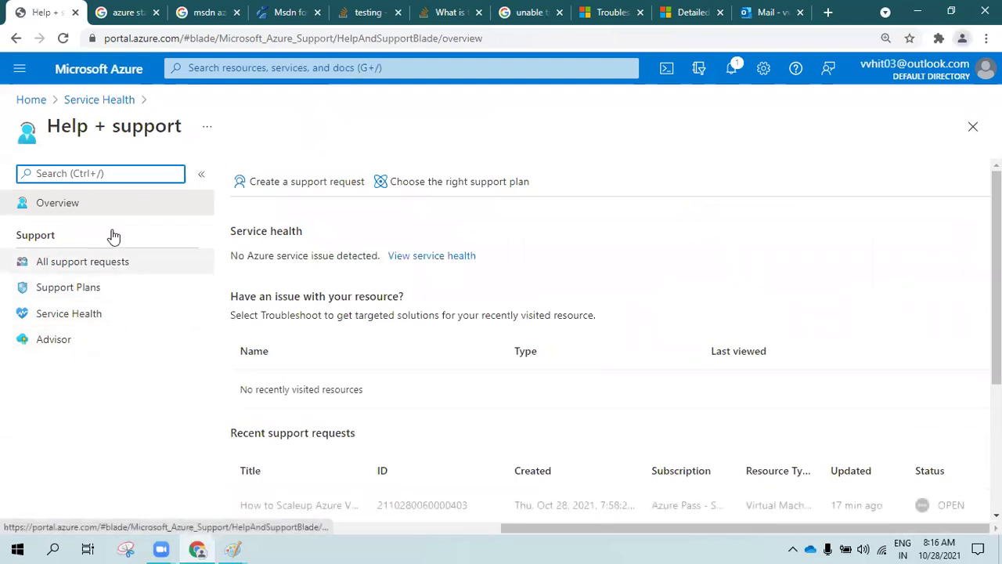
Return to the portal Home page via the breadcrumbs, briefly opening the navigation menu
click(99, 100)
click(32, 100)
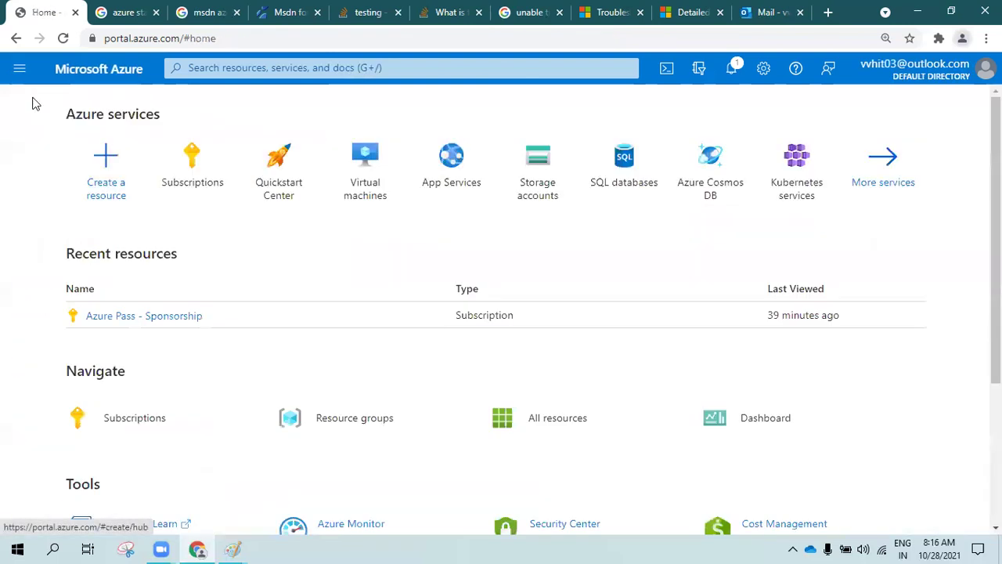
click(20, 69)
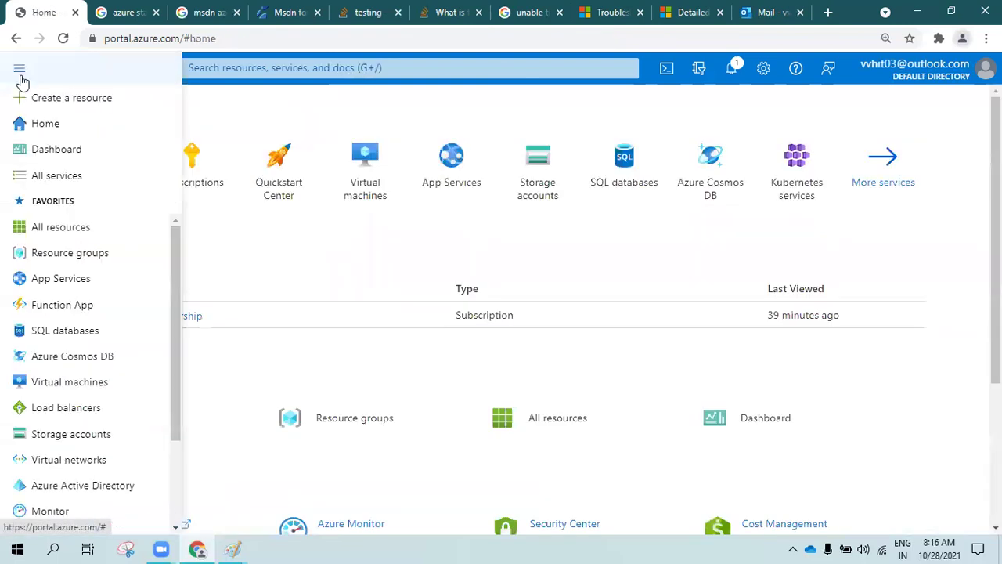
click(331, 257)
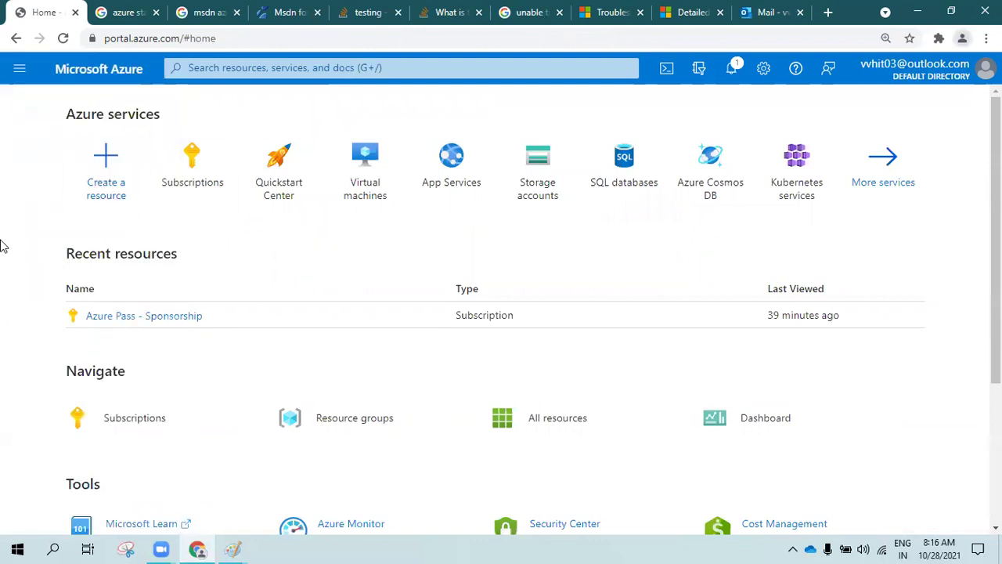